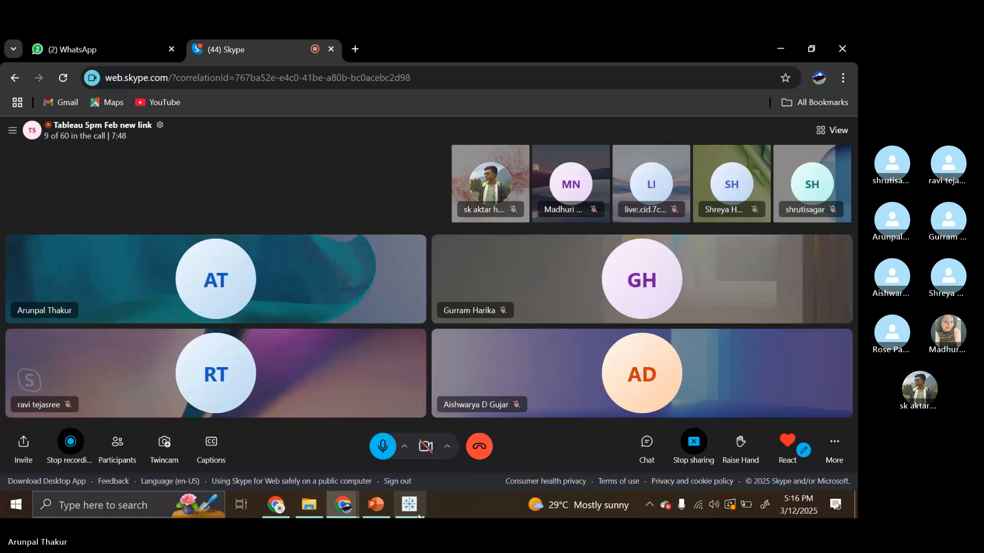
Switch to Tableau and compare the sales by category on the "matching with line chart" and "Area chart" sheets
click(418, 514)
click(575, 468)
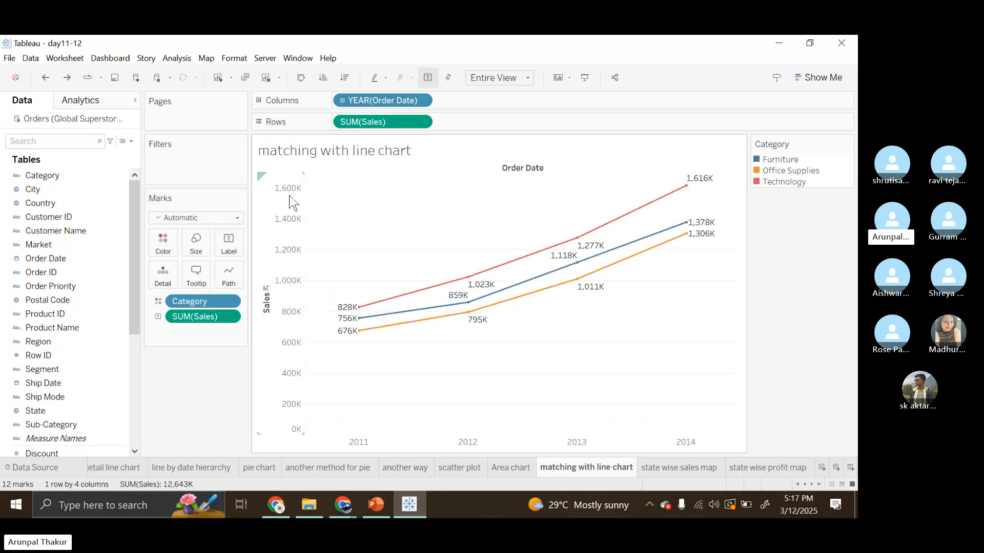
click(502, 461)
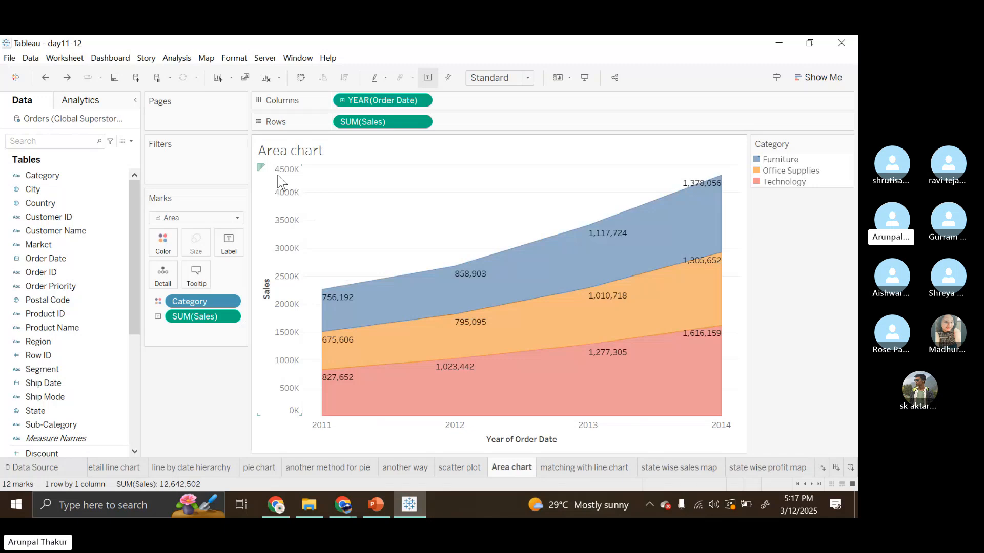
click(576, 465)
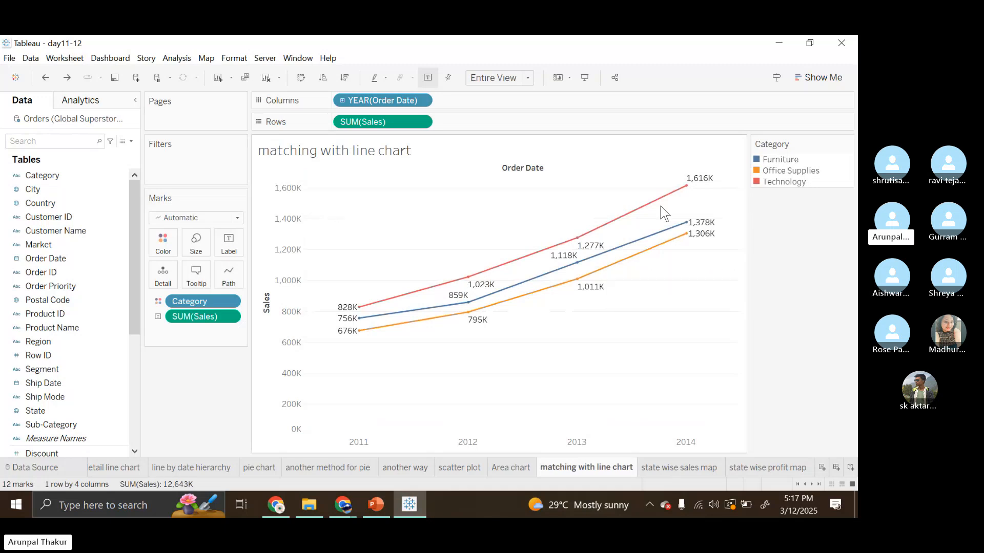
mouse_move(677, 243)
click(516, 467)
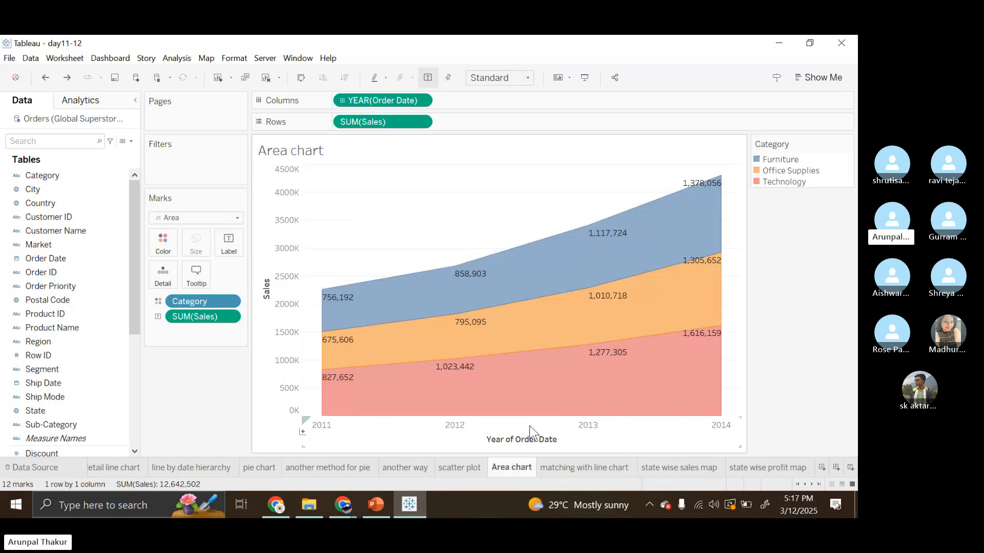
click(570, 468)
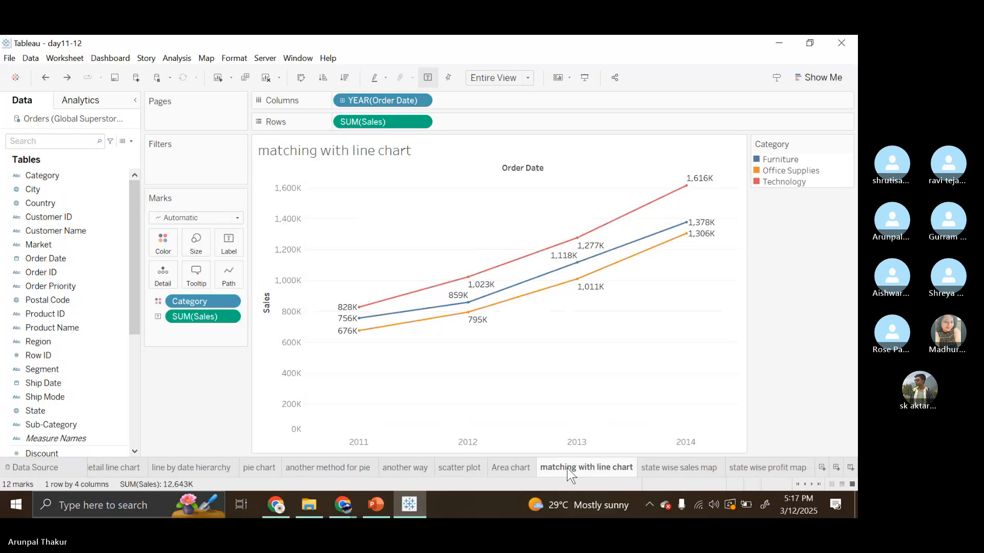
click(507, 469)
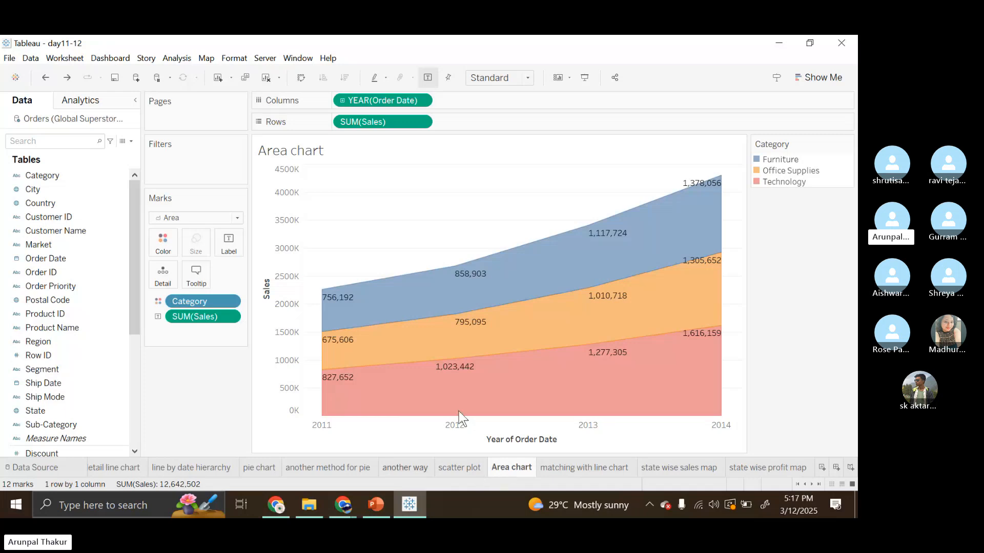
mouse_move(533, 379)
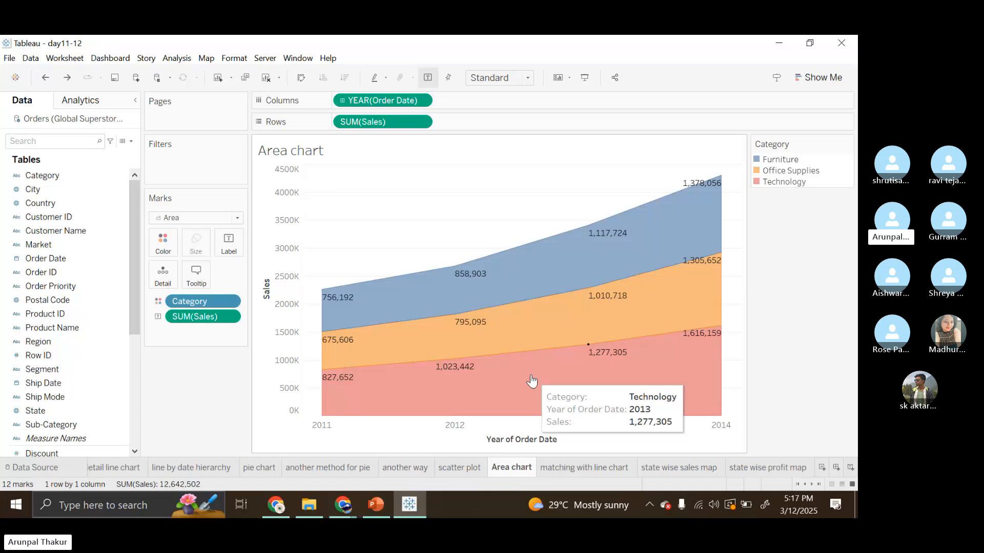
mouse_move(697, 378)
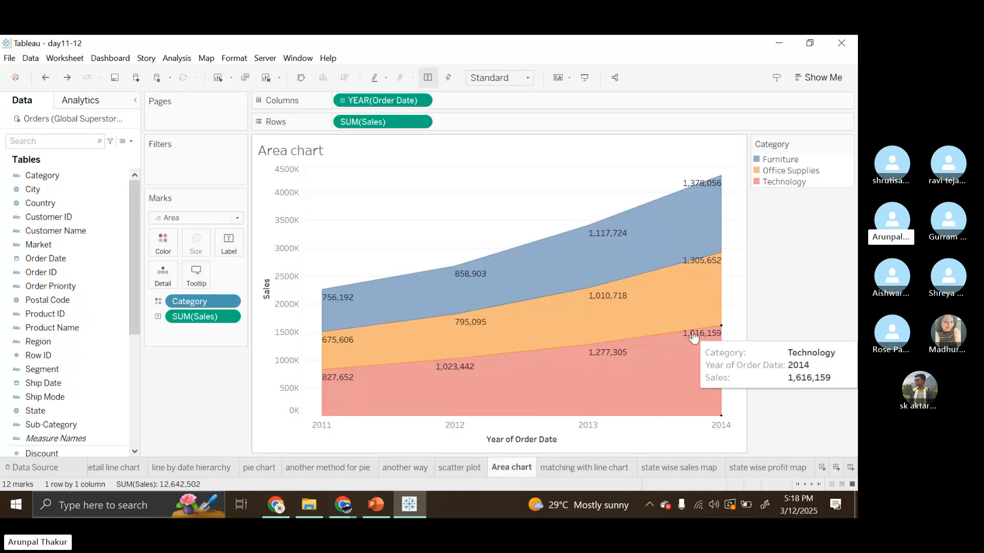
Show drop lines on the area chart from the 2014 Office Supplies mark
click(722, 330)
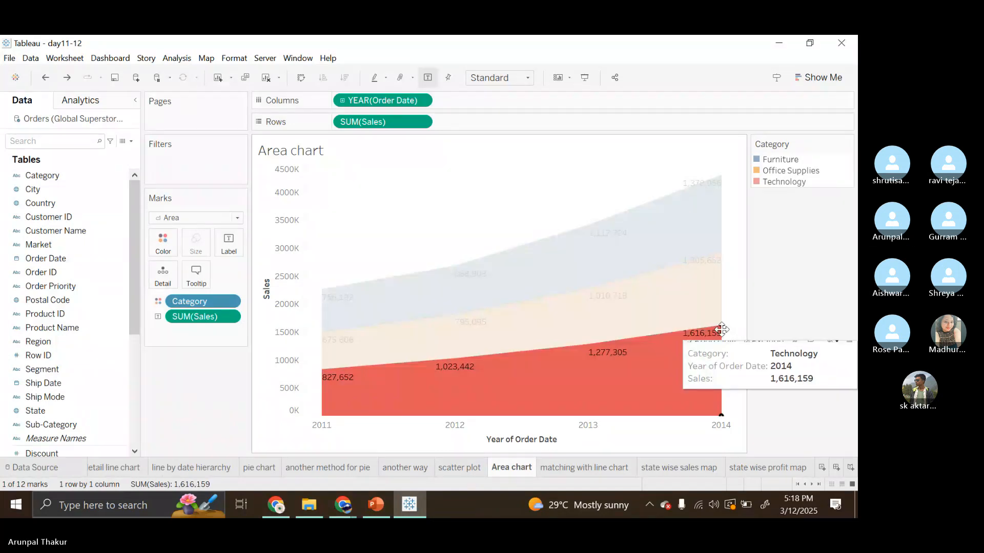
click(722, 327)
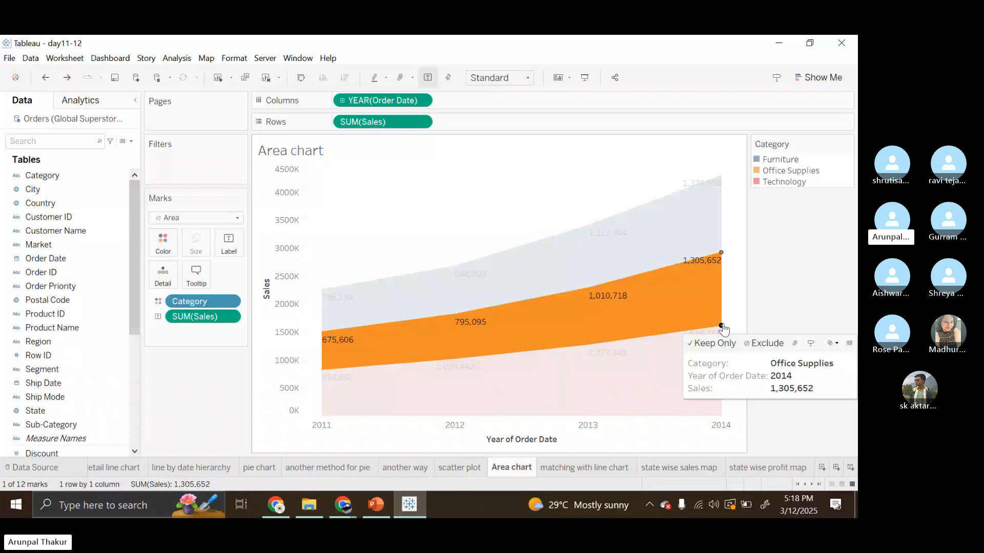
click(721, 255)
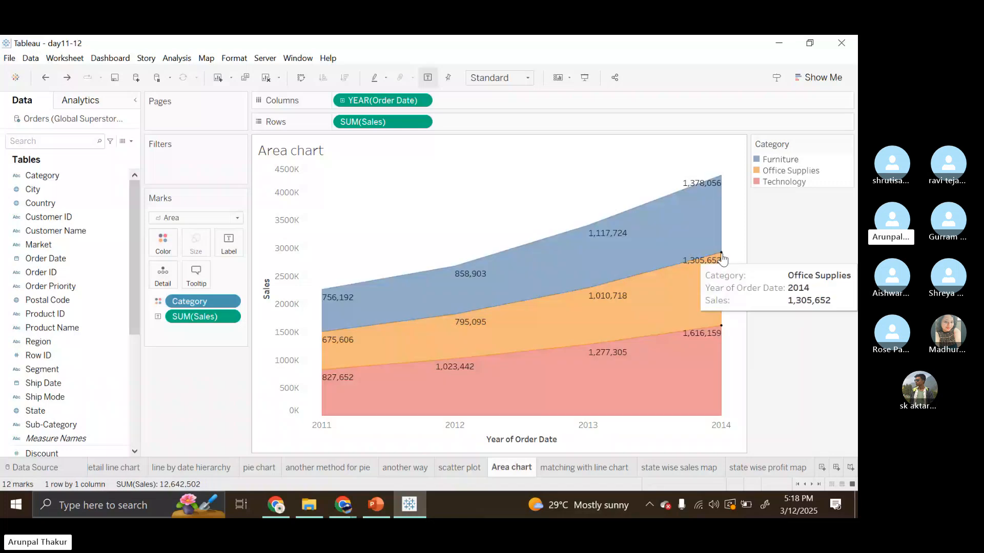
click(722, 255)
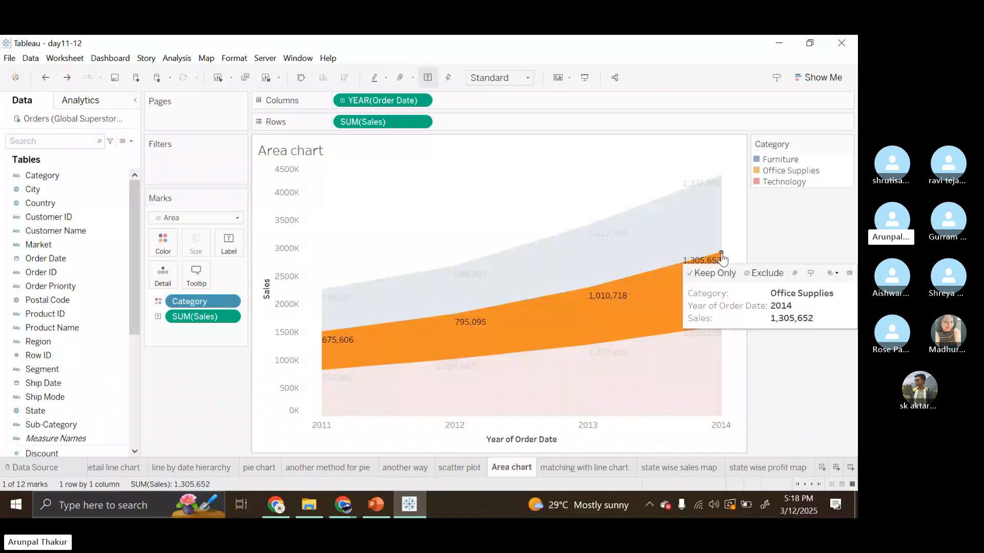
right_click(722, 256)
mouse_move(776, 382)
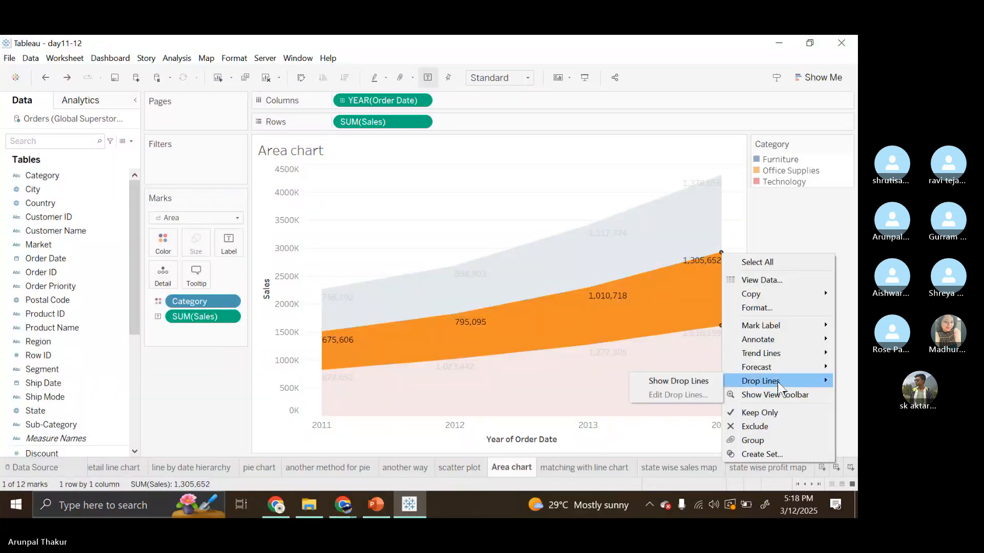
click(706, 381)
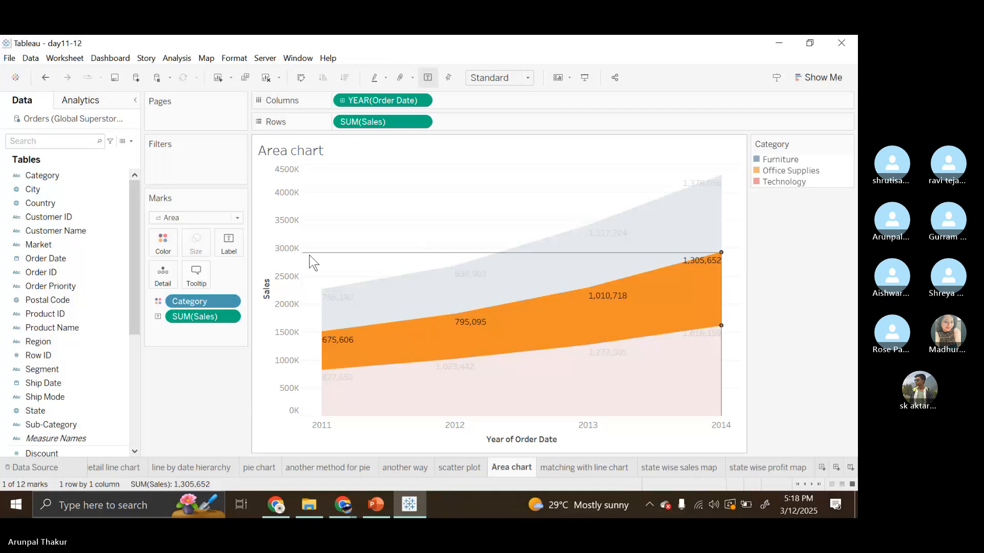
Set the area chart's drop line labels to Automatic
mouse_move(717, 260)
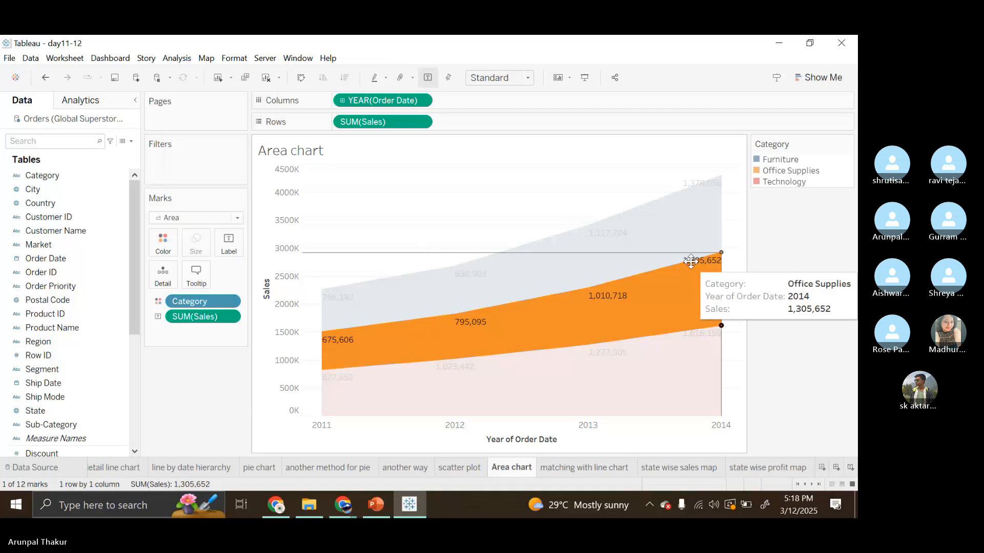
click(721, 255)
click(721, 255)
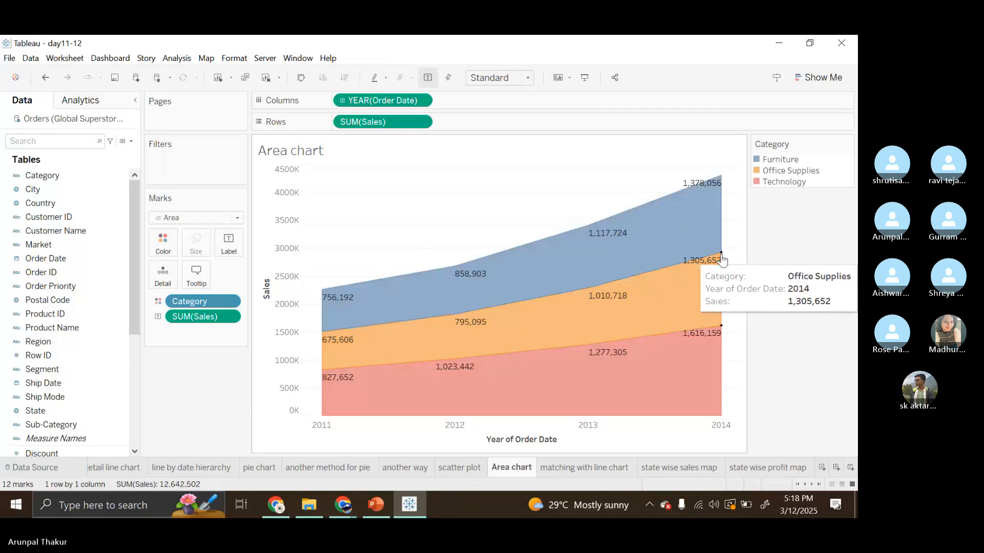
right_click(721, 256)
mouse_move(758, 382)
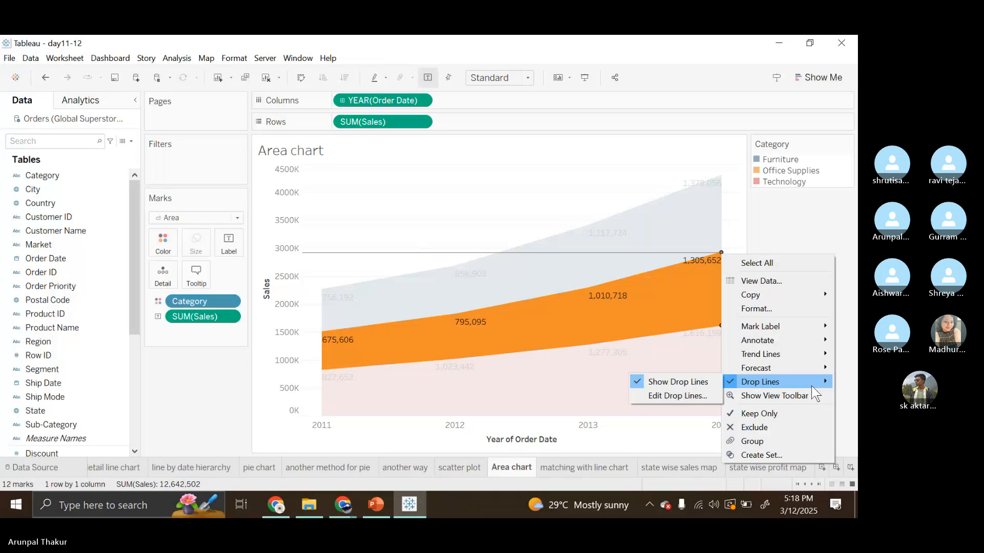
click(684, 396)
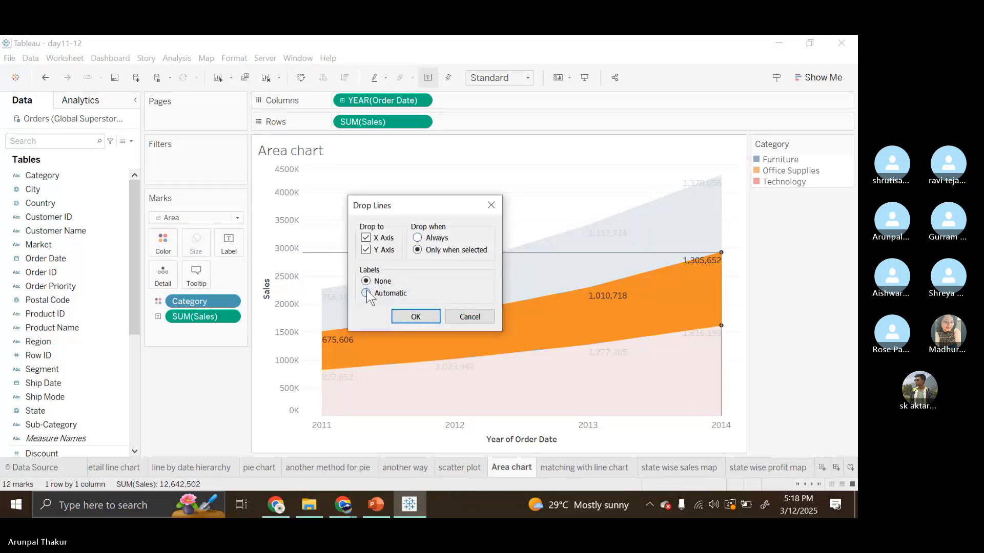
click(407, 315)
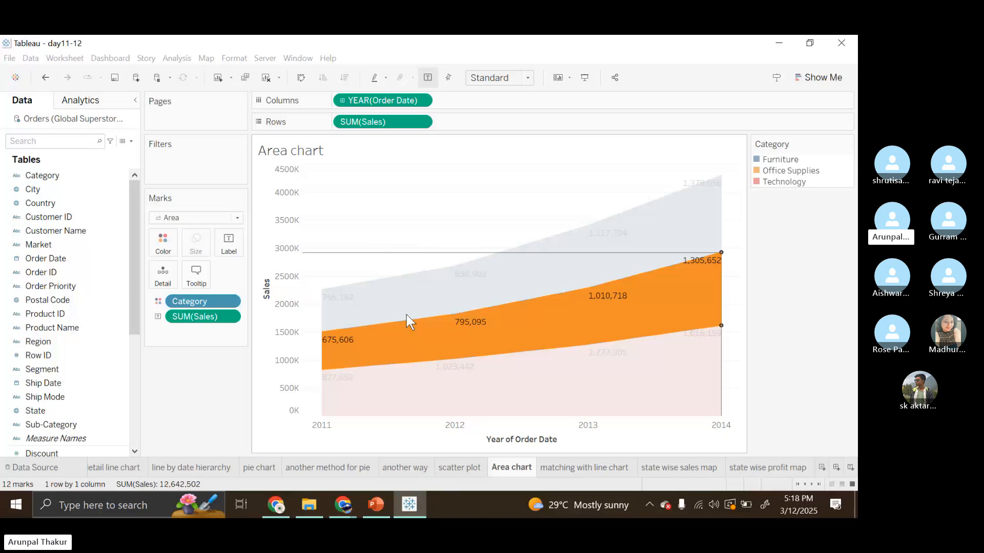
Examine the labelled drop lines of the Technology, Office Supplies and Furniture areas, chiefly at 2014, to see how sales stack
click(715, 311)
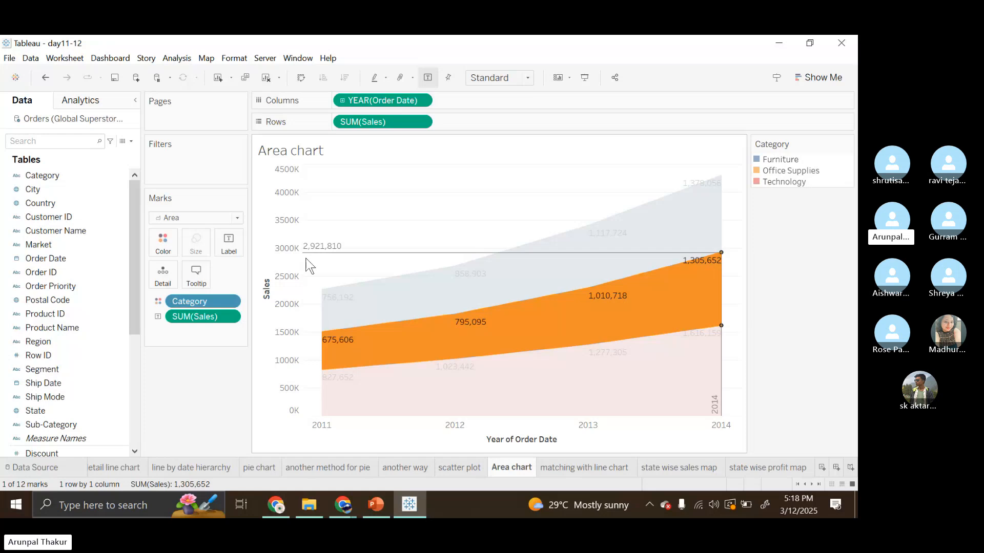
click(663, 379)
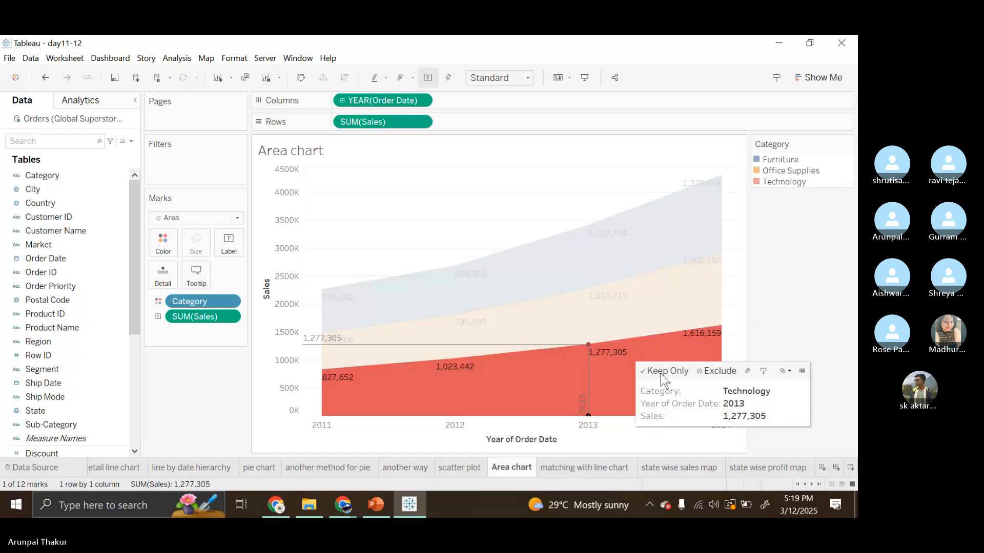
click(697, 292)
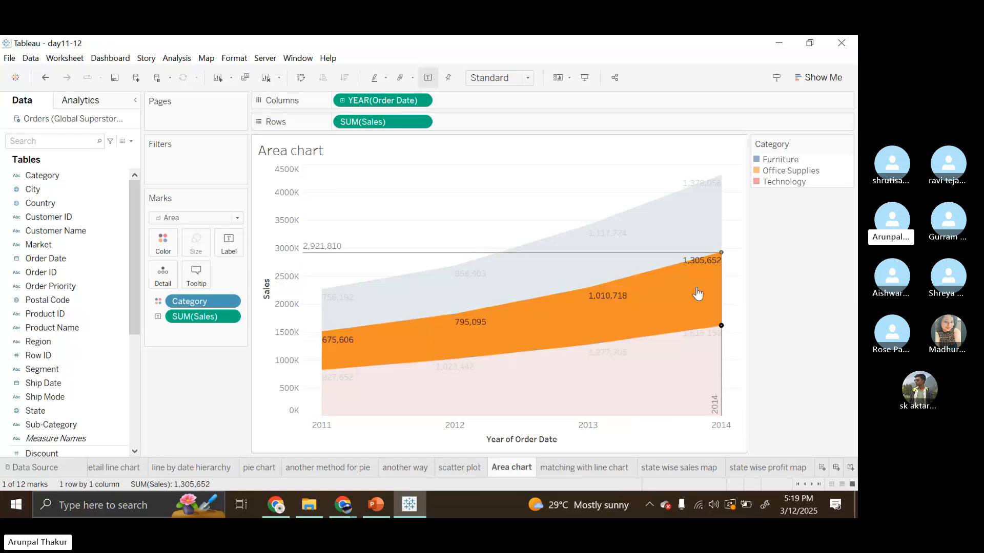
mouse_move(690, 276)
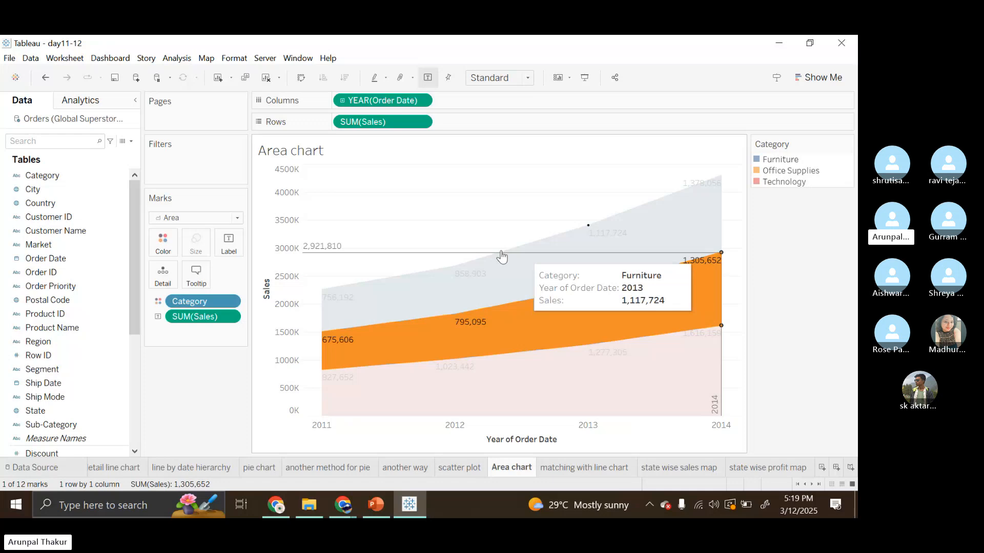
click(632, 369)
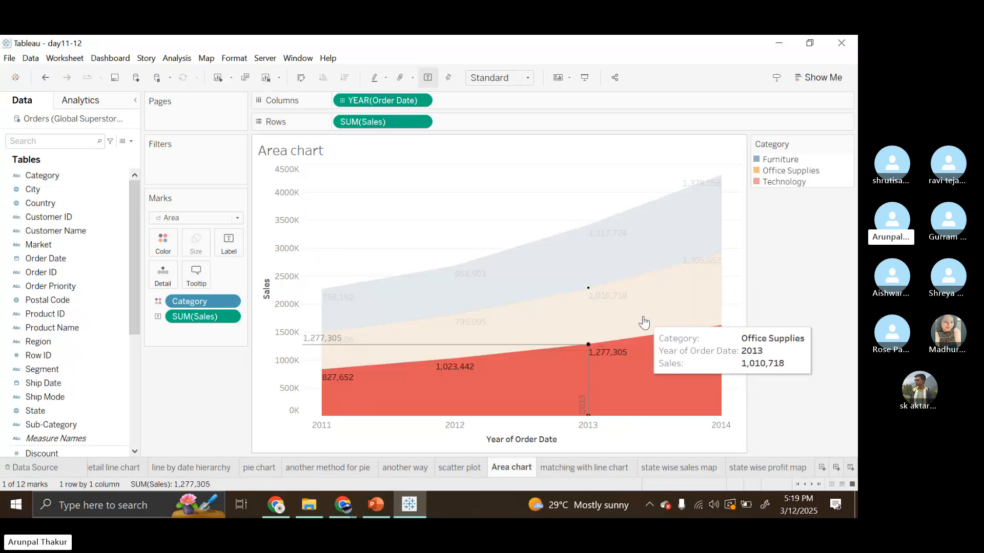
click(649, 323)
click(671, 245)
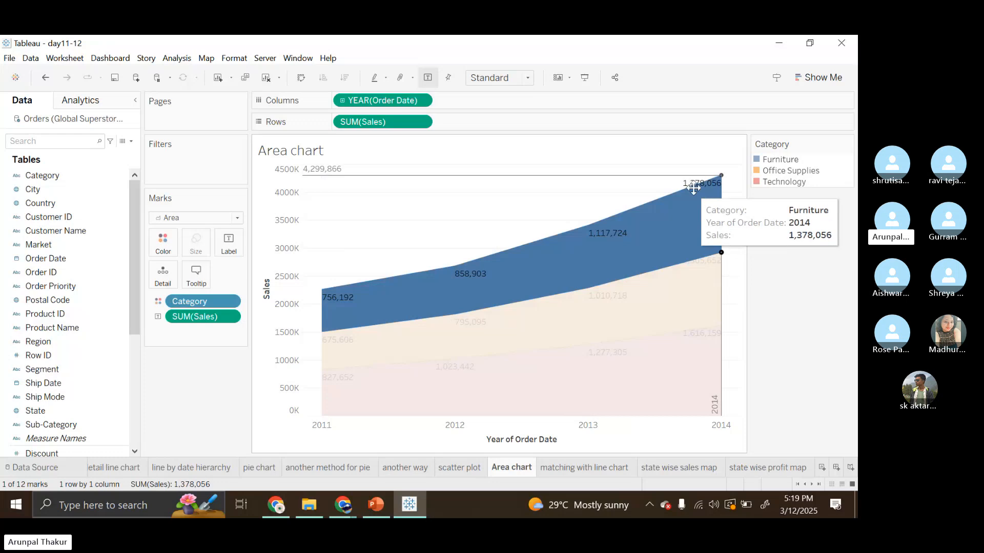
click(692, 293)
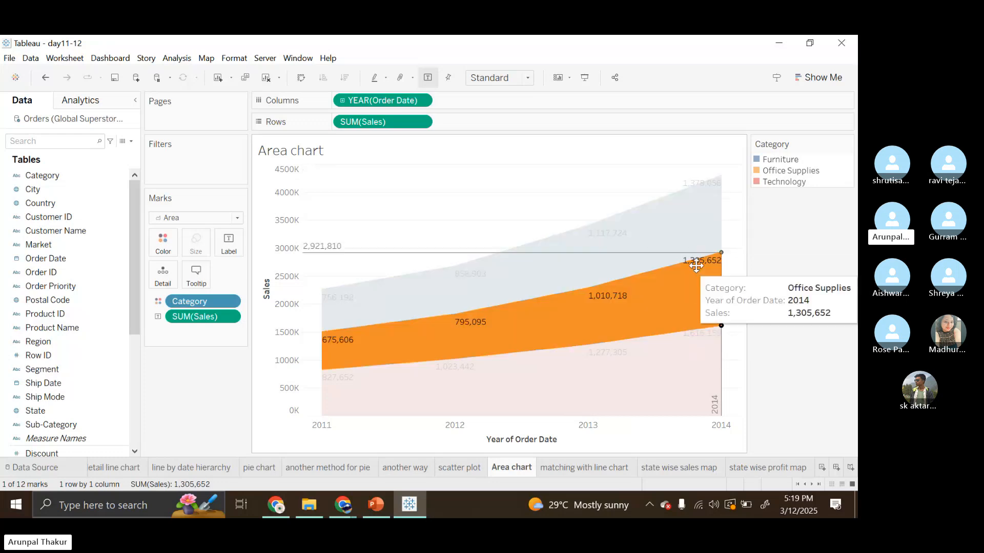
click(675, 367)
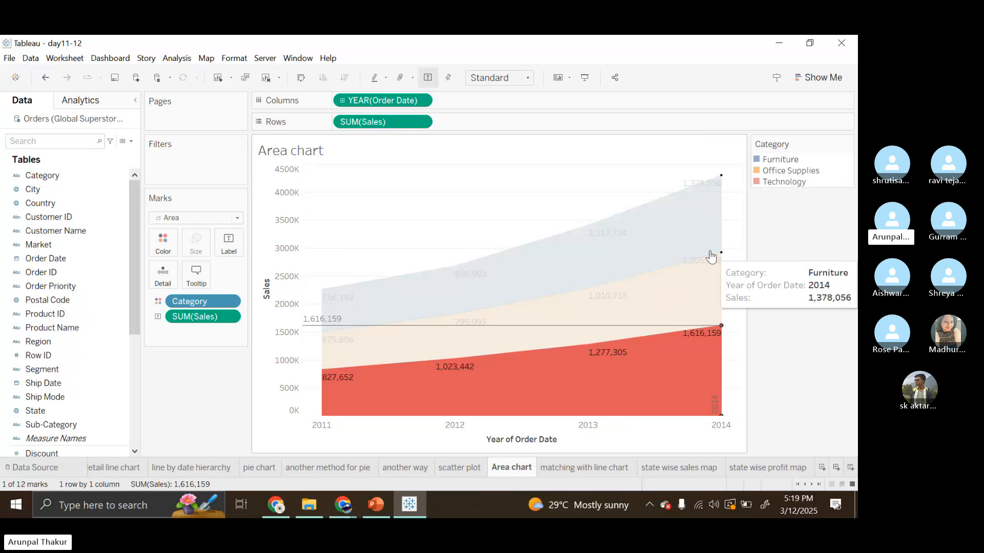
click(689, 215)
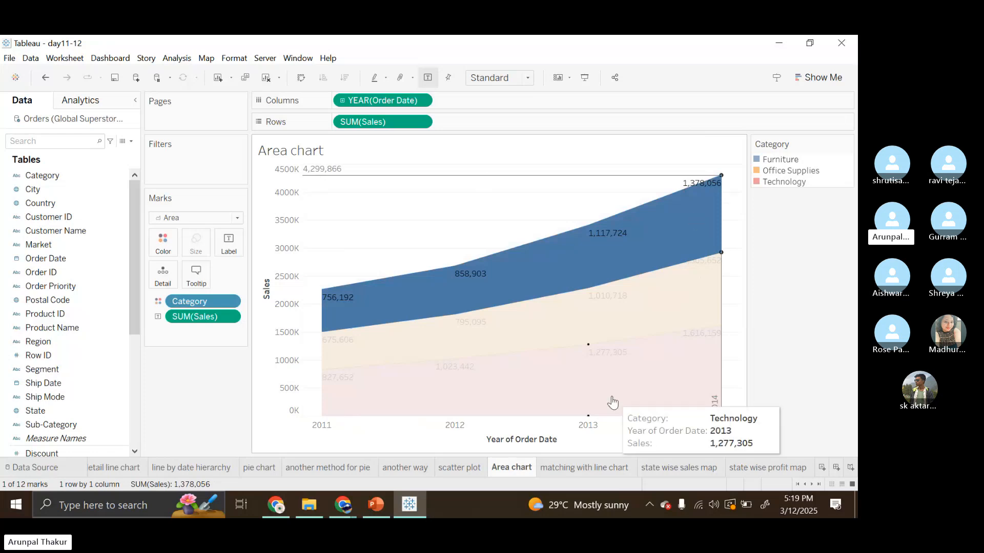
Examine the 2014 drop lines for Technology, Furniture and Office Supplies on the "matching with line chart" sheet
key(ctrl+Tab)
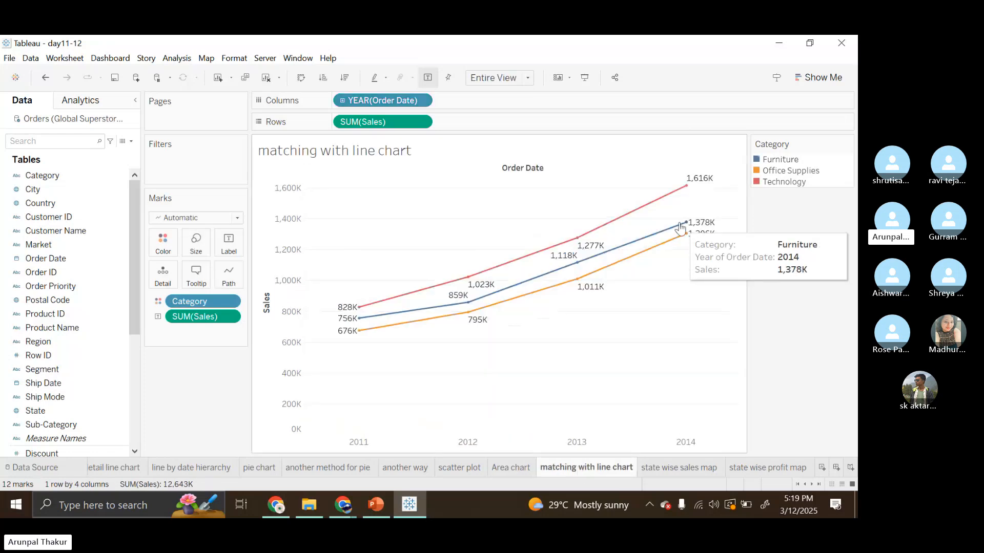
click(677, 194)
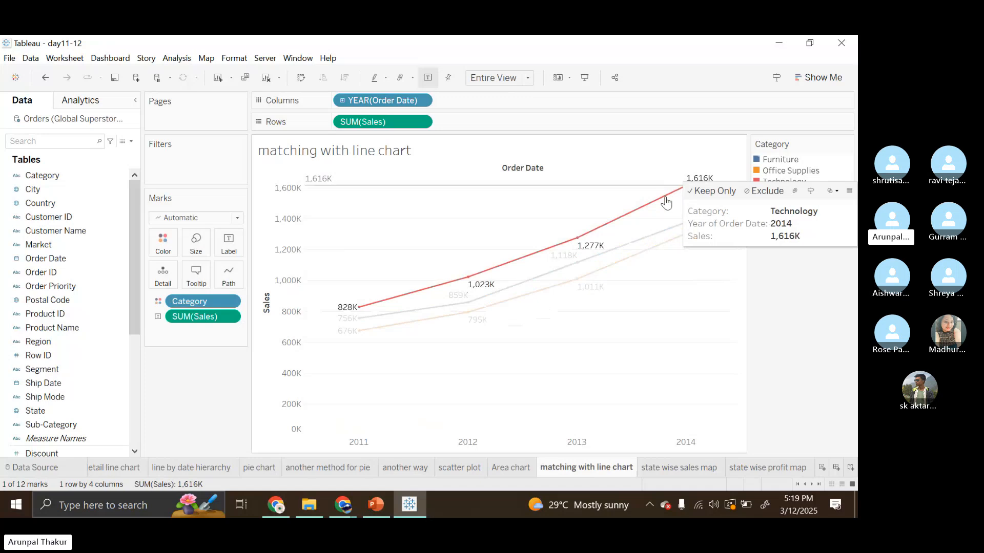
click(664, 237)
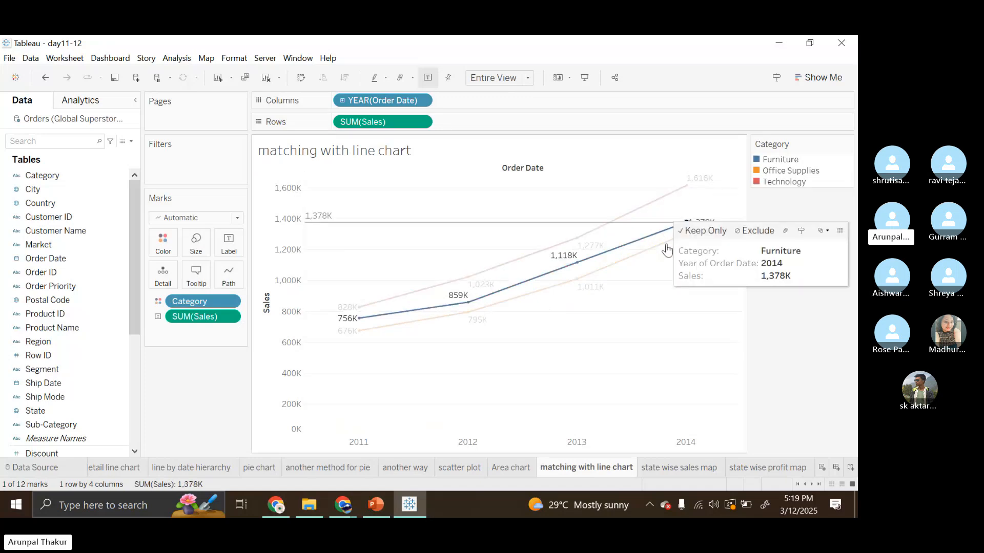
click(666, 250)
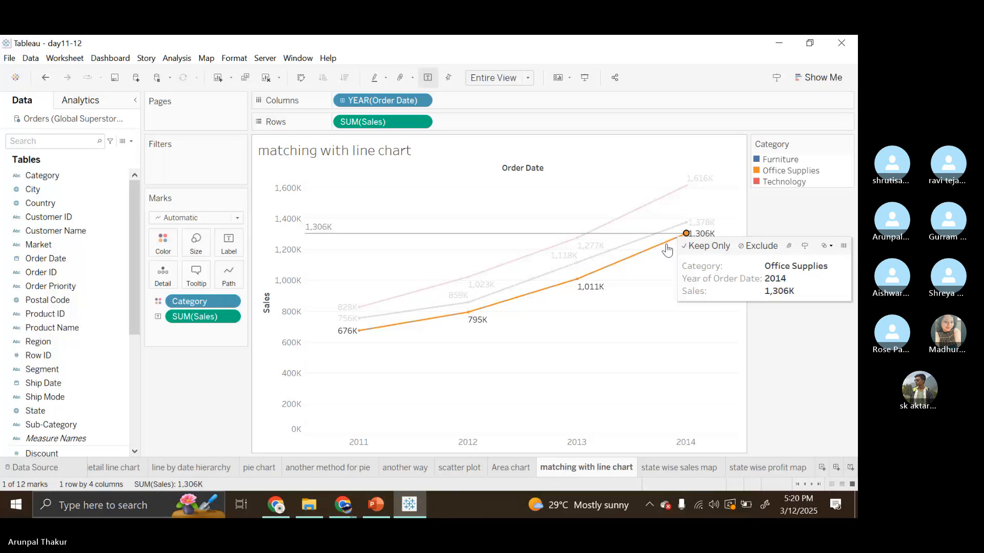
Clear the mark selection on the "Area chart" sheet and compare it again with the "matching with line chart" sheet
click(517, 472)
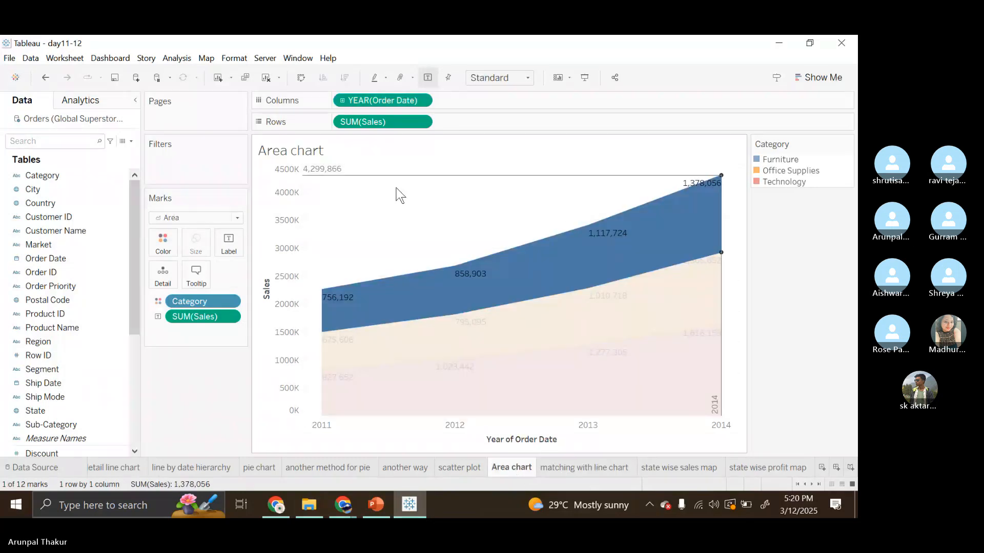
click(410, 233)
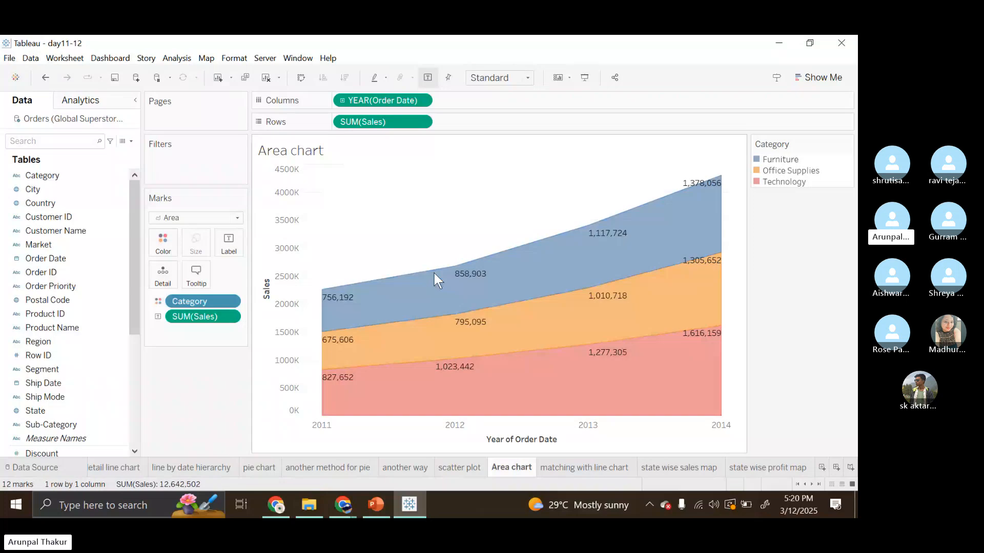
click(570, 473)
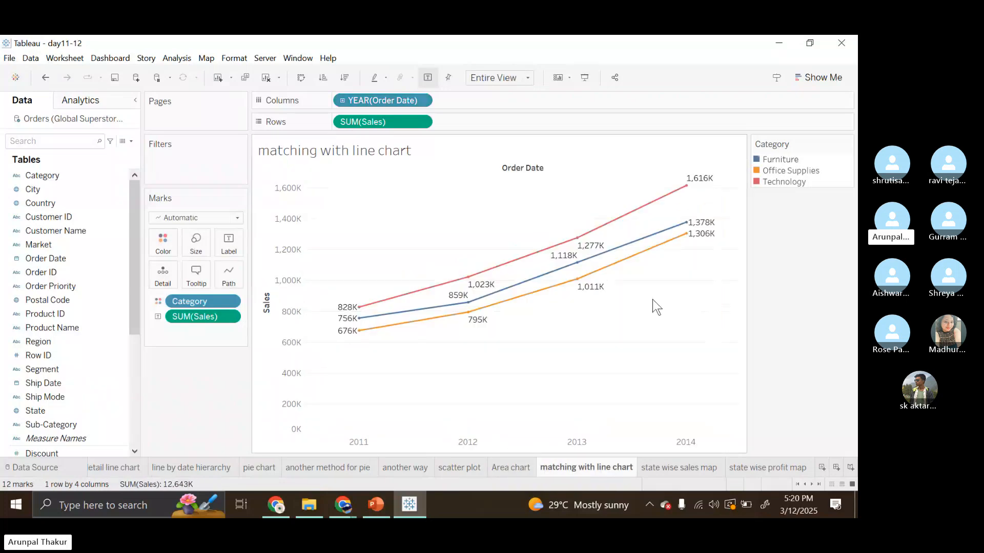
Return to the "Area chart" sheet and clear everything placed on it
click(507, 467)
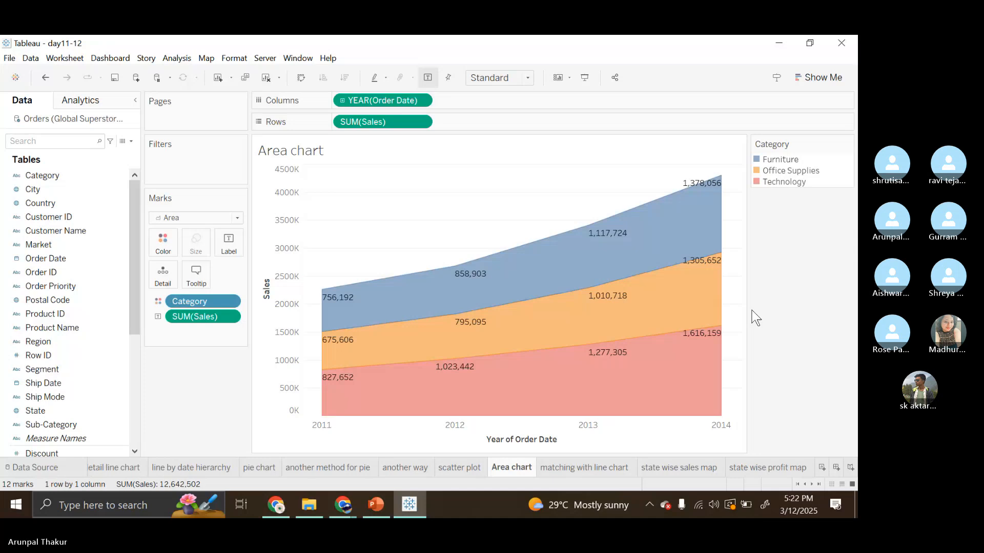
mouse_move(620, 281)
click(265, 77)
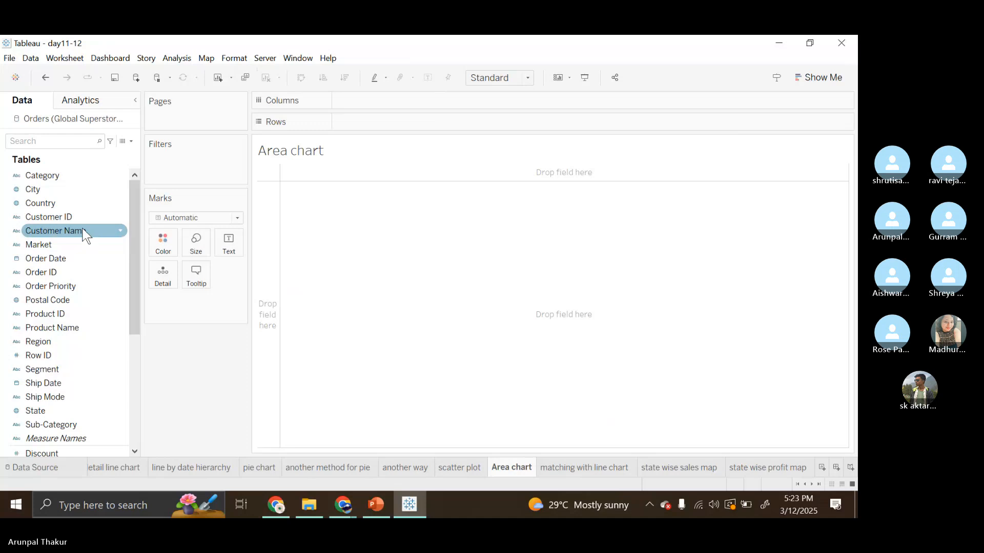
Plot total Sales on Rows against the year of Order Date on Columns, fitted to Entire View
double_click(72, 259)
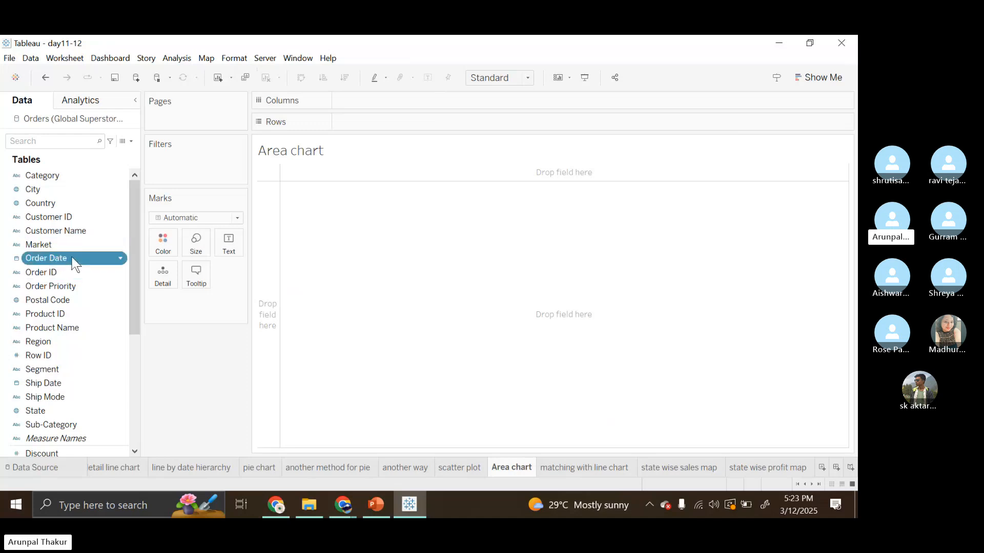
scroll(74, 310, down, 3)
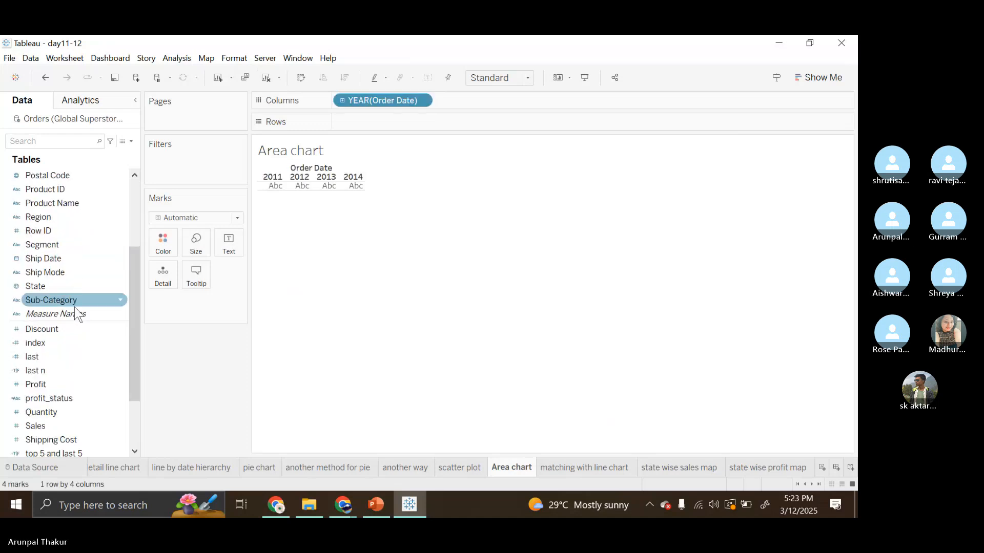
scroll(75, 312, down, 1)
double_click(63, 401)
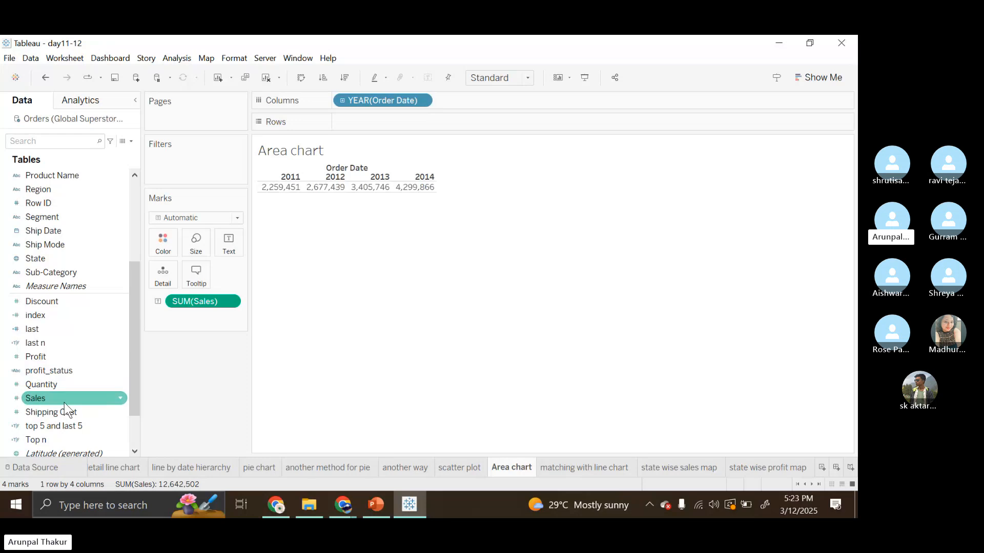
drag(208, 307, 383, 124)
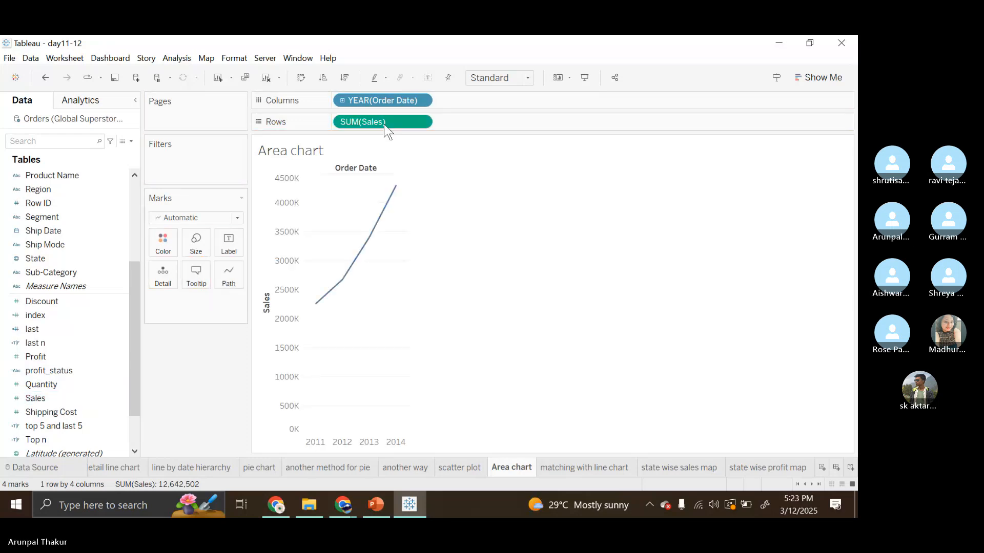
click(526, 78)
click(524, 125)
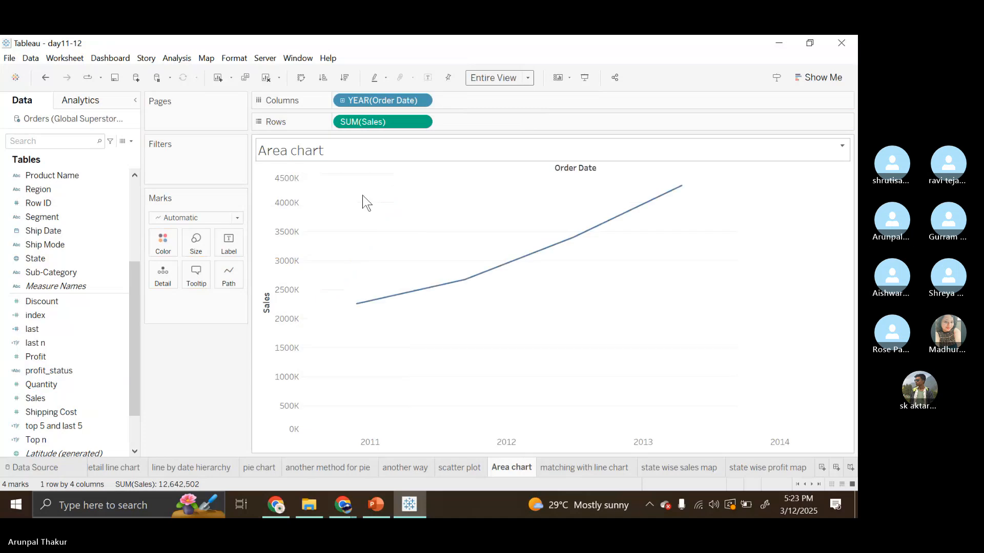
Try the continuous area chart from Show Me with Category on Color, and clear the sheet again
click(809, 76)
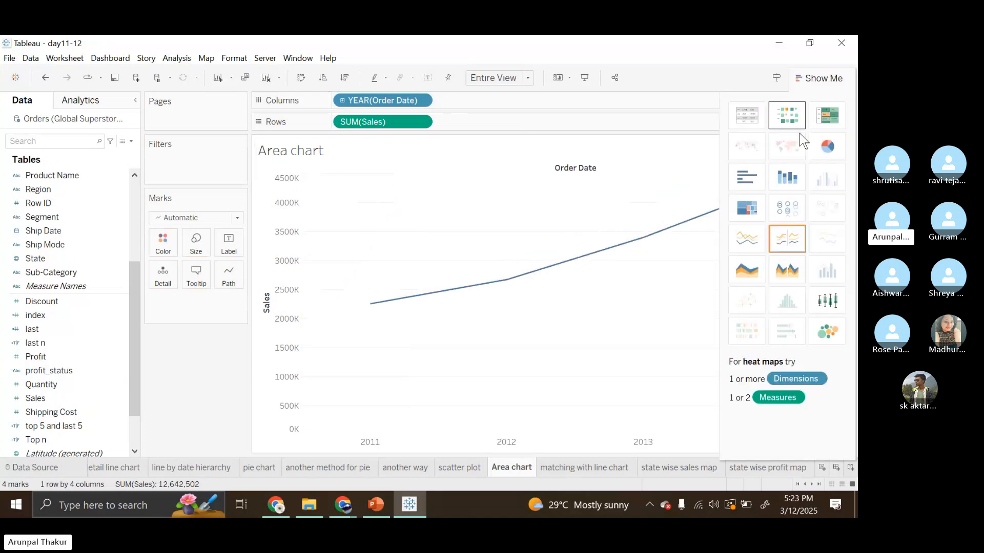
click(753, 259)
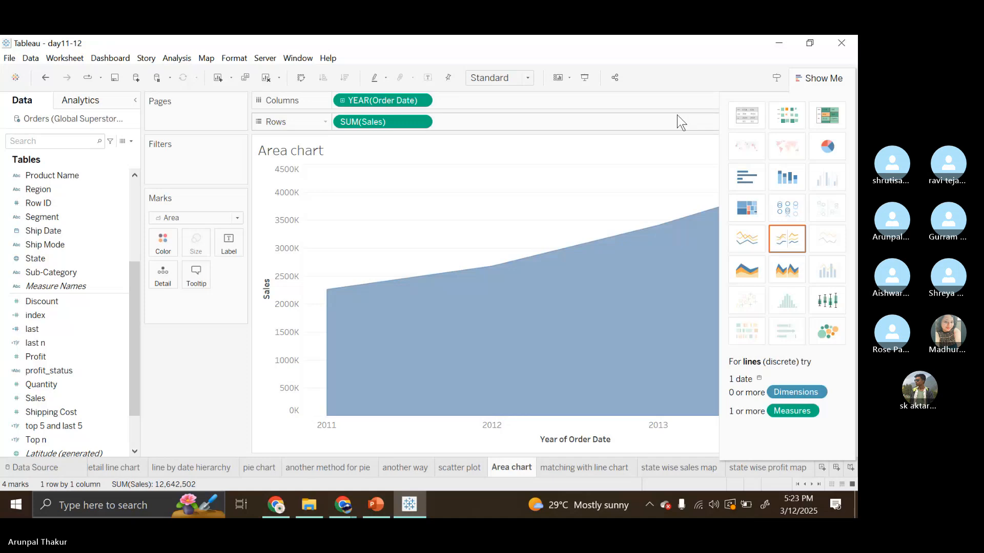
click(817, 78)
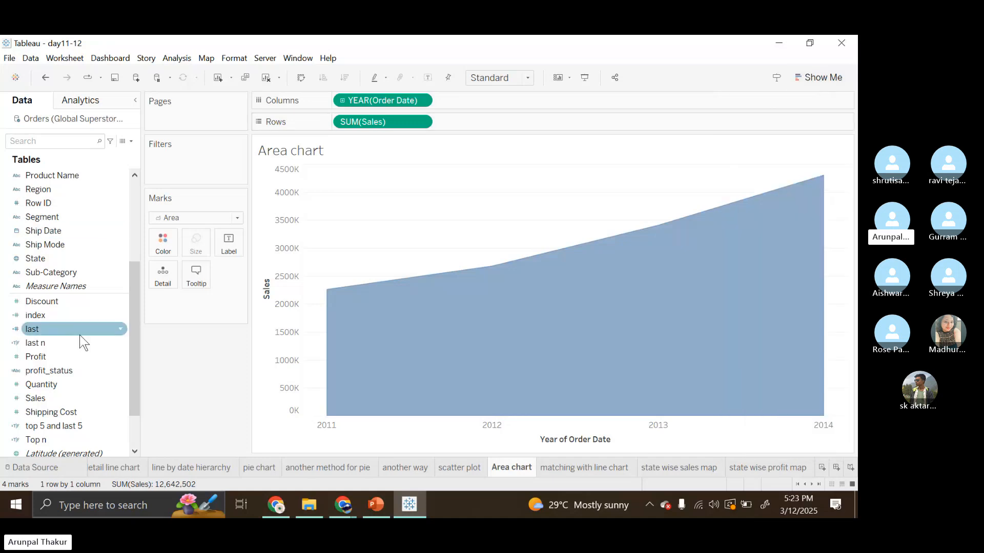
scroll(79, 334, down, 2)
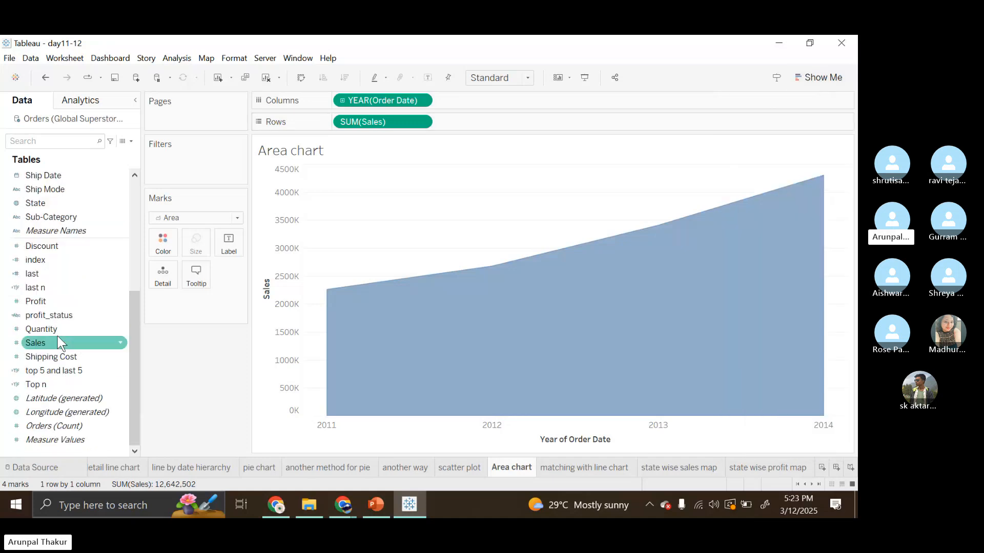
scroll(54, 286, up, 4)
scroll(56, 205, up, 2)
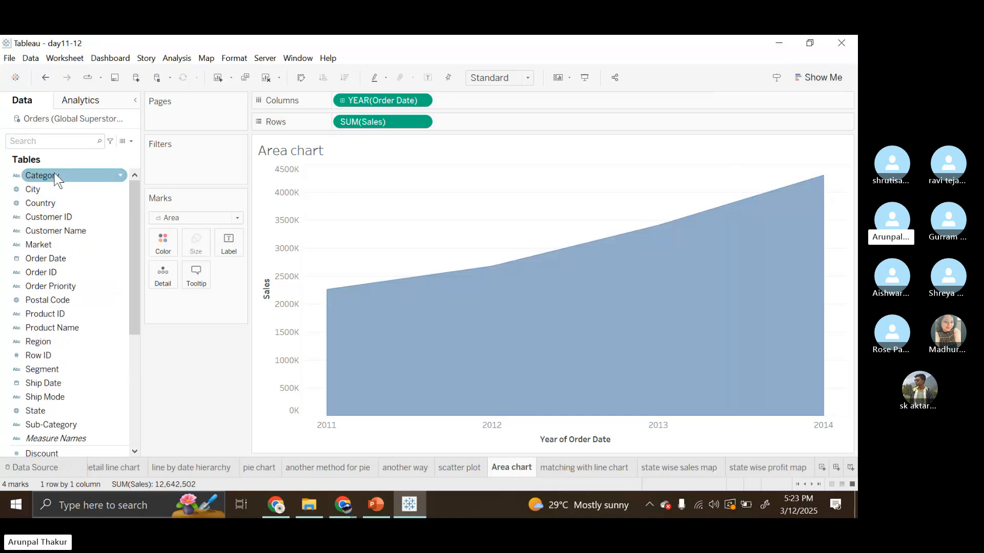
drag(72, 178, 165, 247)
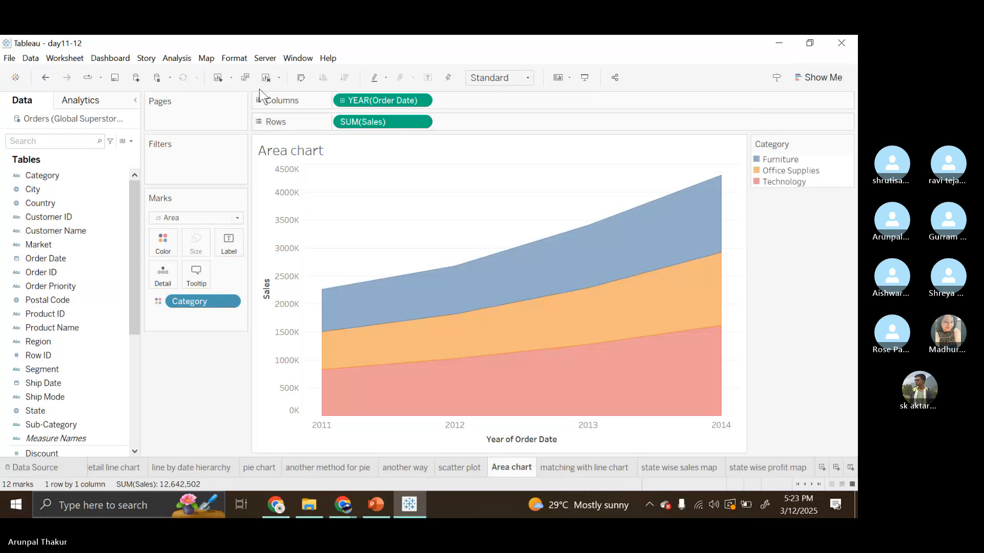
click(266, 77)
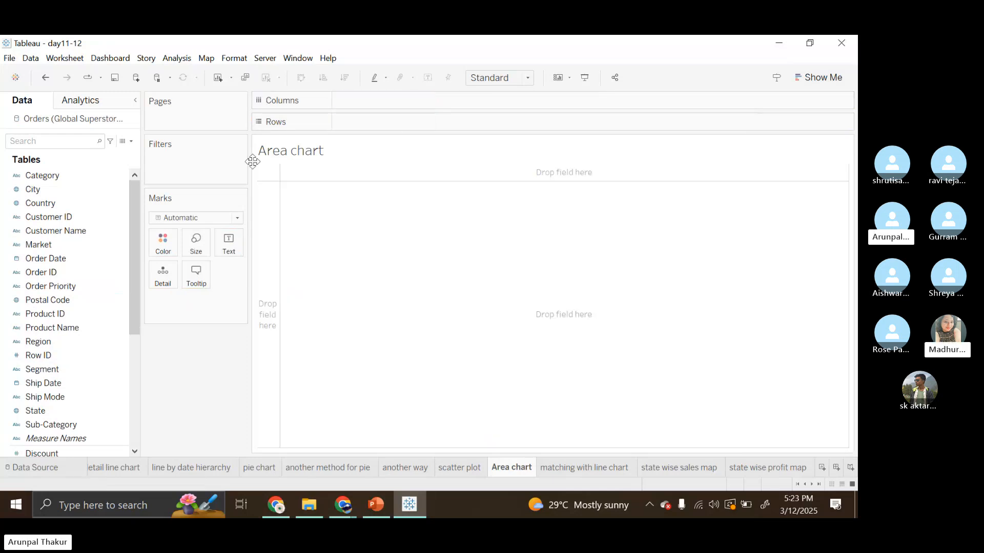
click(84, 200)
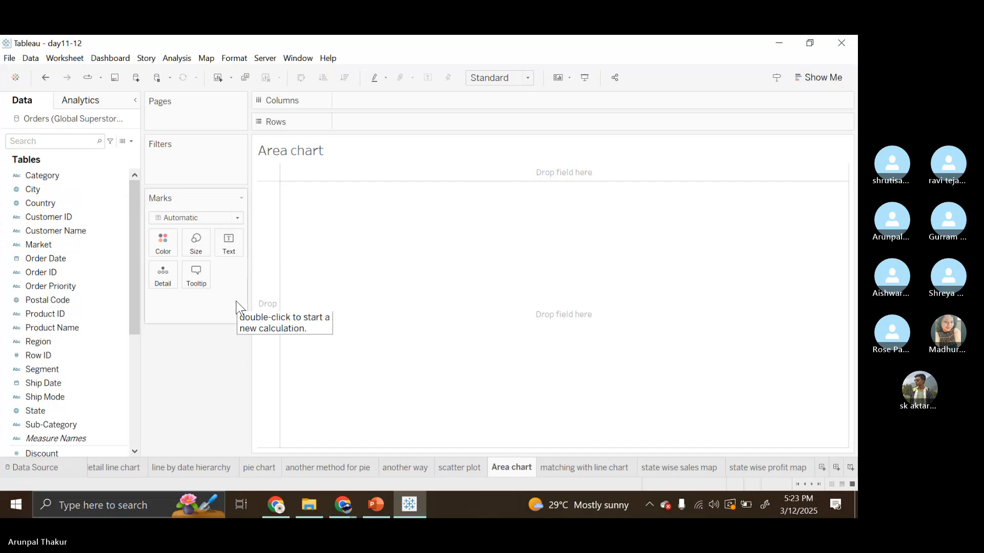
Switch to the Skype call window in Chrome to check it, and return to Tableau
click(346, 500)
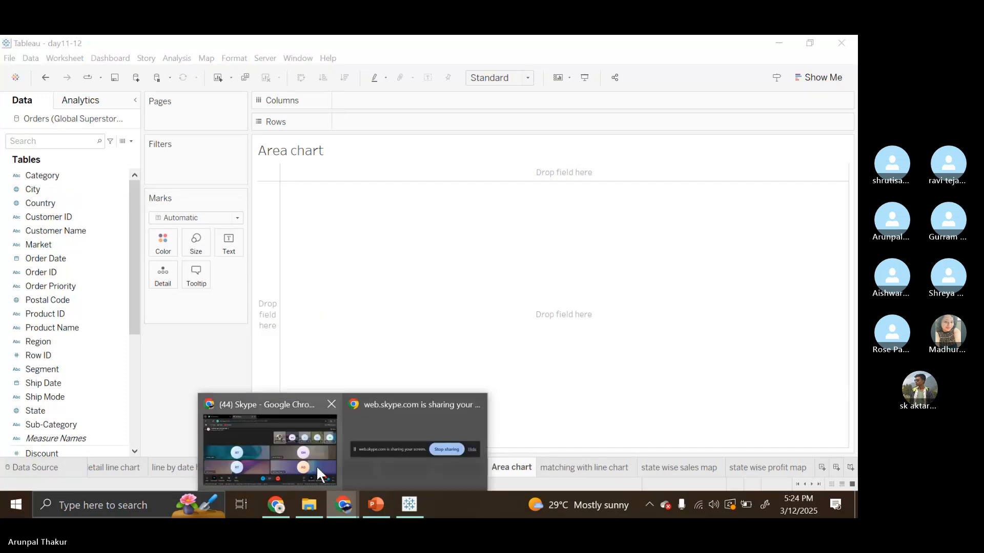
click(315, 465)
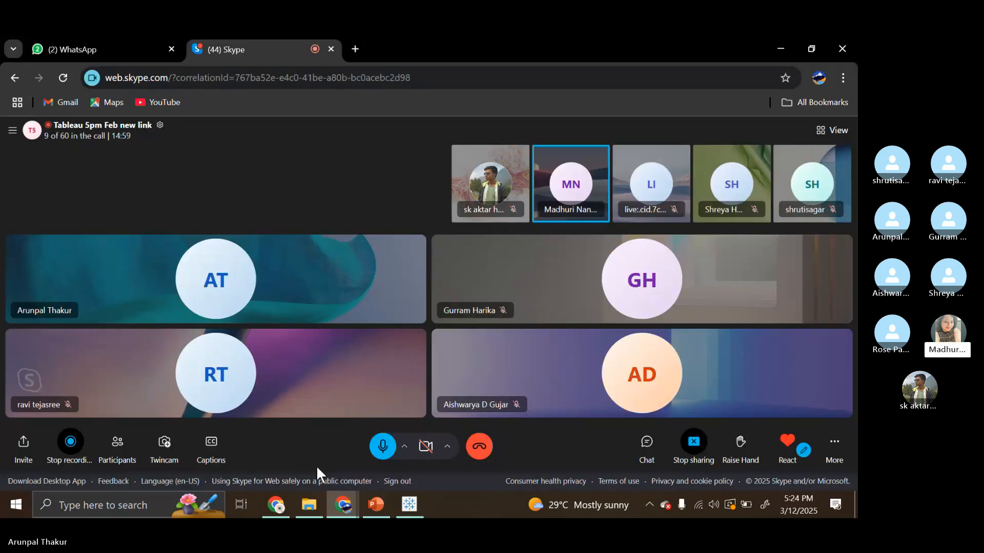
click(409, 505)
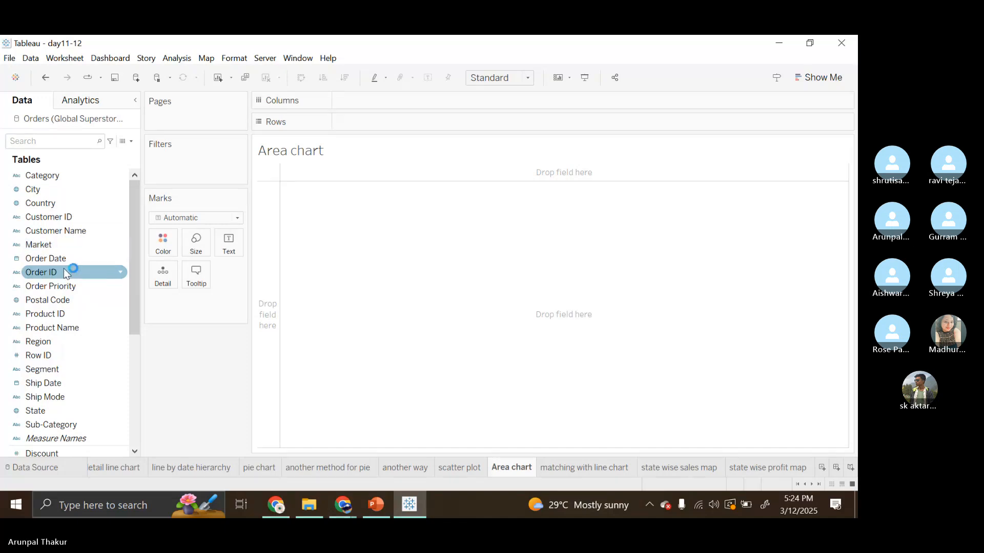
Place Order Date on Columns and Sales on Rows of the "Area chart" sheet
drag(61, 259, 371, 105)
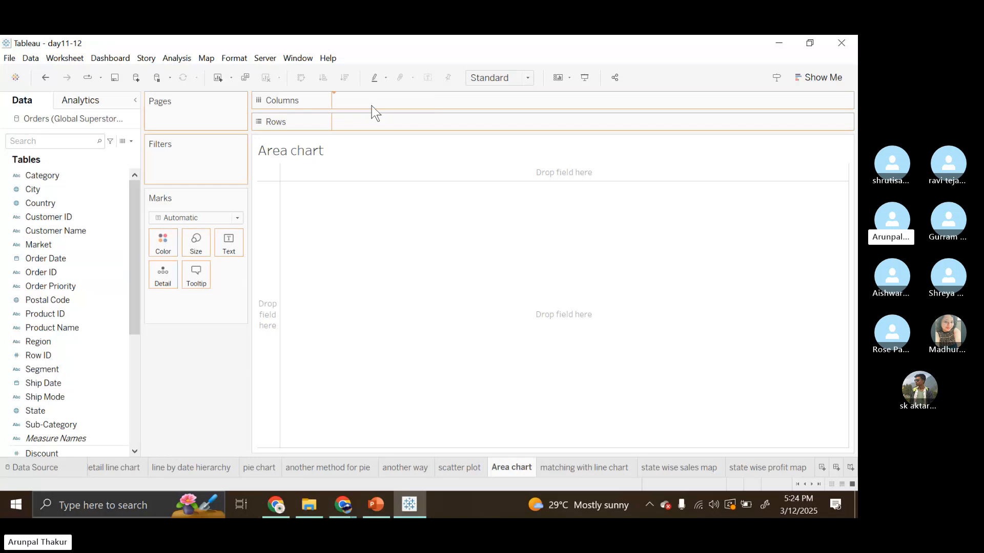
scroll(54, 394, down, 3)
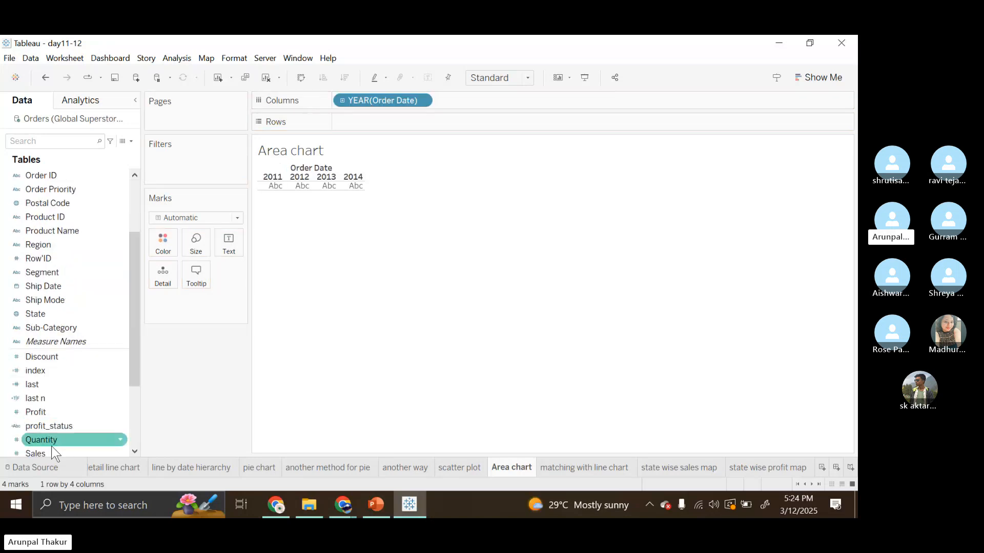
scroll(51, 445, down, 1)
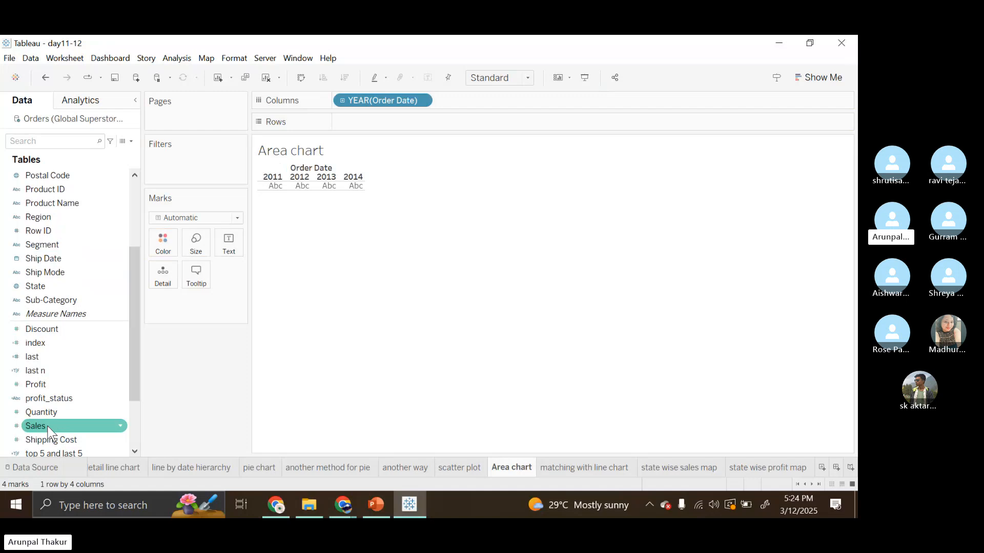
drag(48, 430, 363, 123)
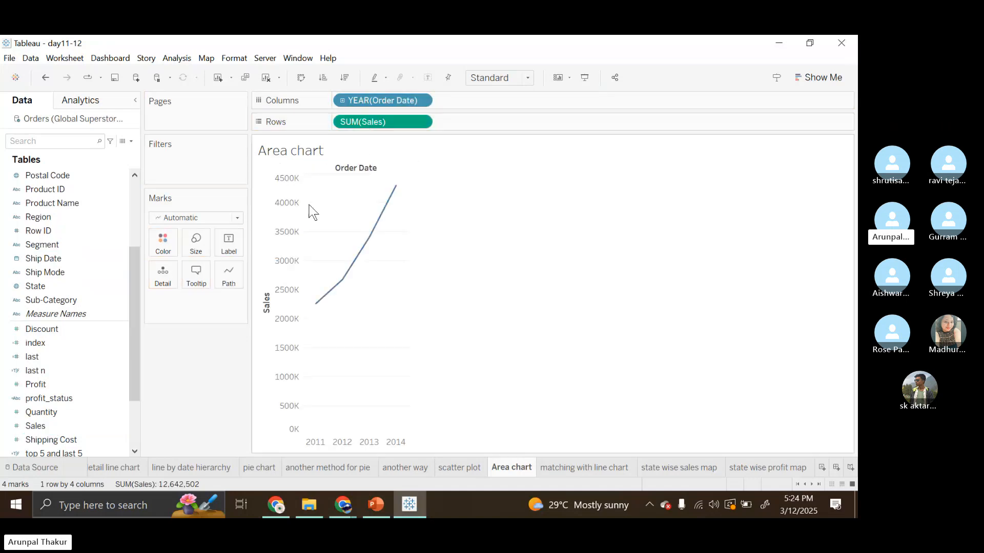
Change the mark type to Area and fit the chart to Entire View
click(236, 218)
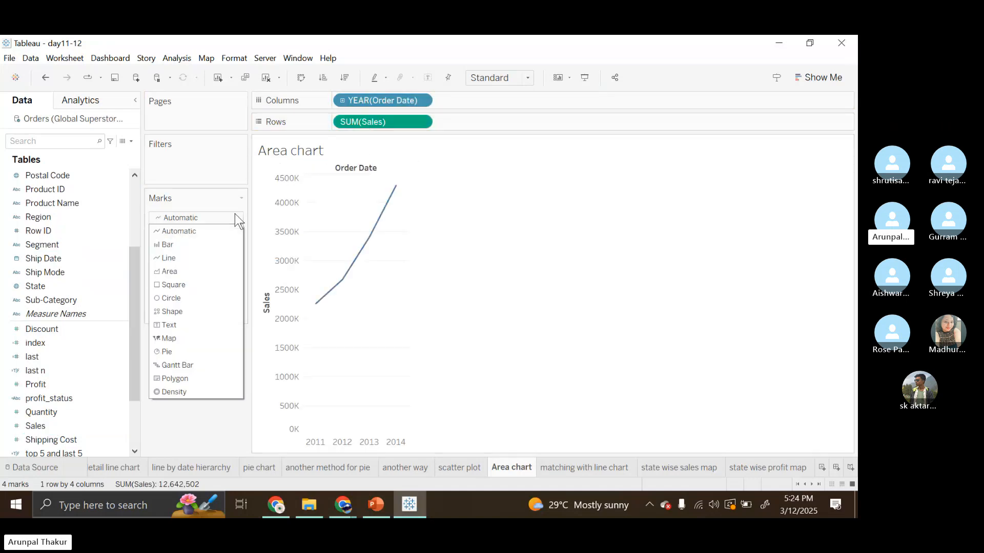
click(208, 271)
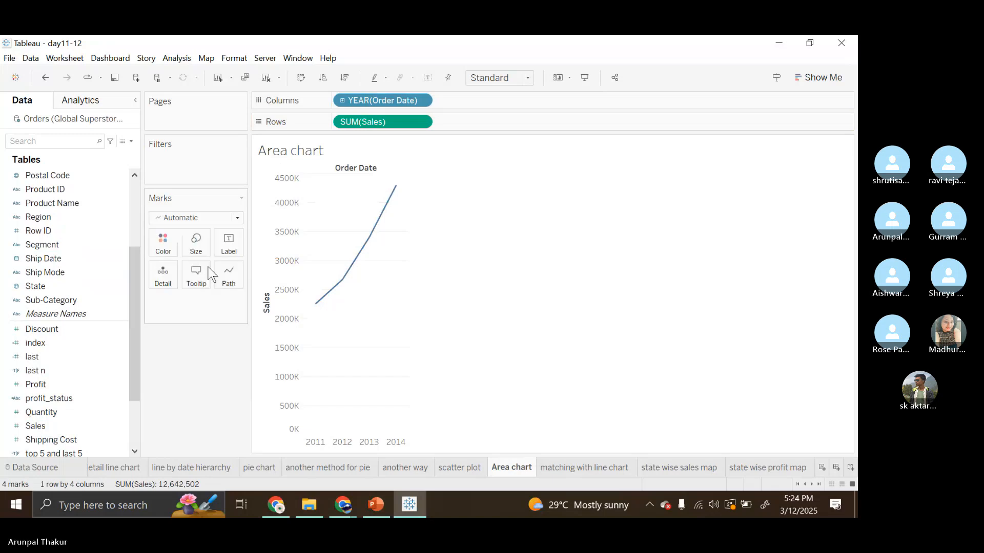
click(528, 78)
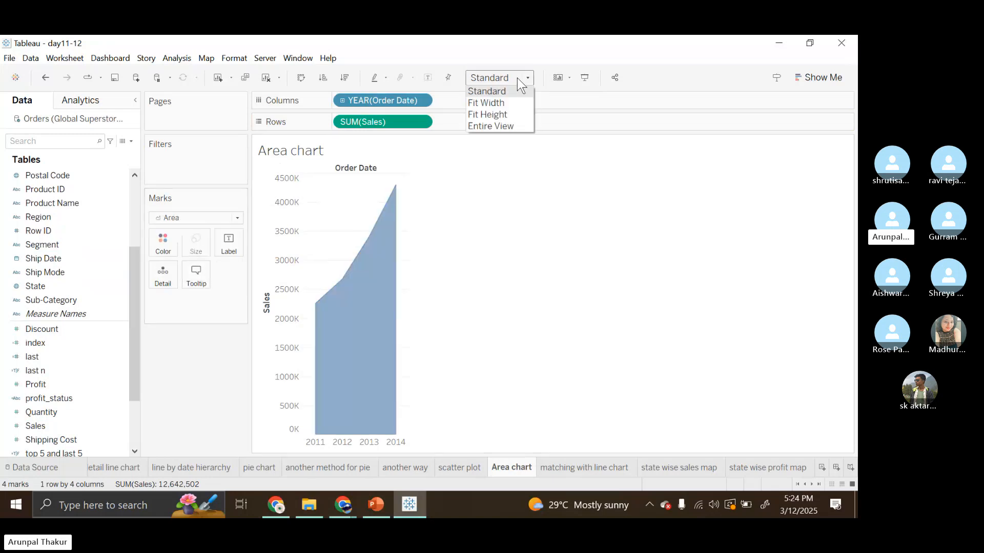
click(512, 124)
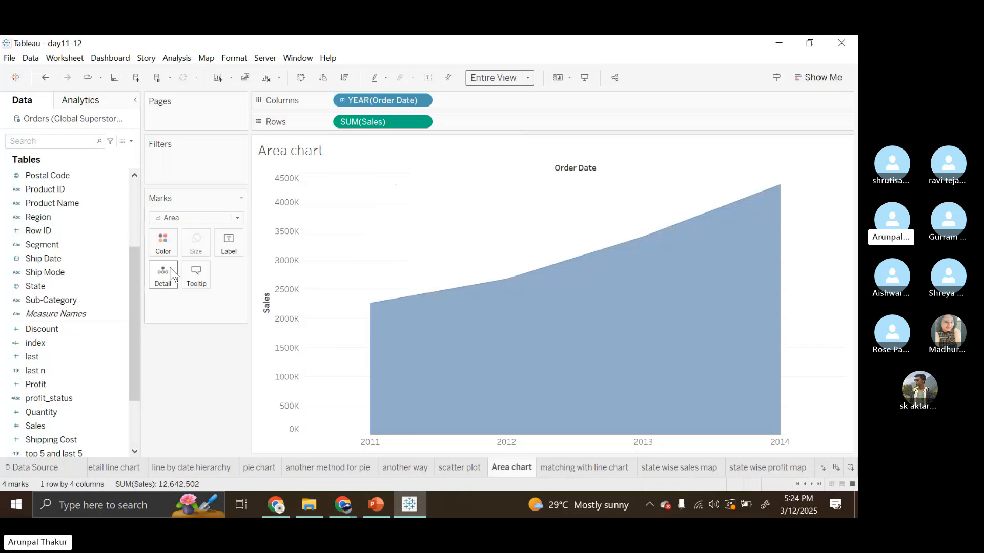
Split the area chart by Category using Color and label the areas with Sales
click(58, 261)
scroll(52, 215, up, 3)
click(45, 174)
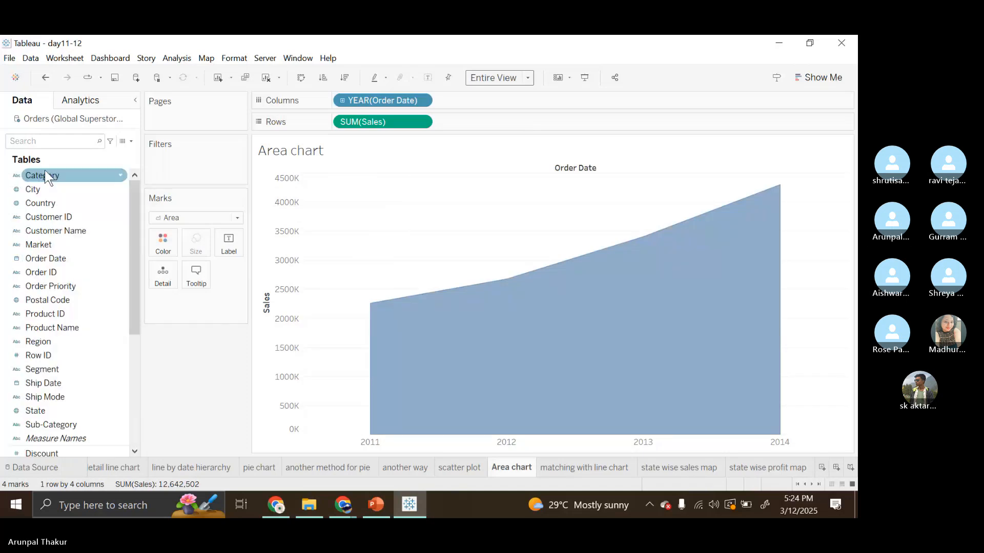
drag(44, 174, 163, 241)
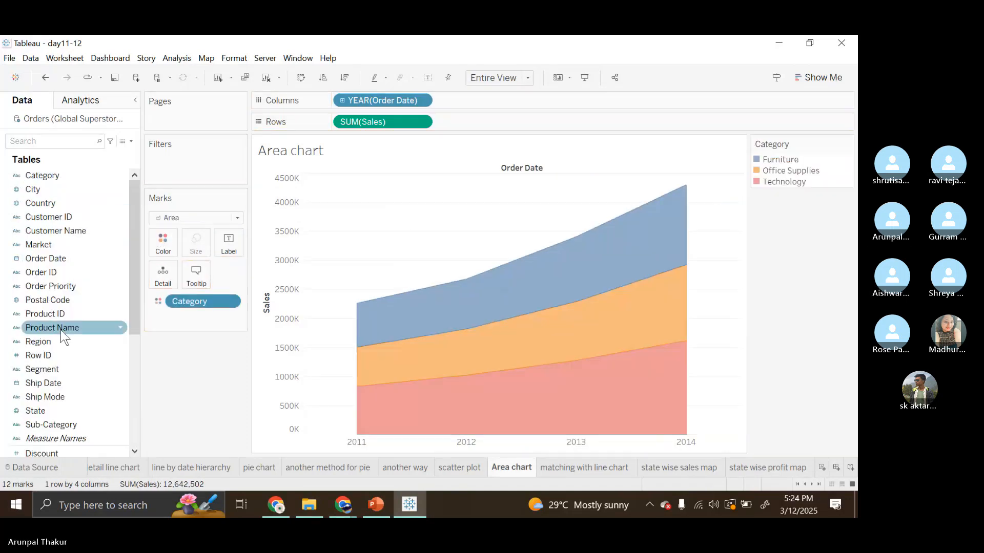
scroll(61, 330, down, 3)
drag(35, 398, 241, 251)
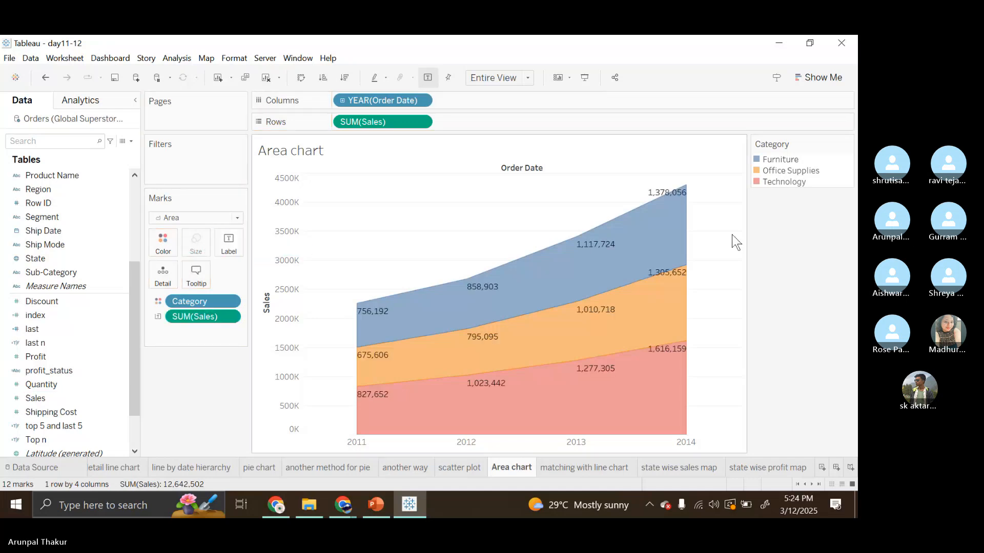
Review the "matching with line chart" sheet and open the "state wise sales map" sheet
click(576, 463)
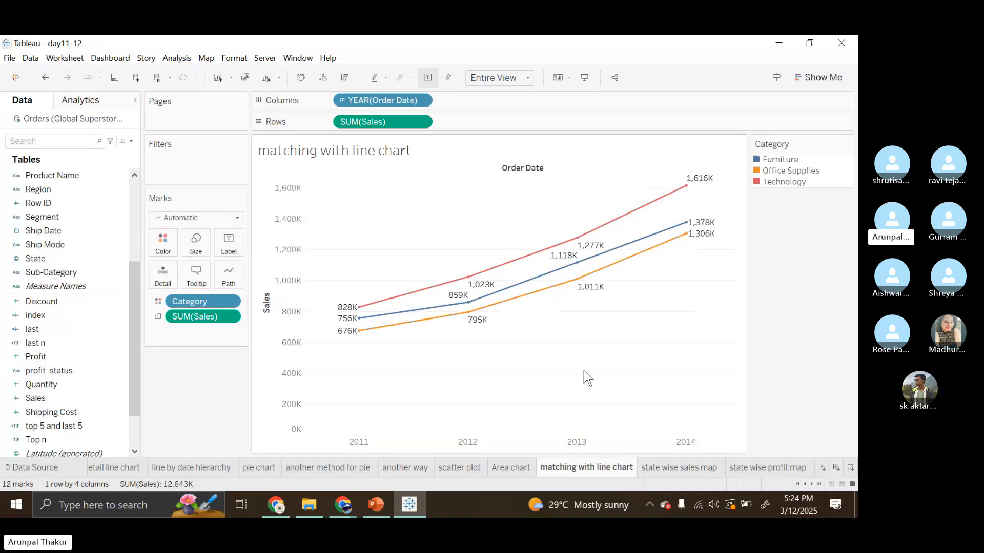
click(674, 472)
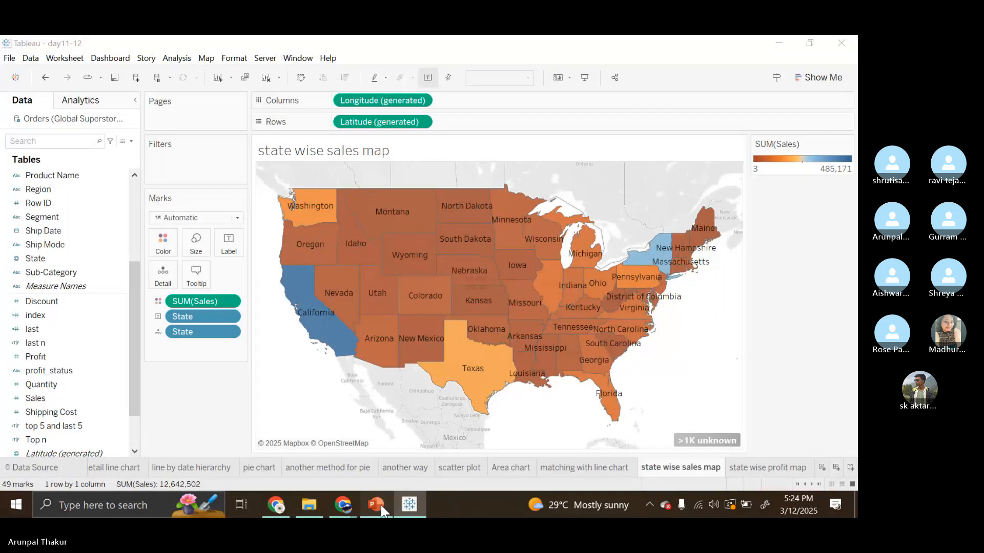
Switch to the PowerPoint slide show, advance to the Map slide and enlarge its text to read the description and creation steps
click(378, 507)
click(732, 485)
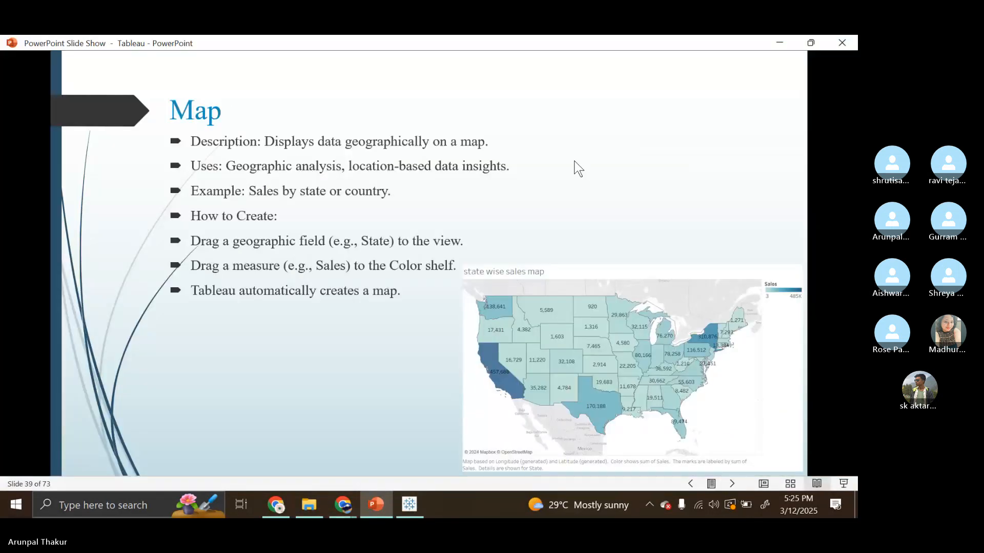
scroll(536, 97, up, 1)
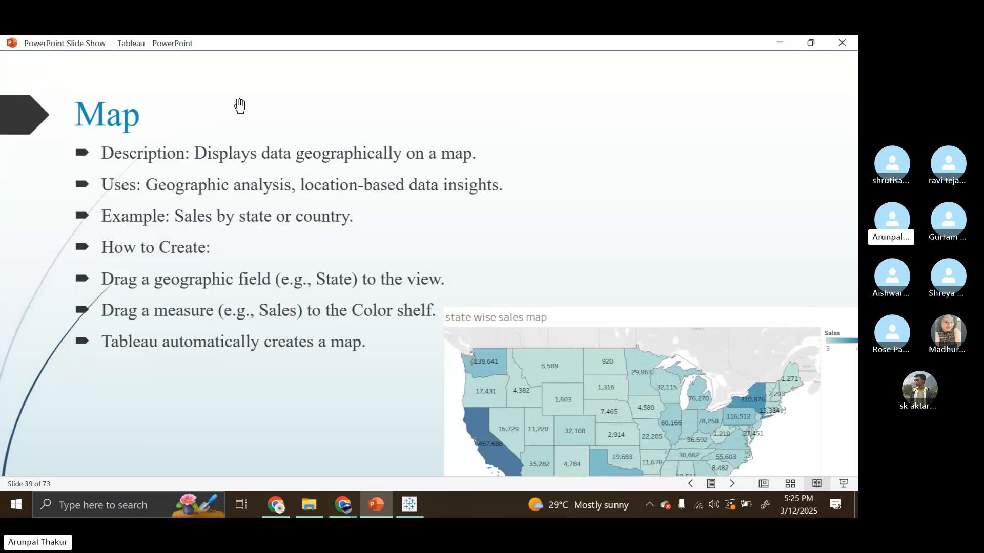
scroll(239, 107, up, 2)
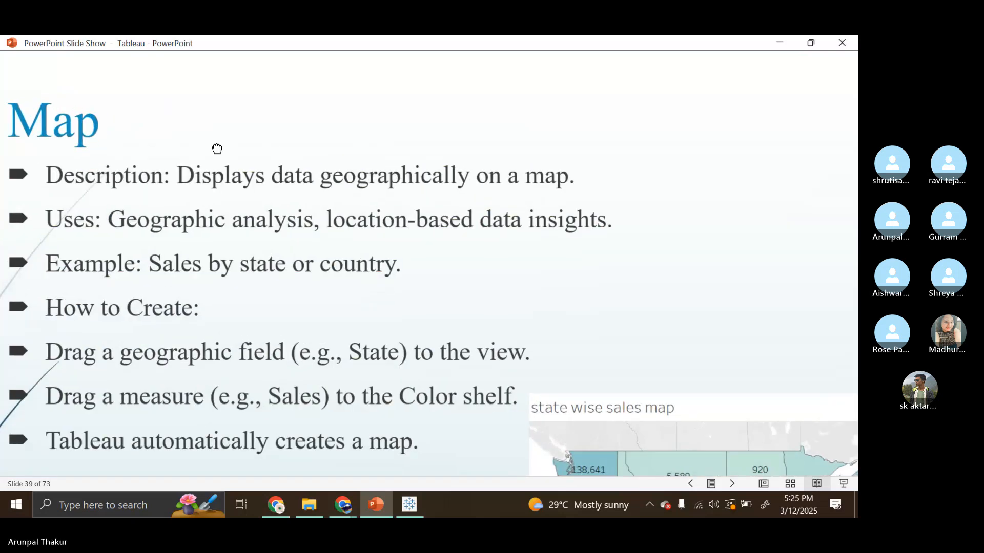
drag(215, 149, 229, 101)
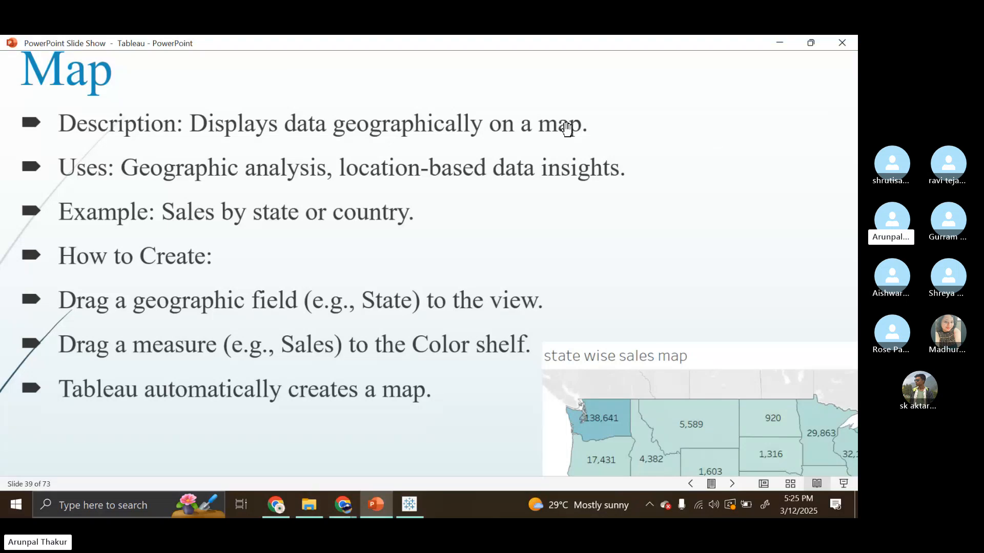
Switch to Tableau, inspect the Sales palette settings of the state wise sales map, and open the "state wise profit map" sheet
click(409, 505)
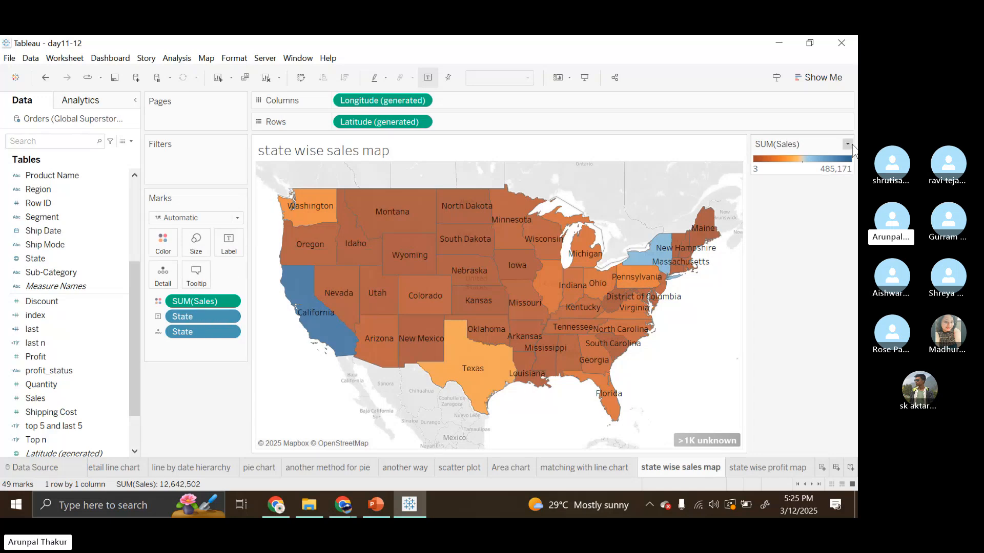
click(848, 145)
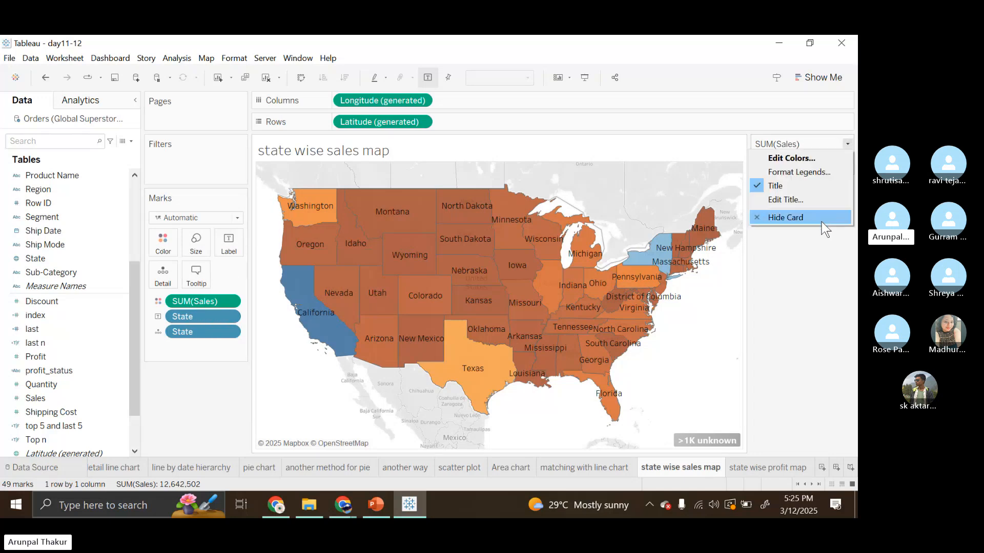
click(813, 159)
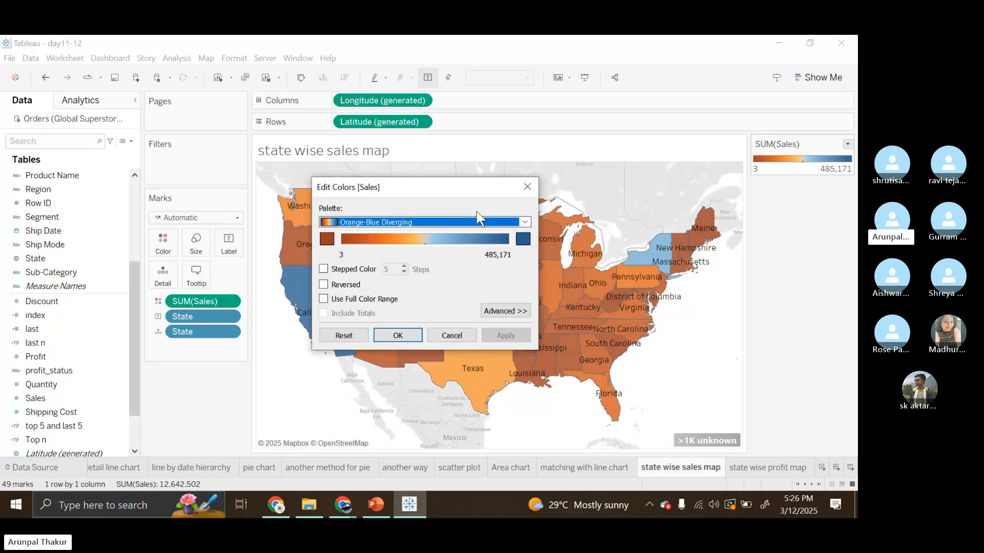
click(527, 186)
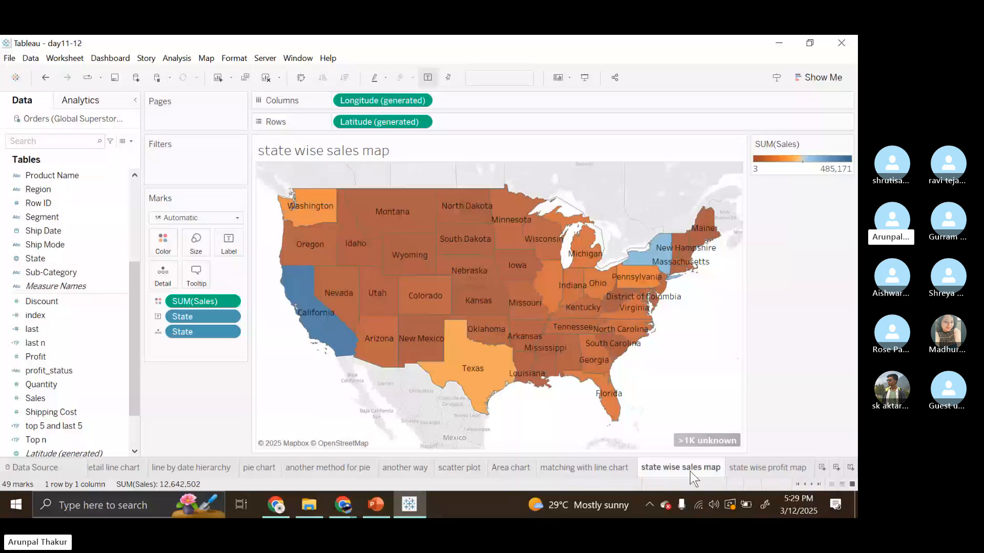
click(763, 474)
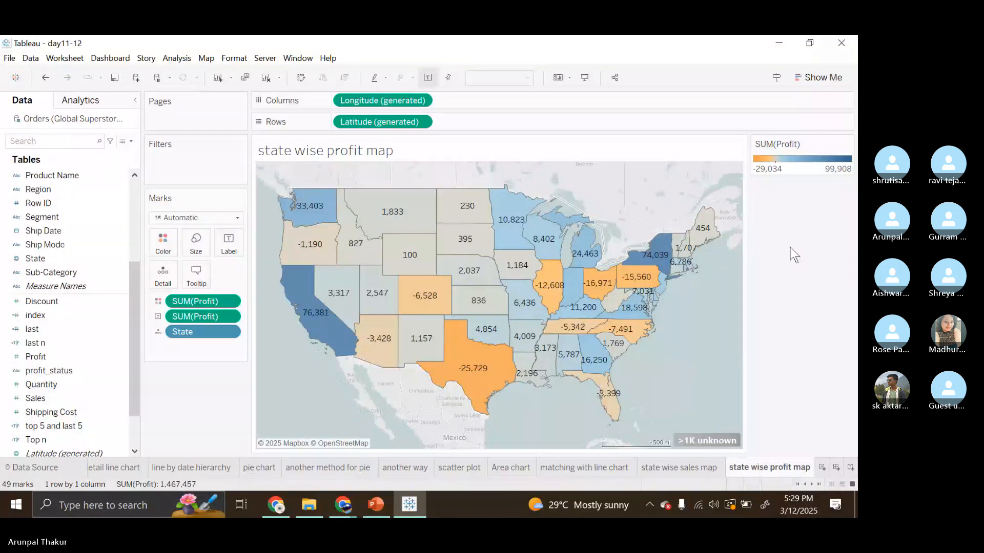
Set the Profit color palette of the state wise profit map to Sunrise-Sunset Diverging
click(847, 144)
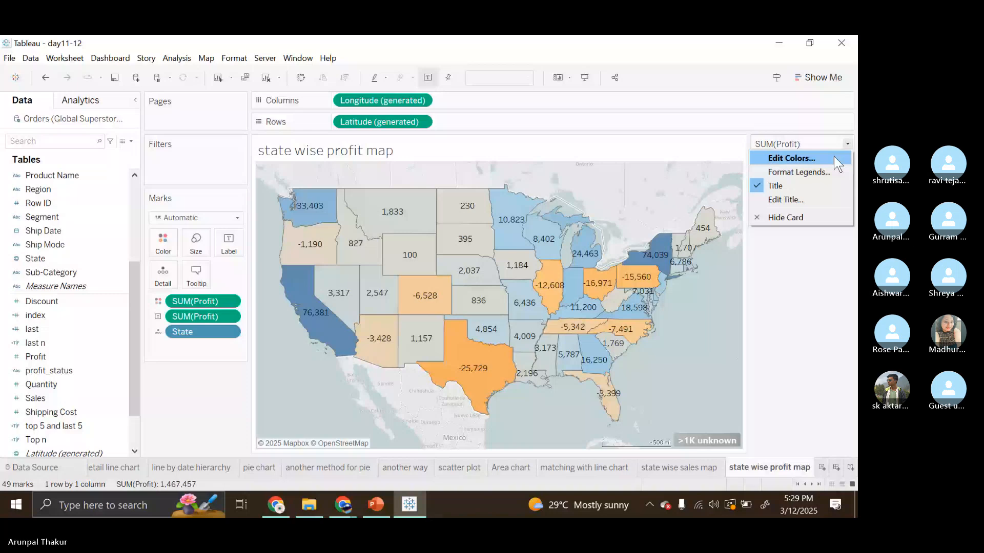
click(834, 155)
click(420, 222)
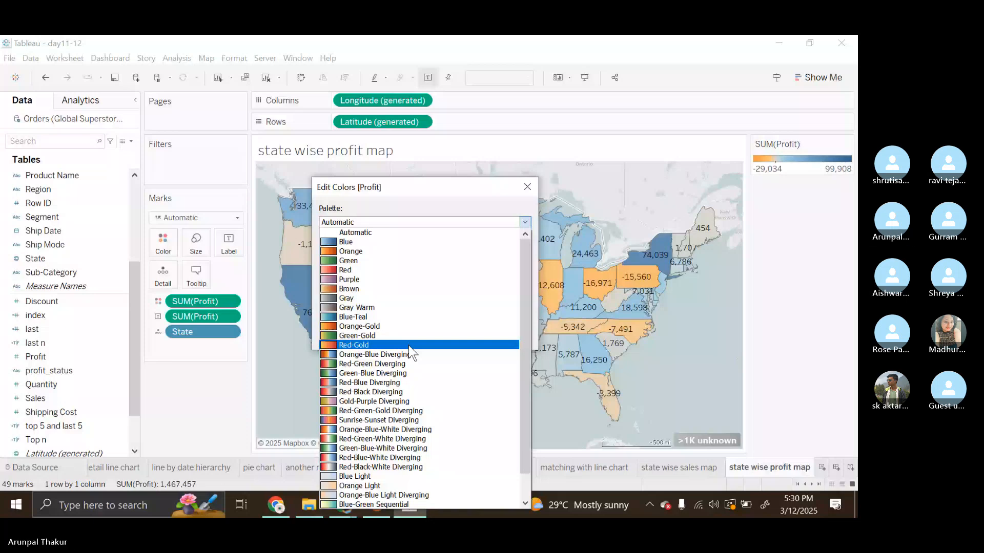
click(379, 420)
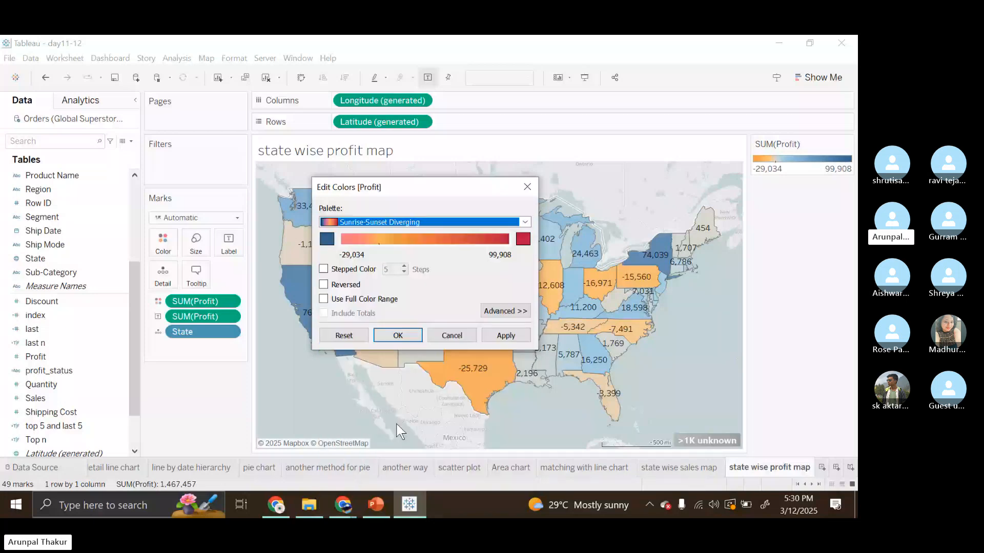
click(398, 336)
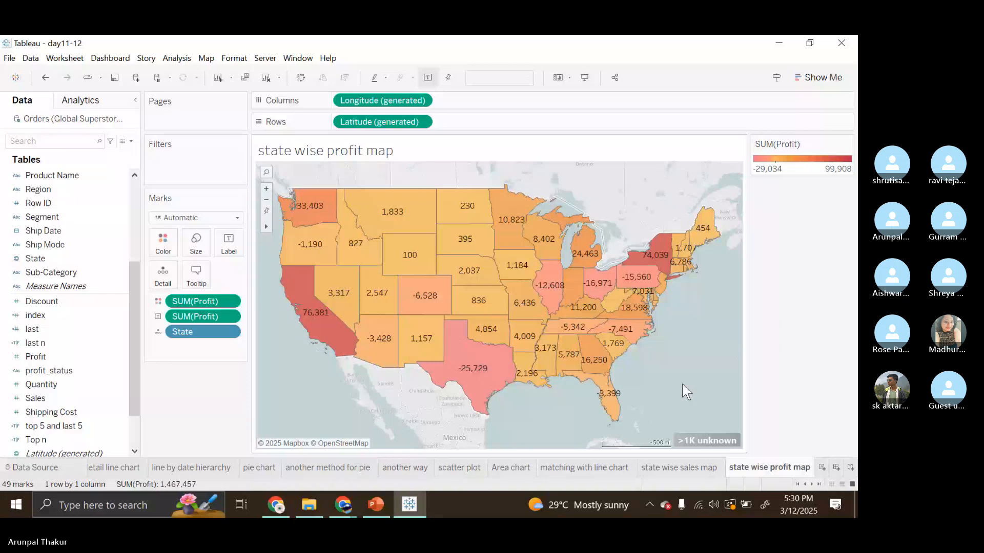
Change the Profit color palette of the state wise profit map to Red-Green Diverging
click(847, 144)
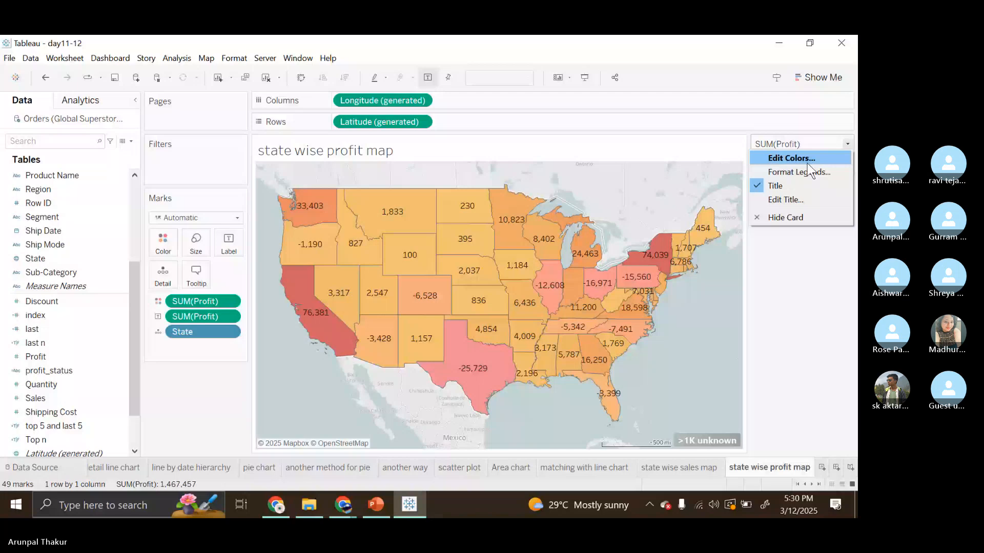
click(808, 161)
click(525, 222)
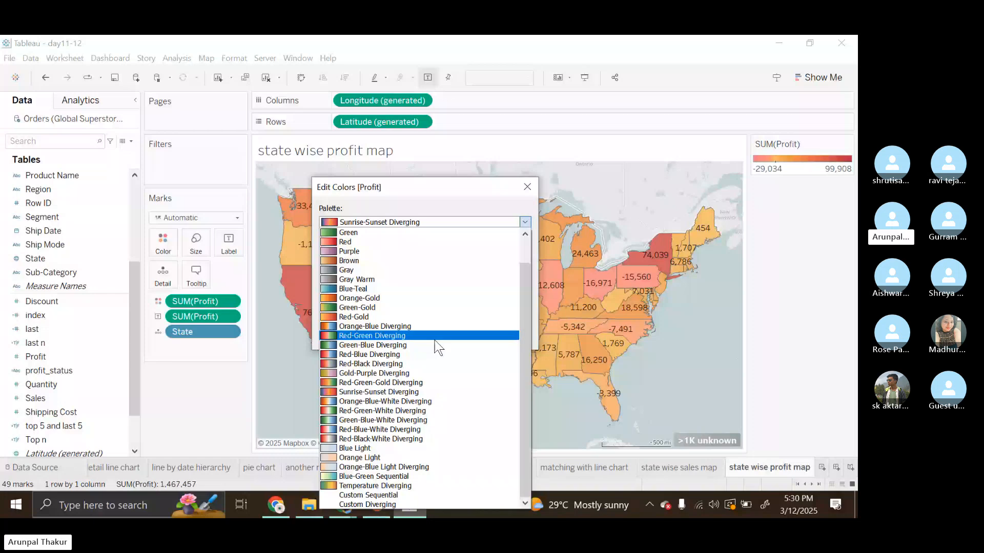
click(435, 338)
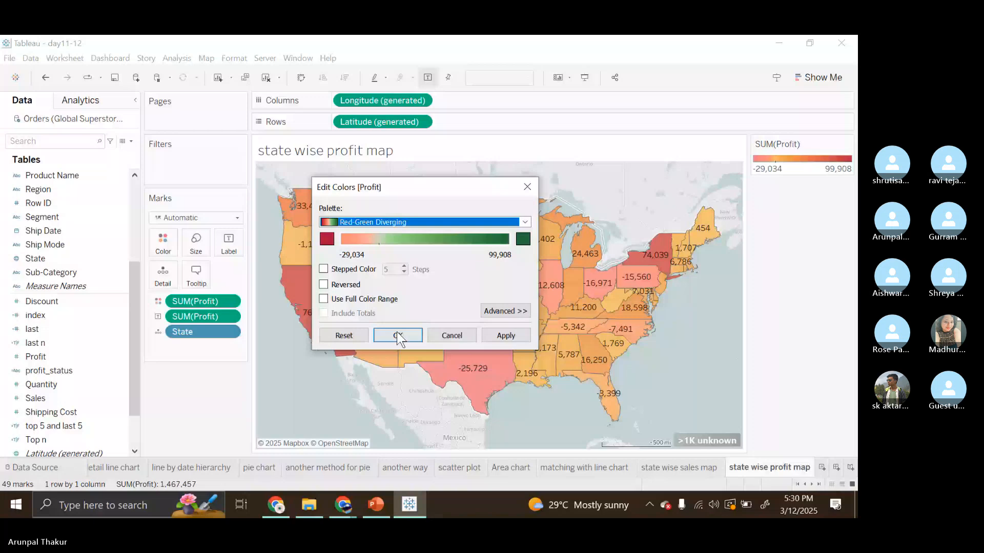
click(398, 335)
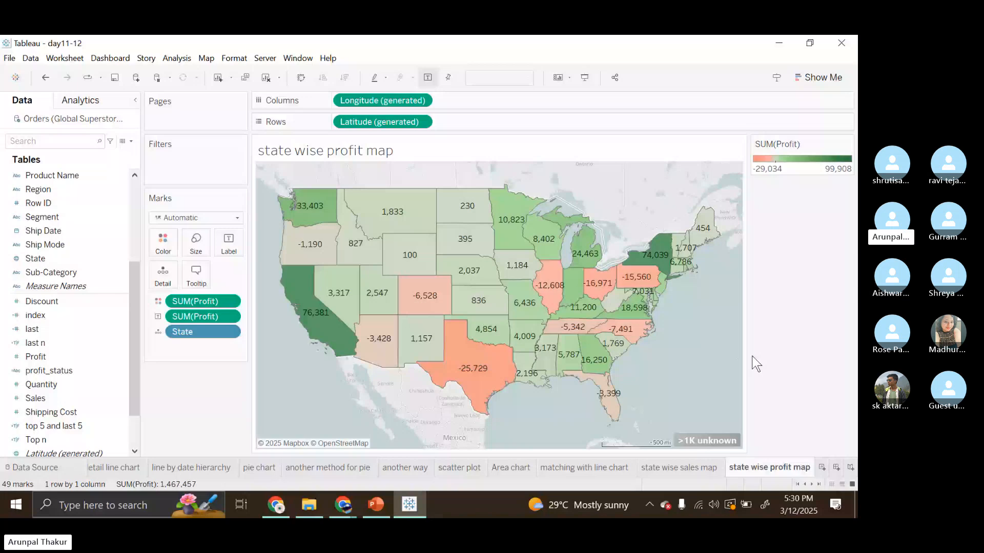
Switch to File Explorer and open the day13 workbook from the Tableau Training folder
key(alt+Tab)
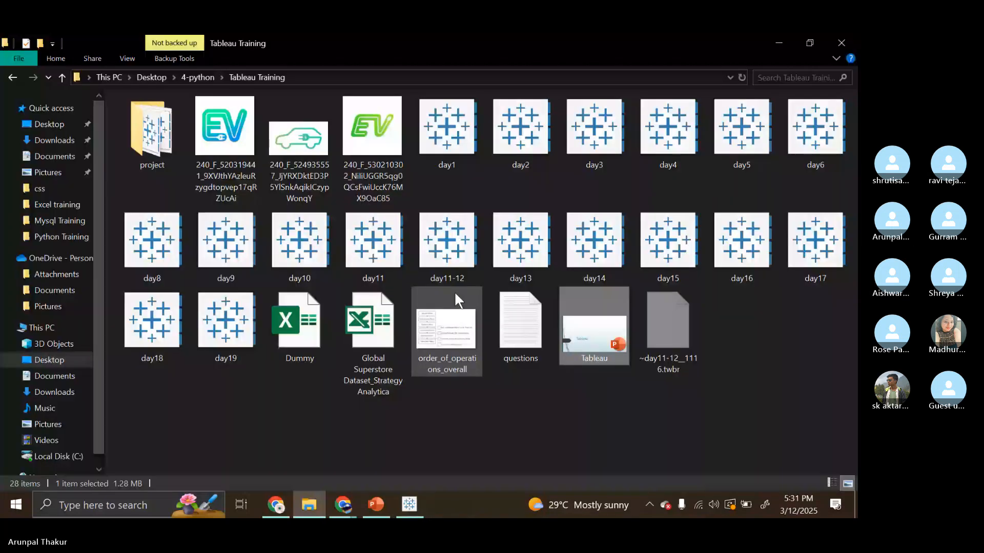
click(522, 260)
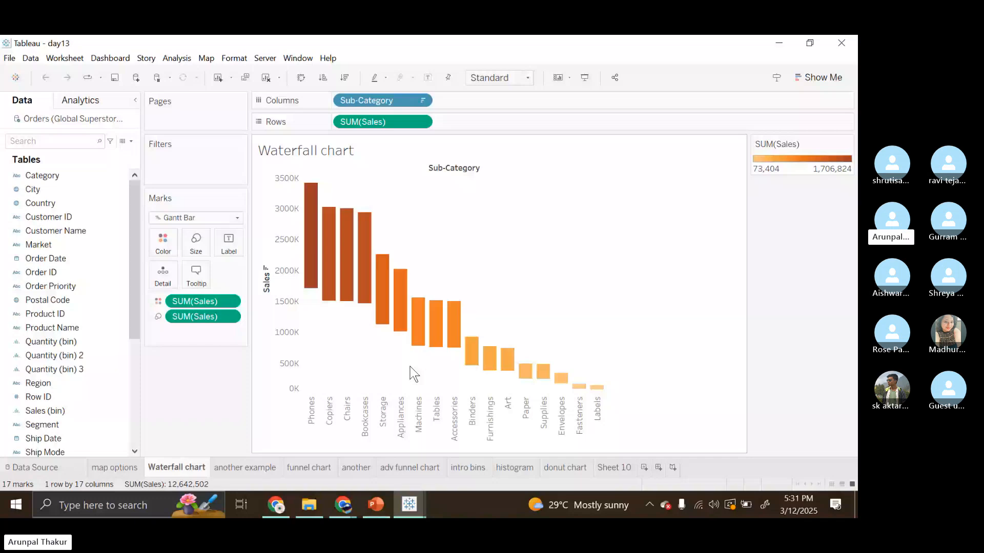
Switch to the PowerPoint slide show and examine the Waterfall chart description, uses and example slides
click(404, 513)
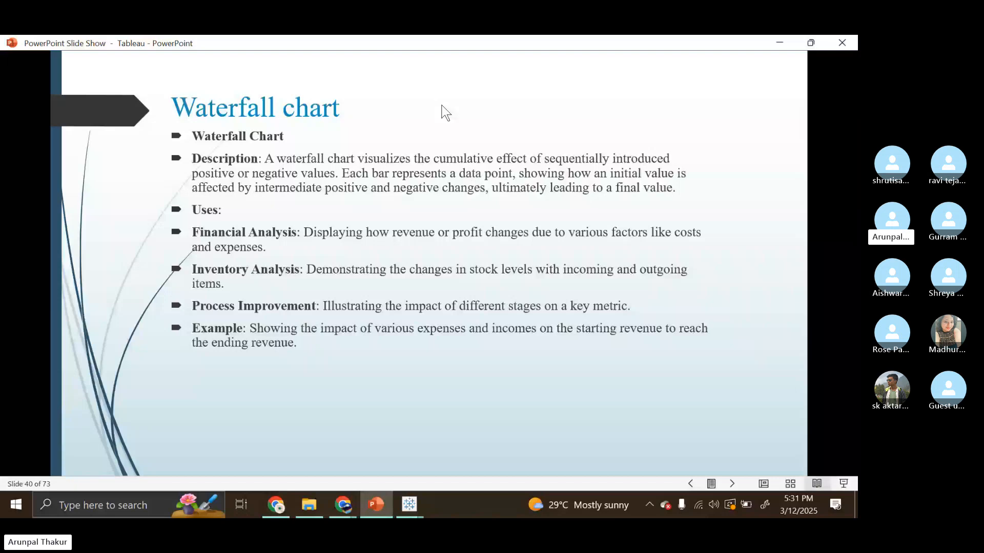
scroll(600, 352, up, 1)
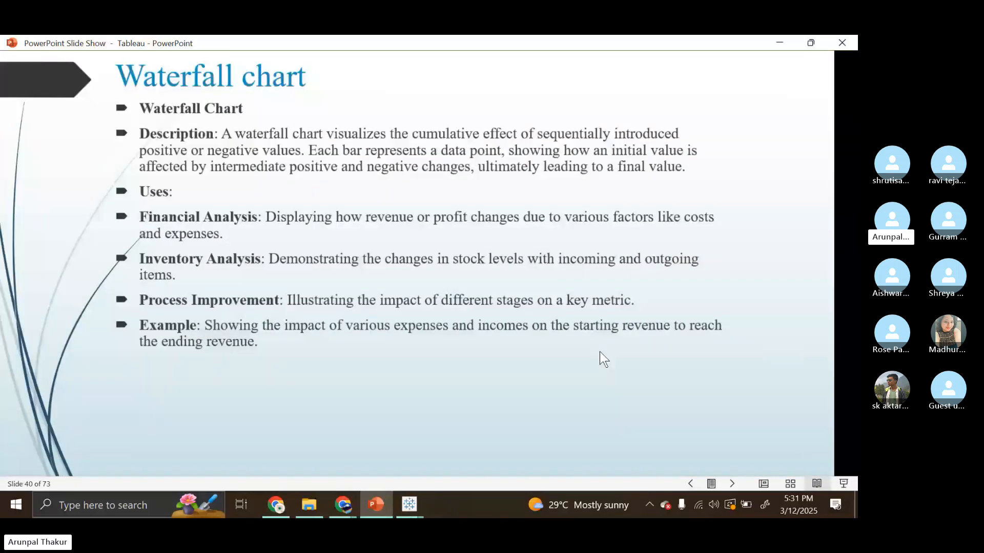
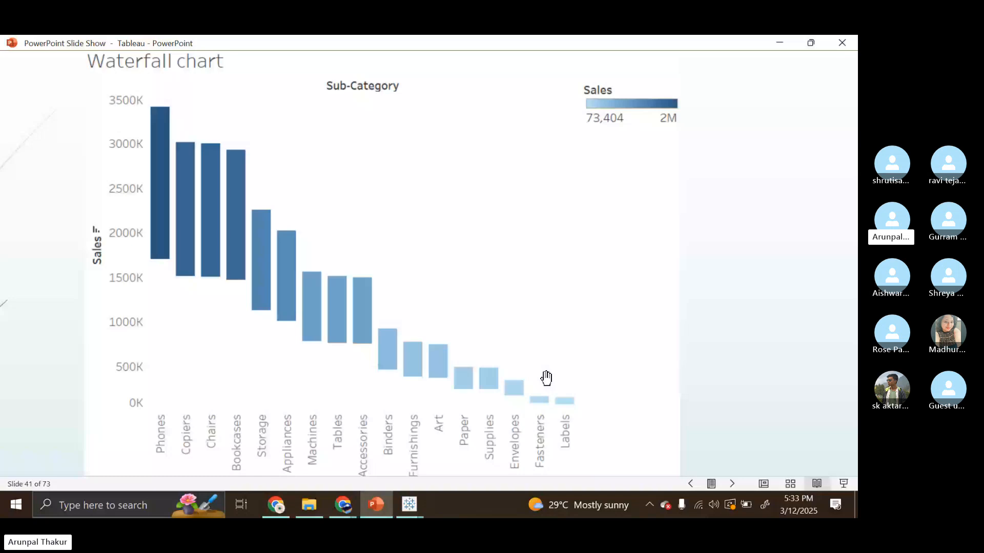
scroll(514, 309, down, 2)
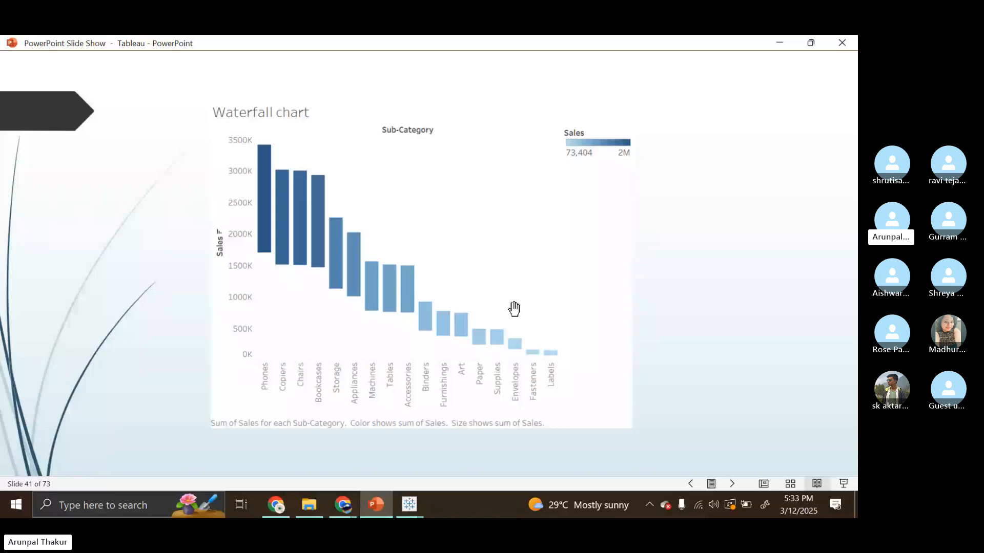
Switch to Tableau and chart Sales by Sub-Category on the emptied "Waterfall chart" sheet
key(alt+Tab)
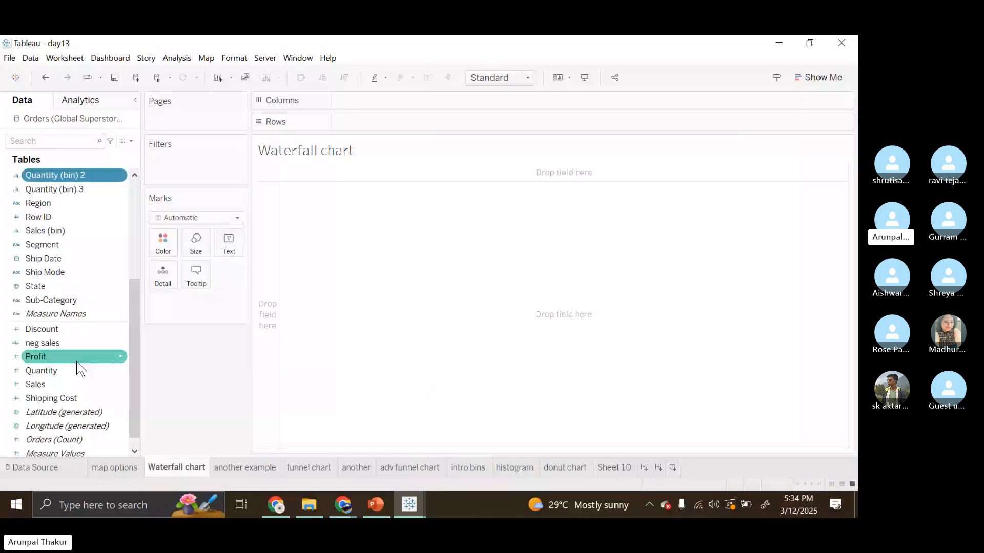
double_click(57, 385)
scroll(61, 408, up, 3)
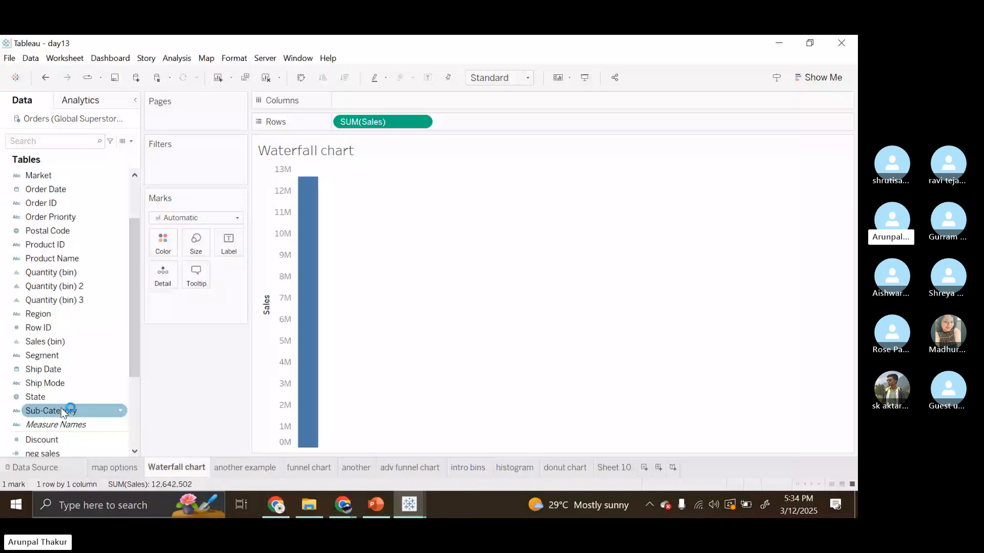
double_click(63, 410)
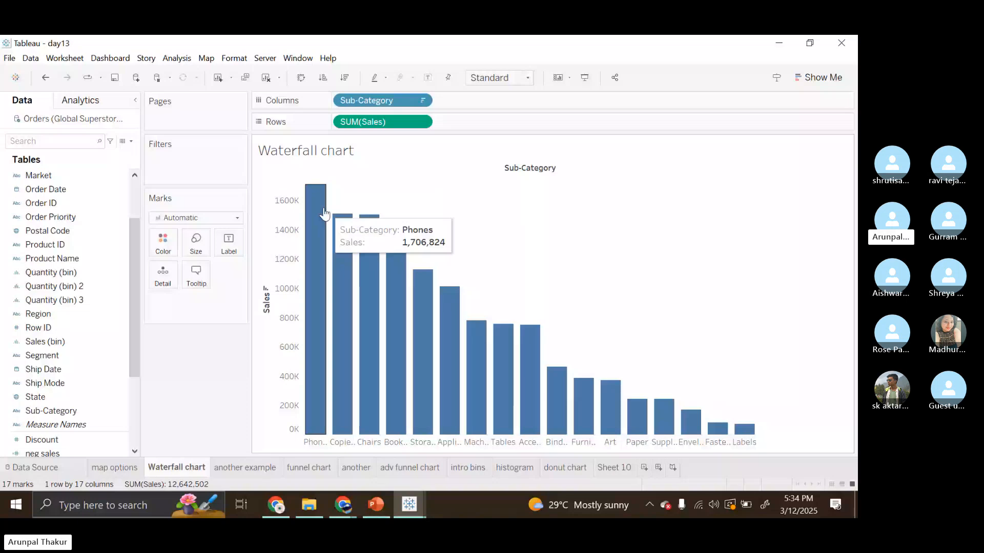
Change the mark type to Gantt Bar and size the bars by Sales
click(237, 217)
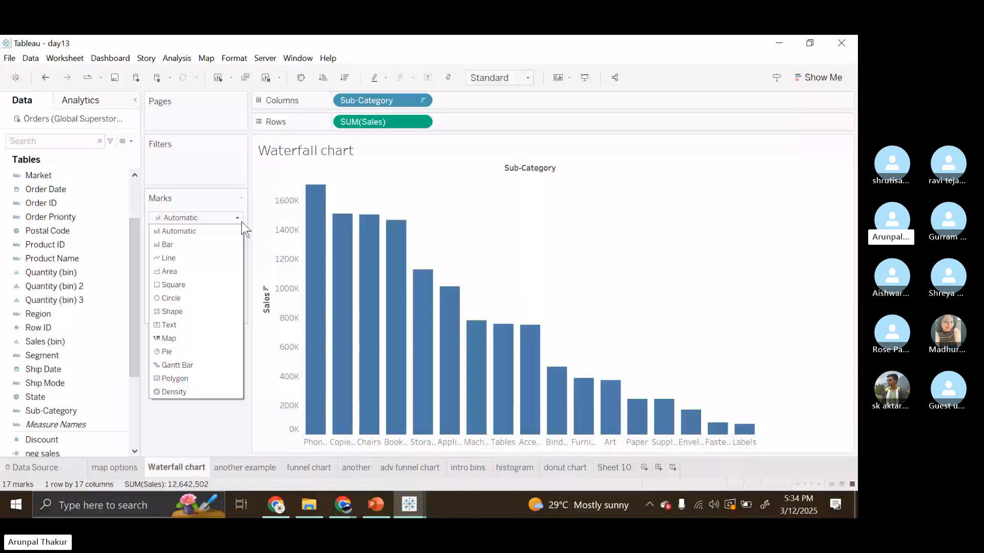
click(177, 365)
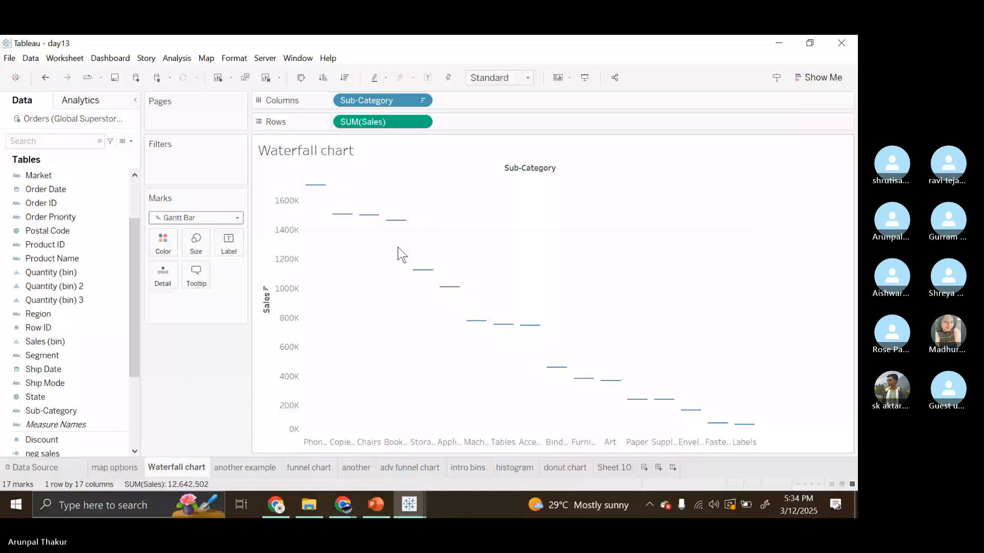
click(66, 373)
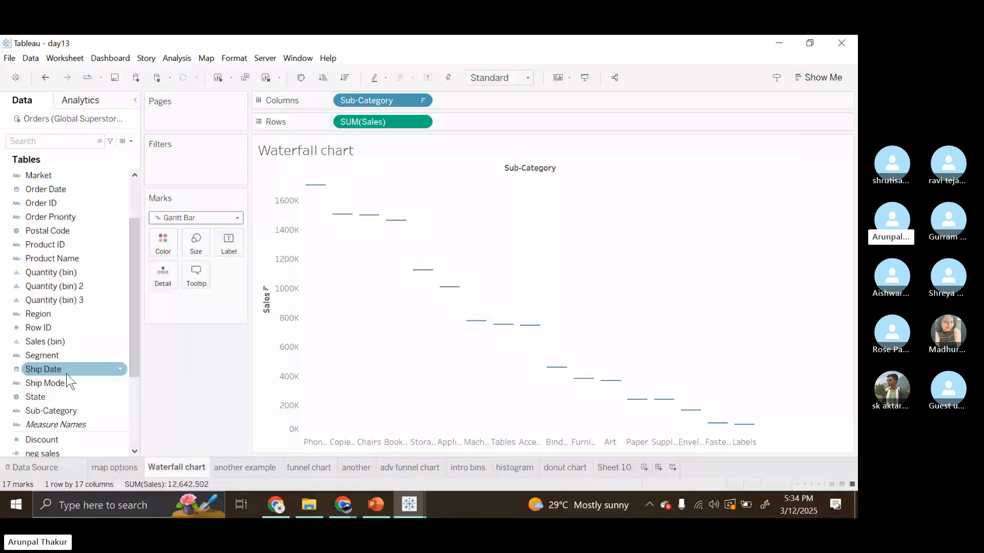
scroll(66, 382, down, 3)
drag(35, 370, 205, 241)
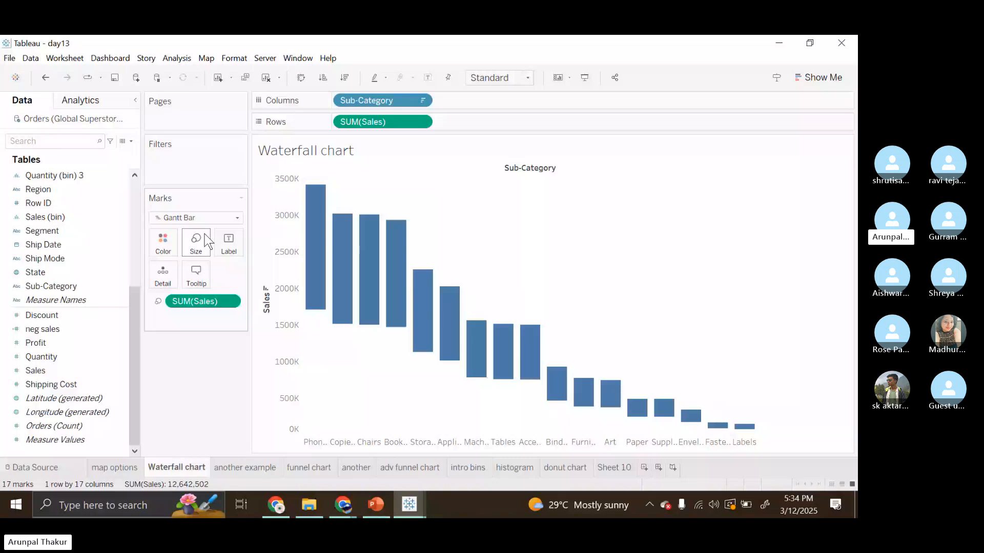
Try coloring the waterfall bars by Sales, and undo the coloring
click(75, 370)
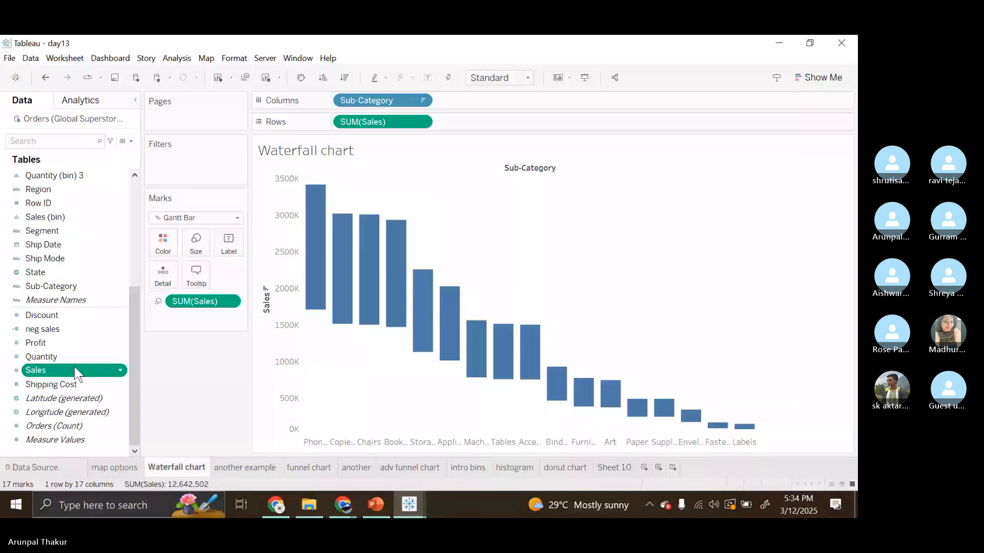
drag(75, 370, 162, 242)
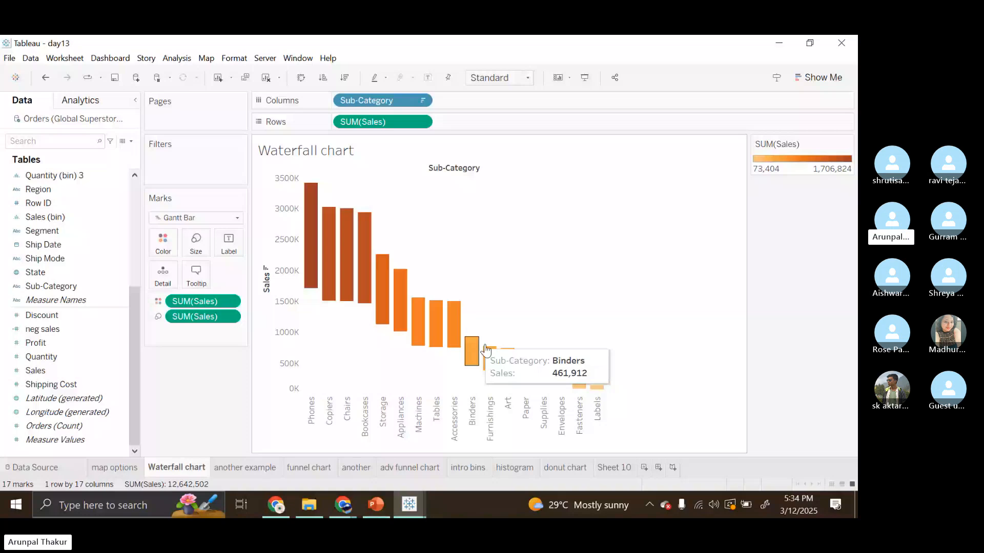
key(ctrl+z)
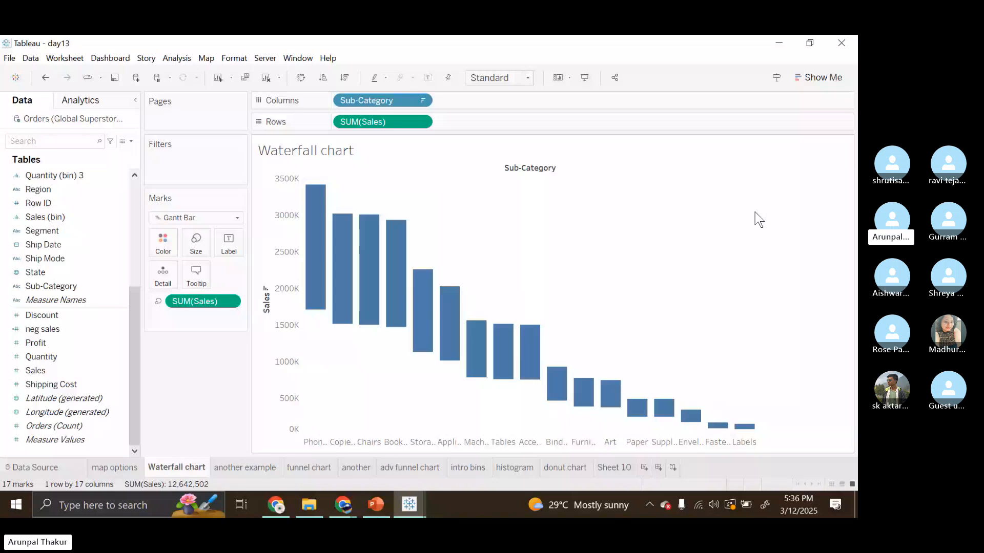
View the "another example" and "funnel chart" sheets, and read the enlarged Funnel Chart slide in the PowerPoint slide show
click(245, 468)
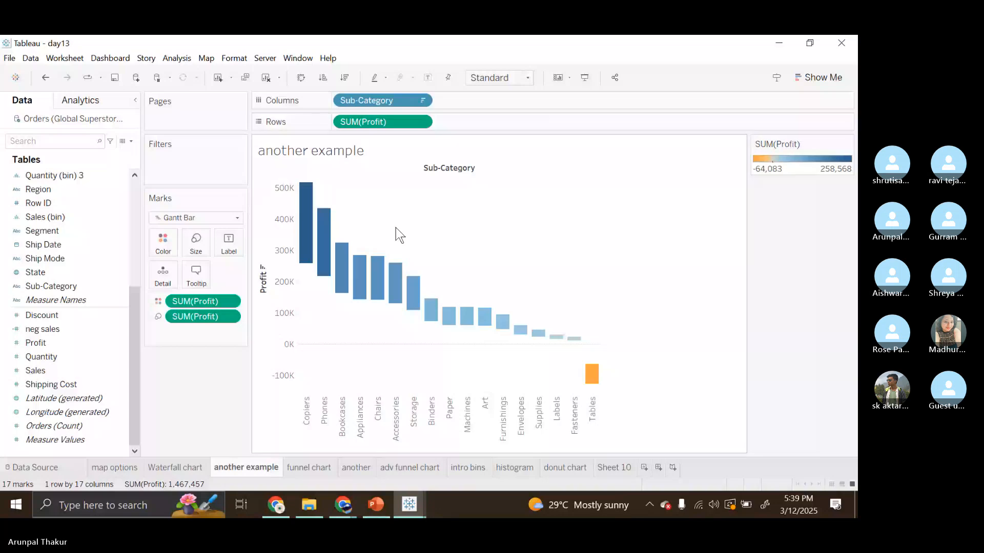
click(309, 468)
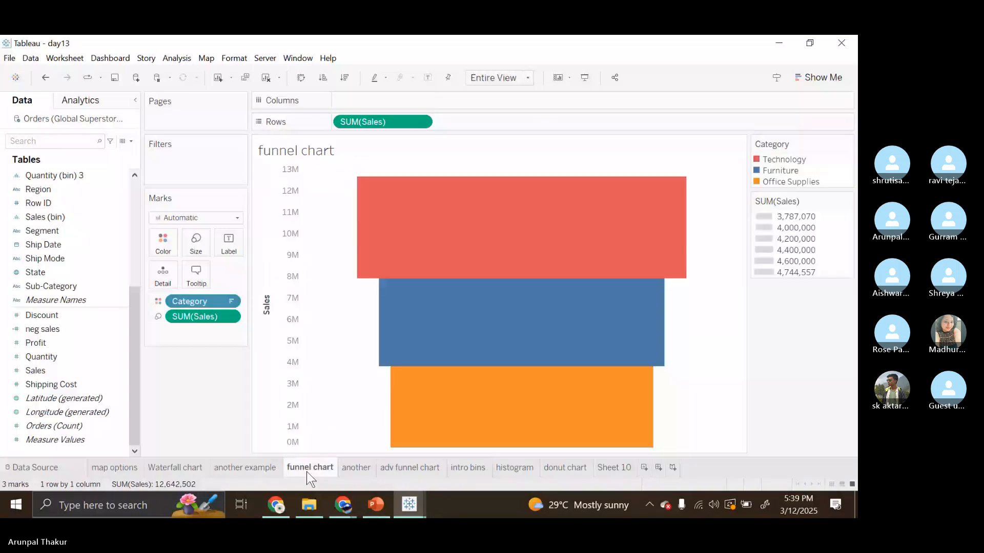
key(alt+Tab)
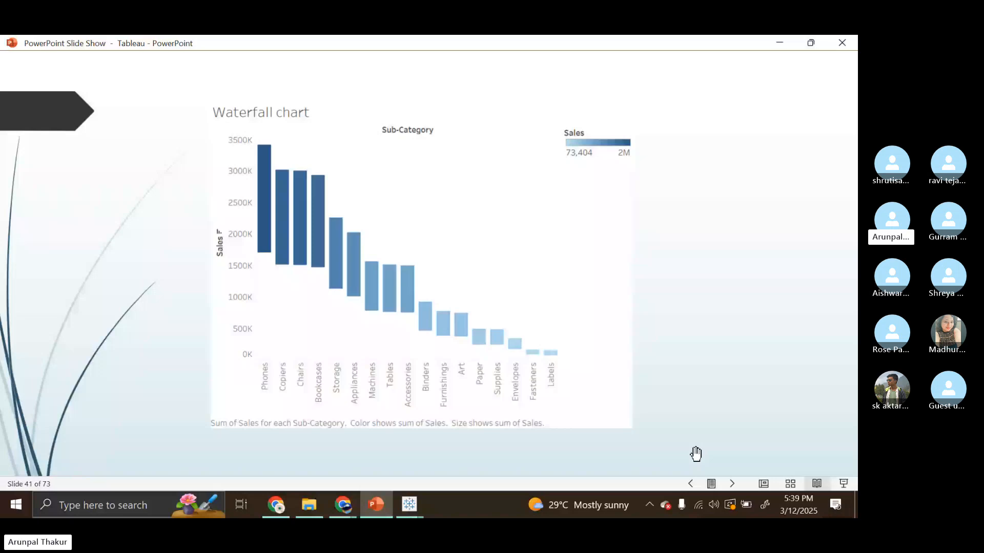
click(696, 454)
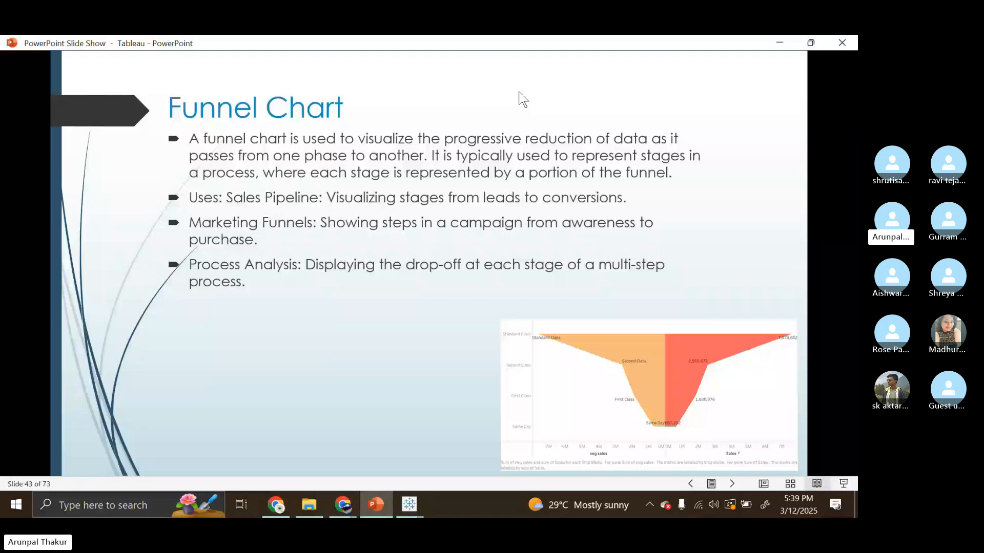
scroll(472, 133, up, 3)
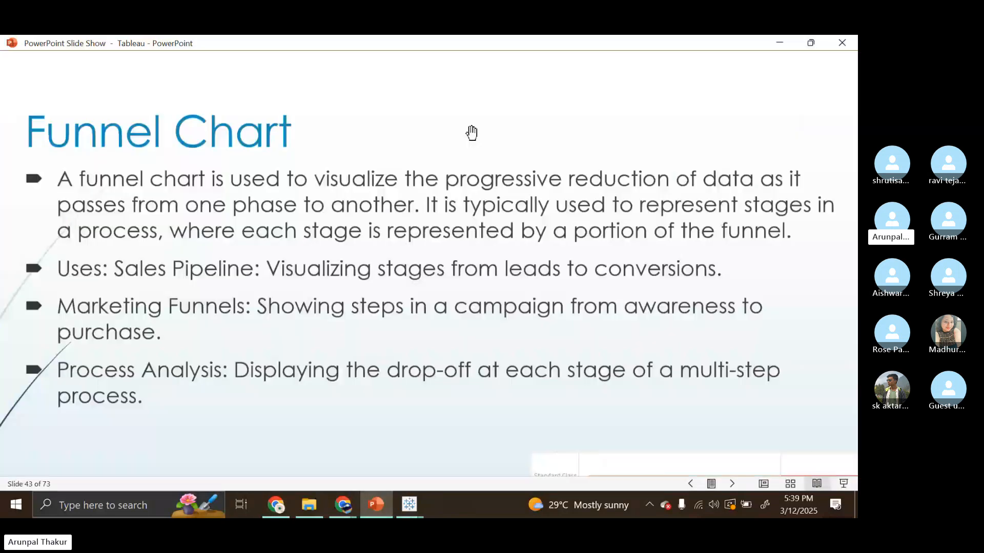
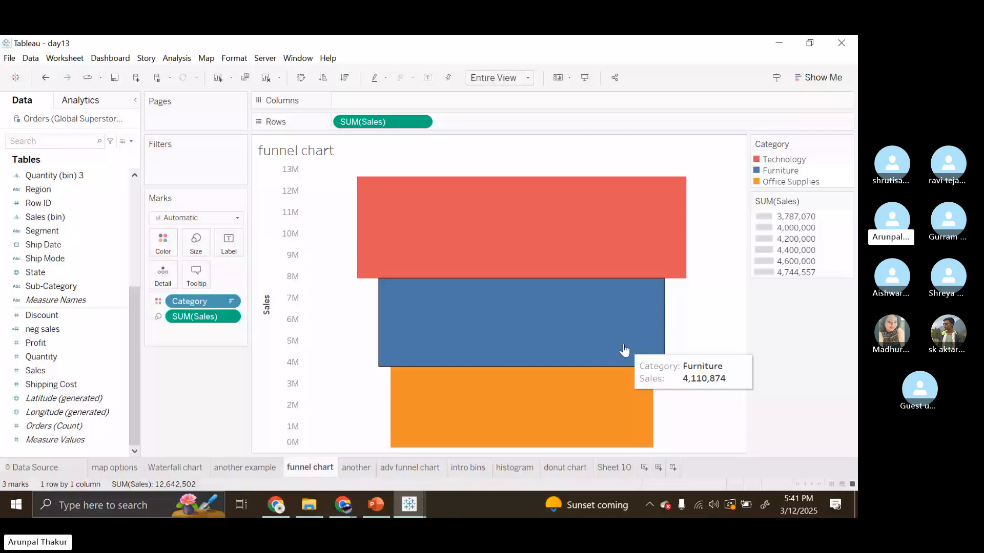
View the Market funnel on the "another" sheet and return to the "funnel chart" sheet
click(358, 467)
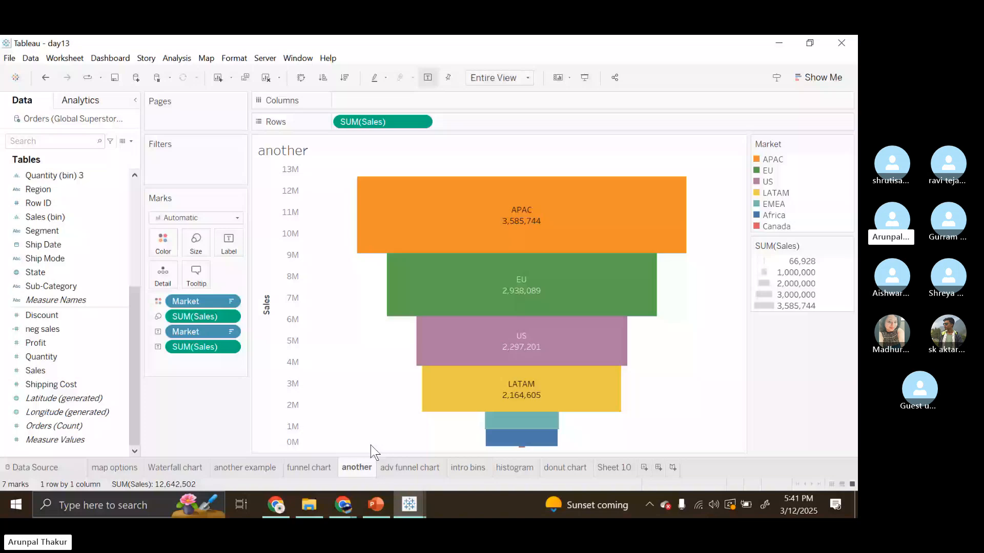
mouse_move(625, 411)
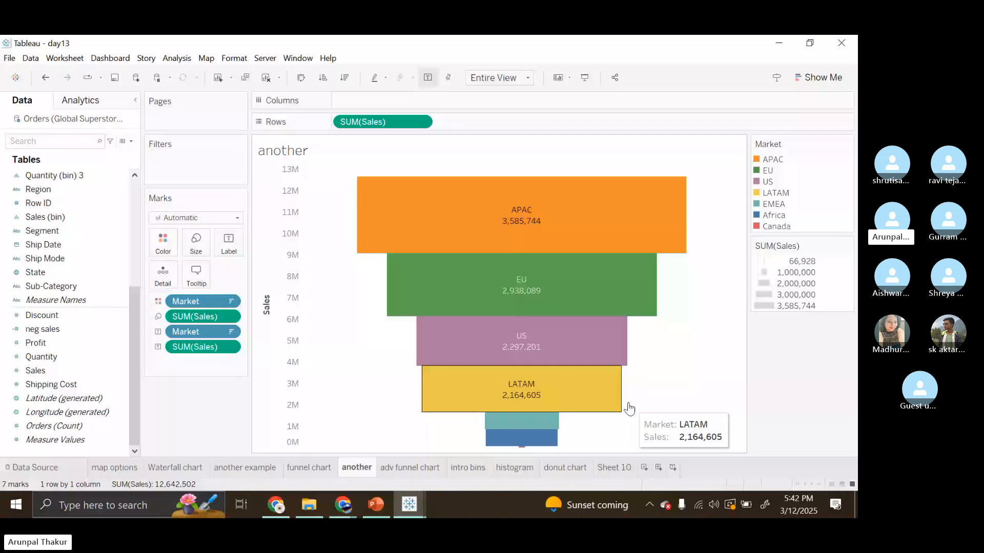
key(ctrl+Page_Up)
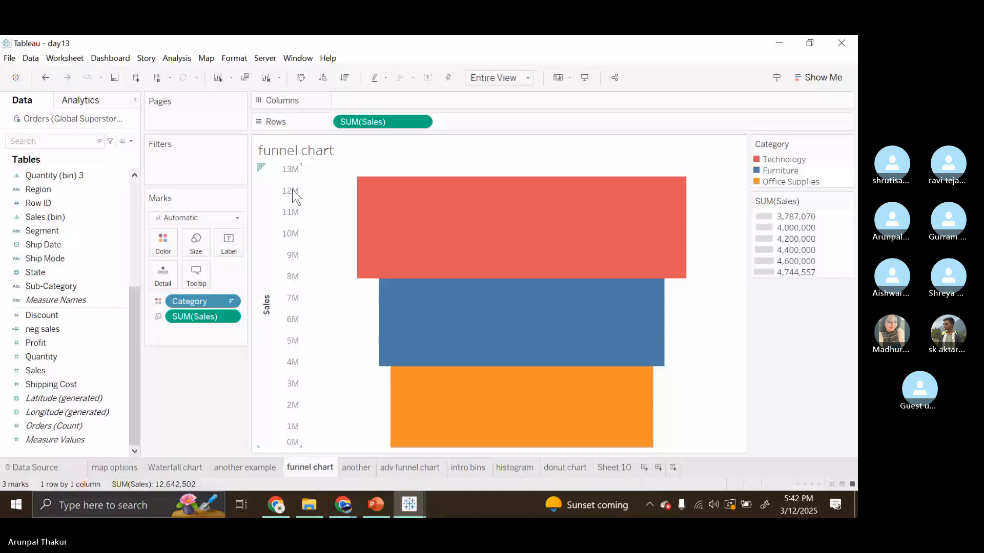
Clear the "funnel chart" sheet and build a stacked Sales bar colored by Category, sorted in descending order
click(265, 78)
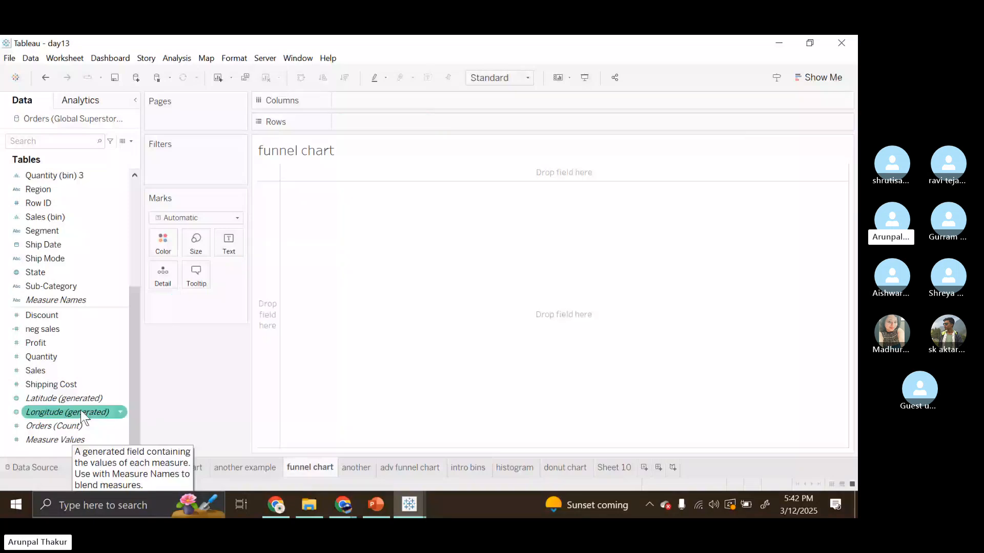
drag(35, 371, 383, 122)
scroll(55, 307, up, 5)
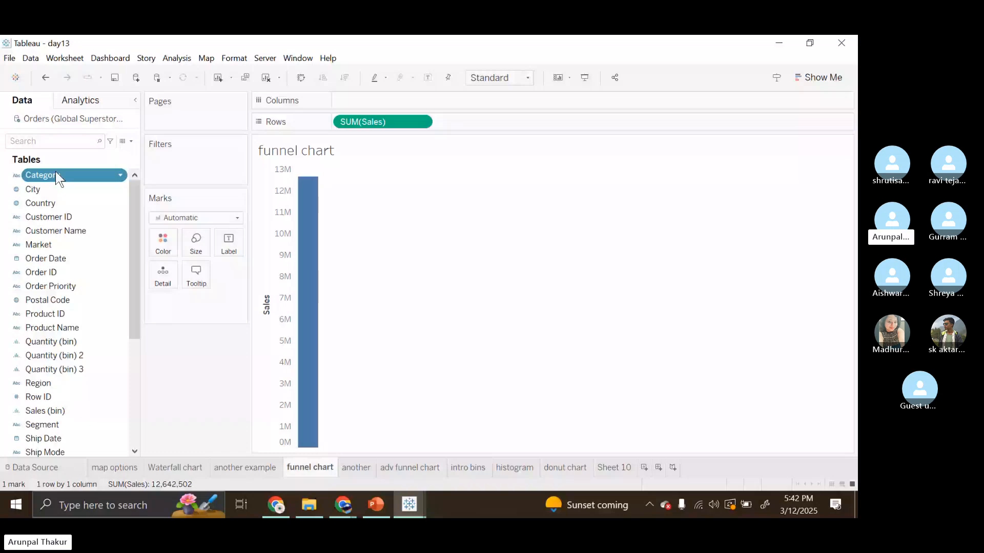
drag(55, 174, 163, 243)
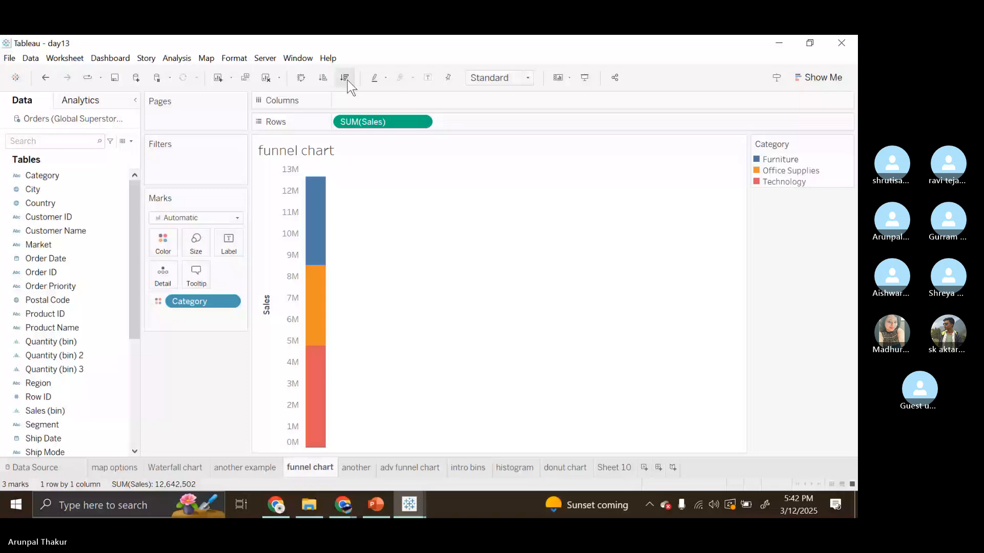
click(345, 79)
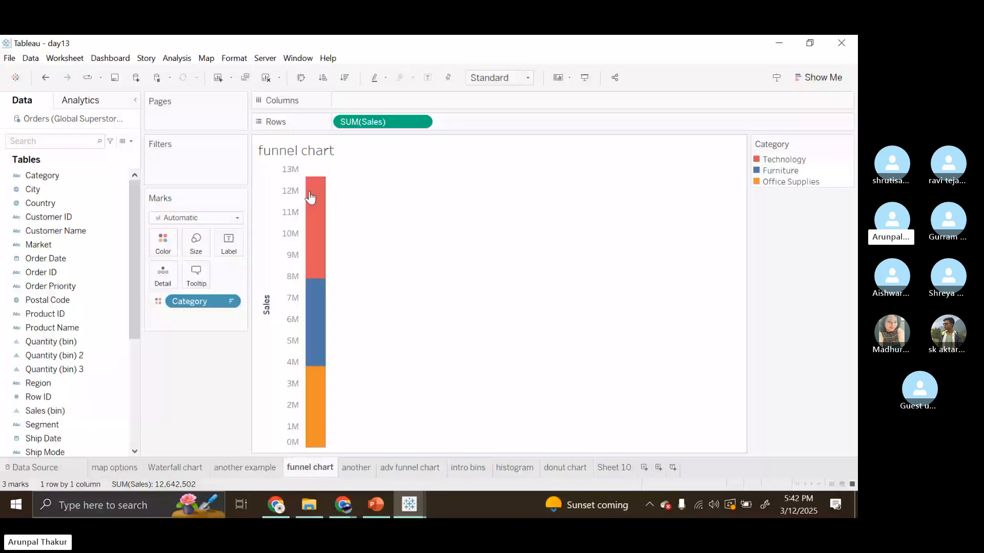
Fit the stacked bar to Entire View and size its Category segments by Sales to form a funnel
scroll(82, 361, down, 4)
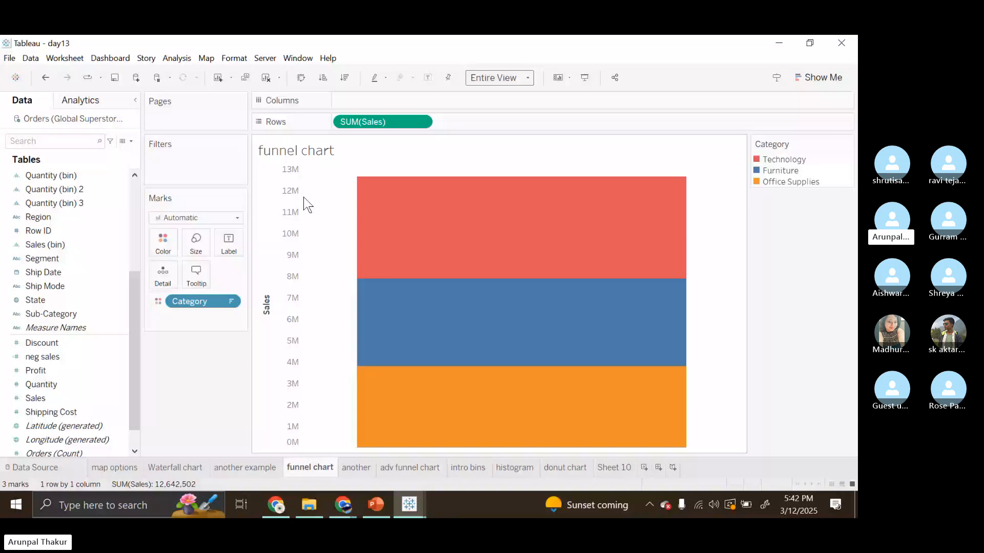
mouse_move(480, 371)
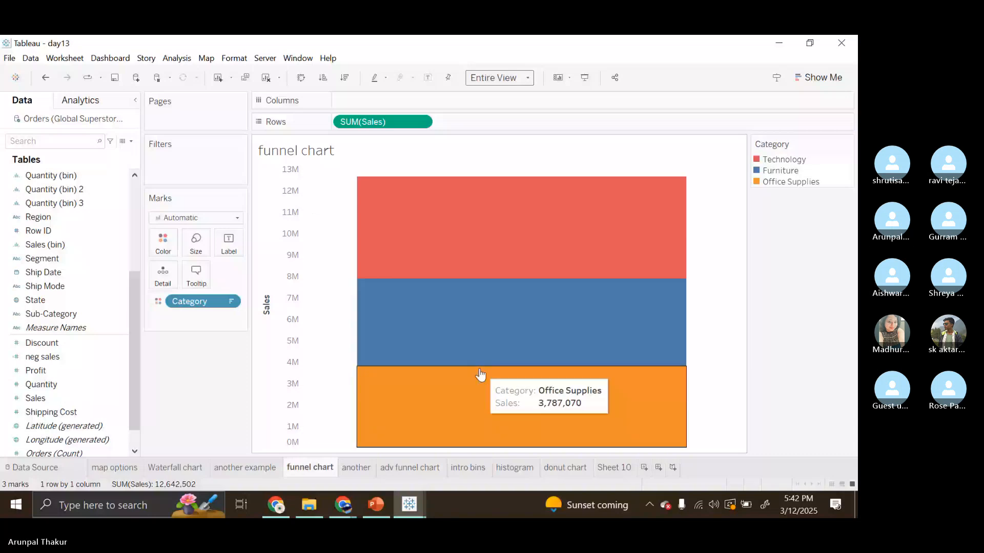
drag(369, 121, 199, 246)
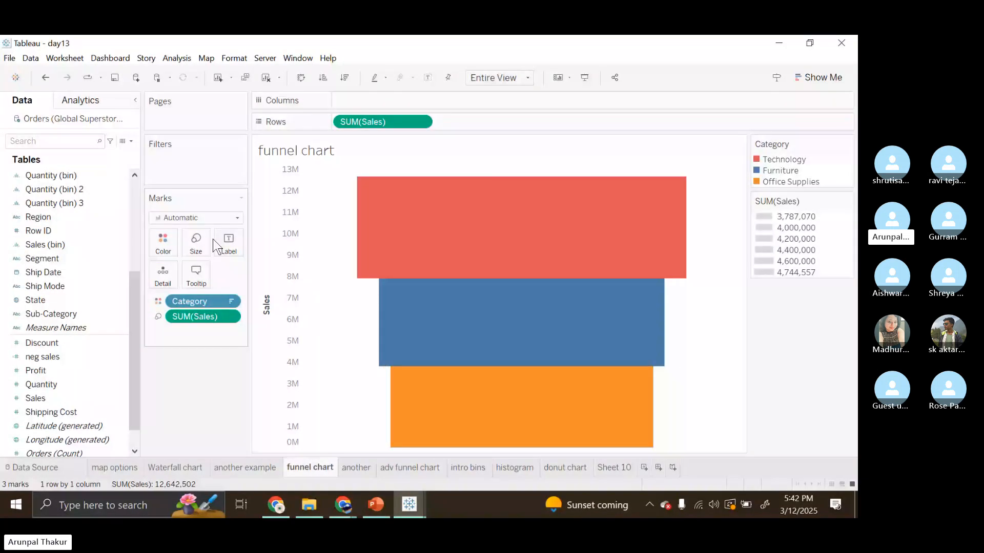
mouse_move(464, 263)
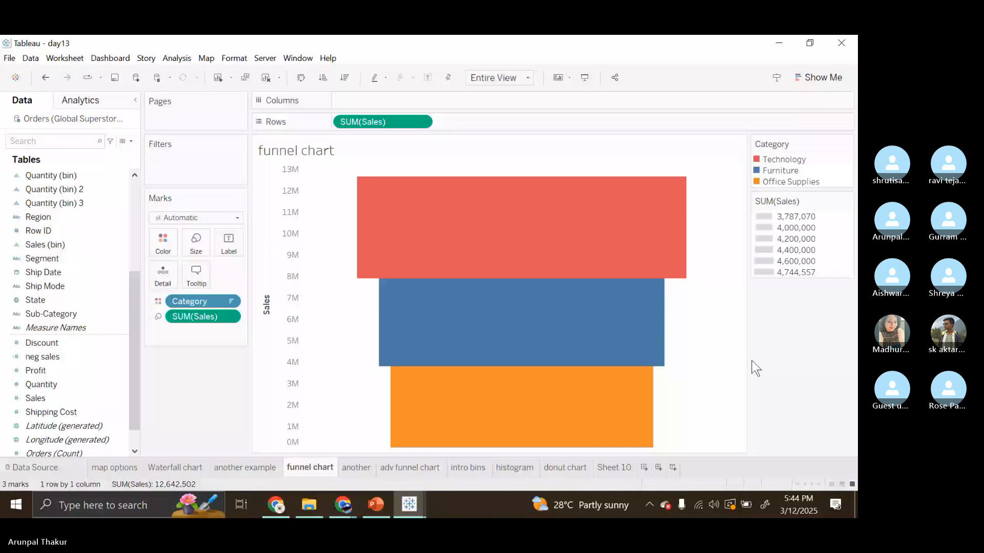
Examine the Market funnel on the "another" sheet and the neg sales and Sales halves on the "adv funnel chart" sheet
click(357, 468)
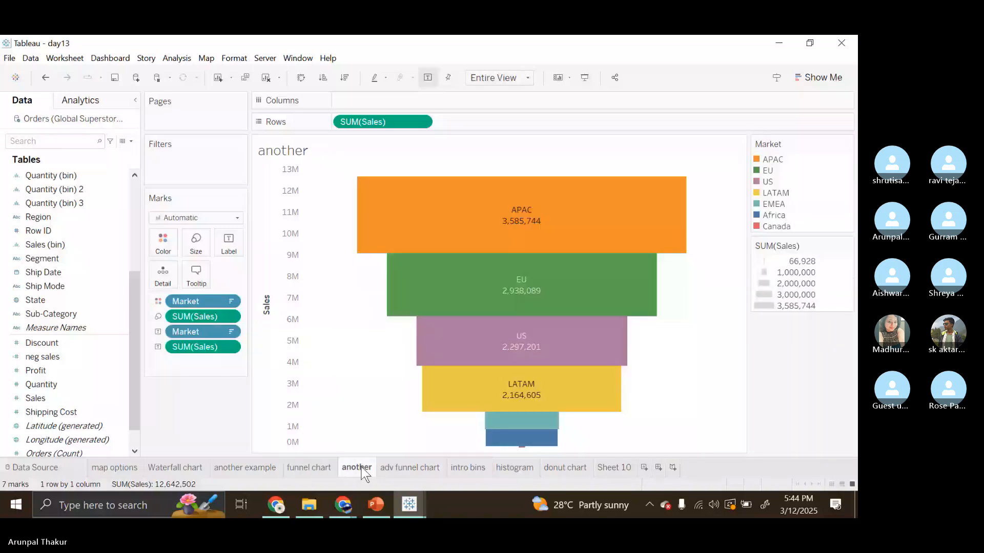
mouse_move(334, 329)
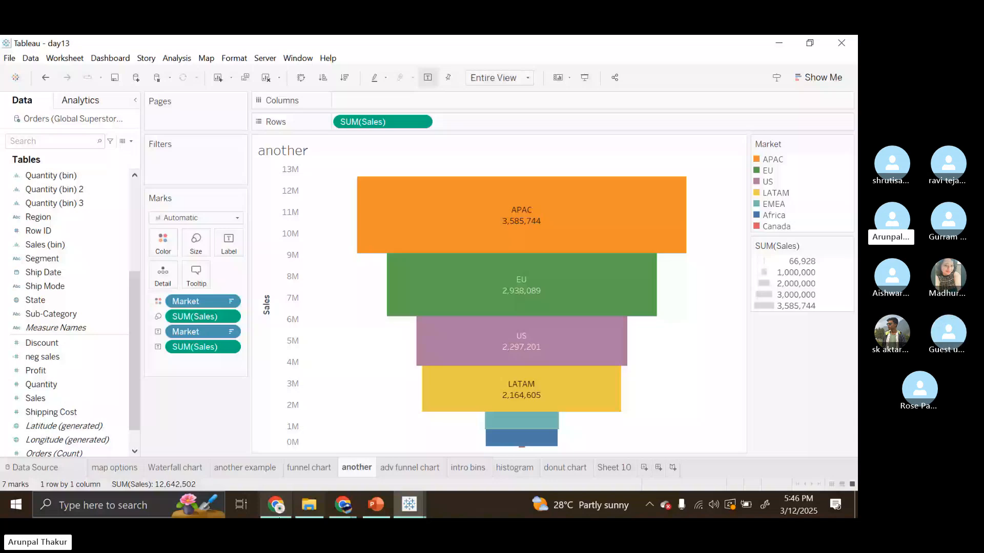
click(410, 467)
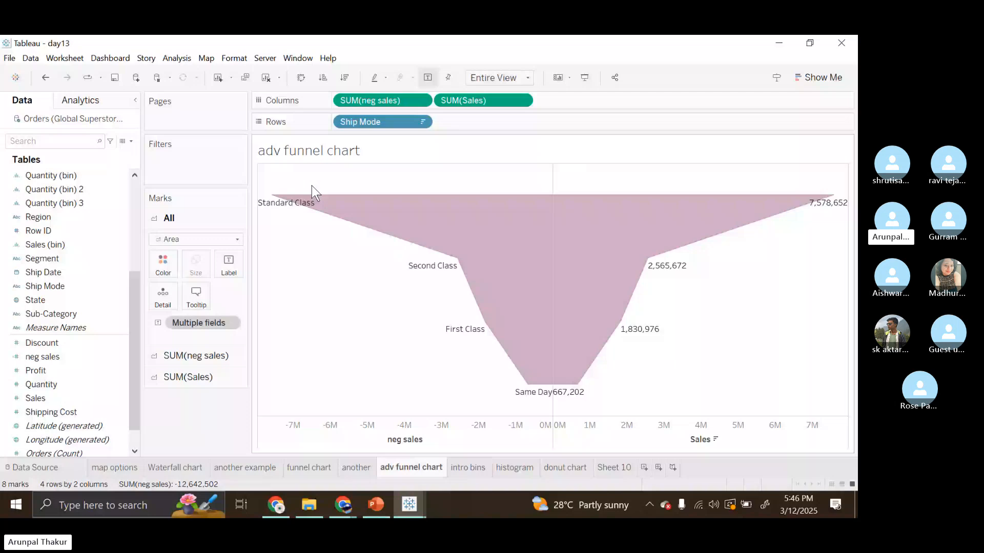
mouse_move(512, 249)
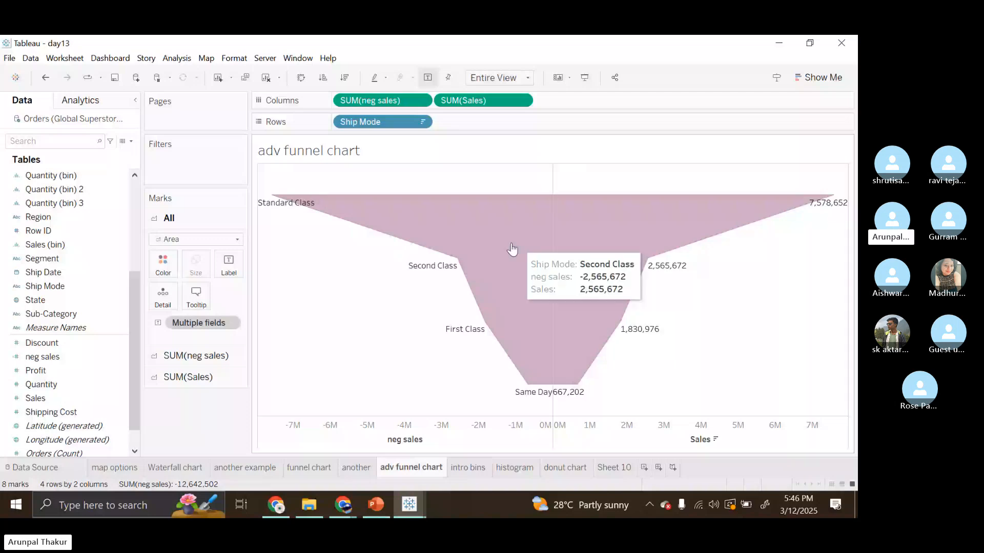
click(497, 236)
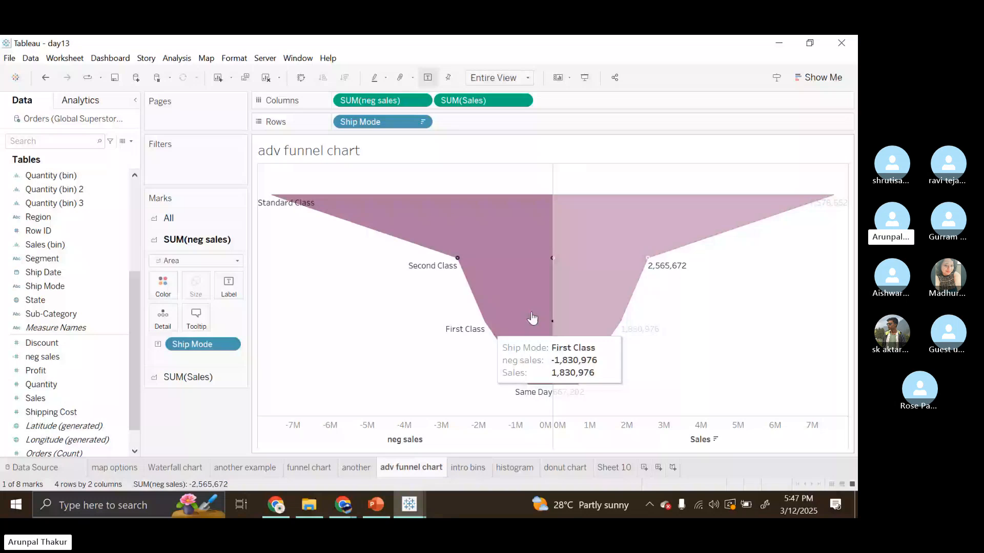
click(519, 277)
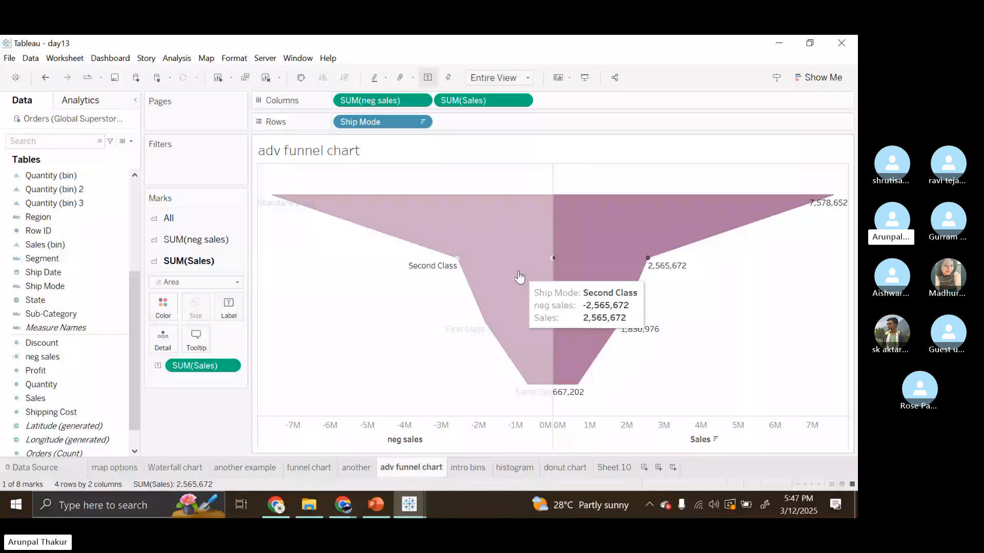
click(519, 277)
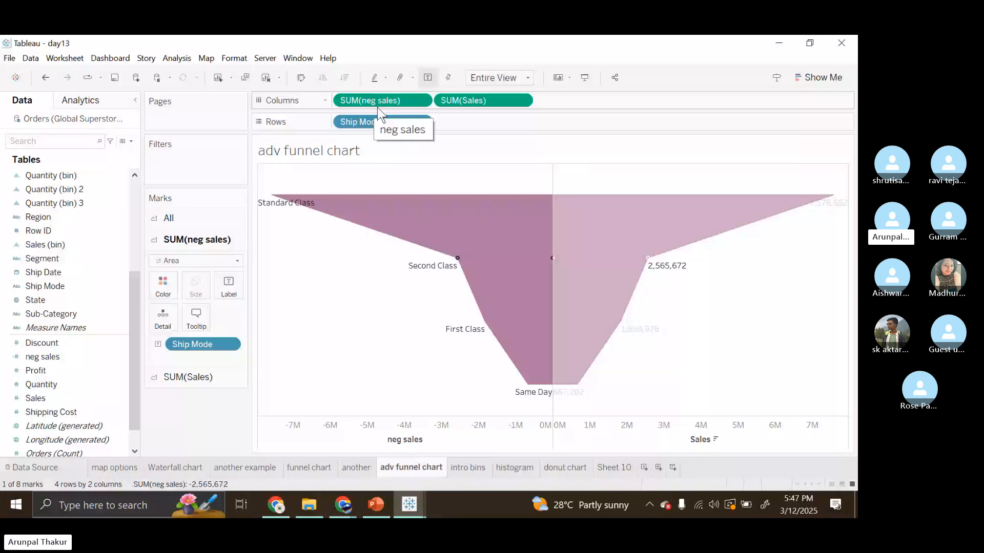
click(695, 306)
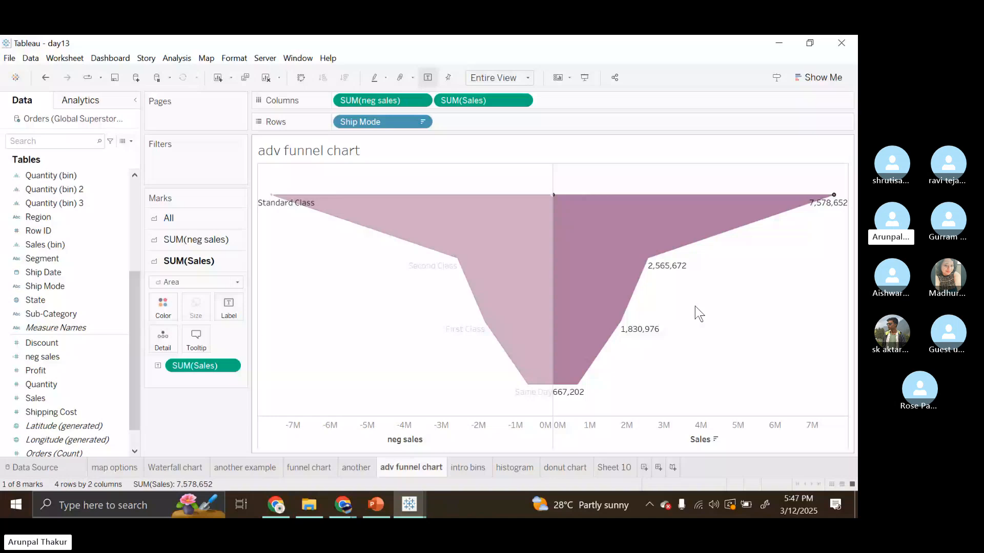
click(695, 308)
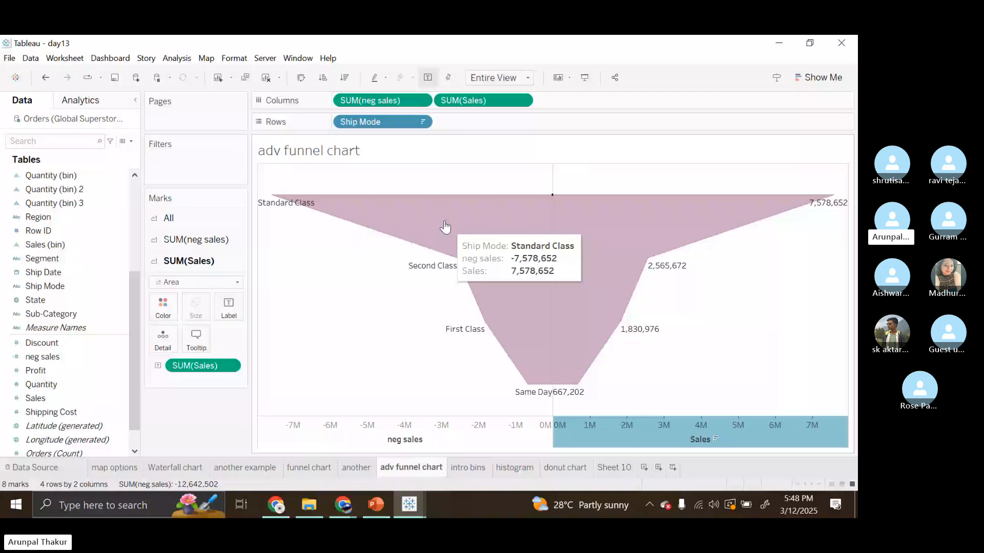
Clear the "adv funnel chart" sheet and chart Sales by Ship Mode as horizontal bars, sorted in descending order
key(ctrl+z)
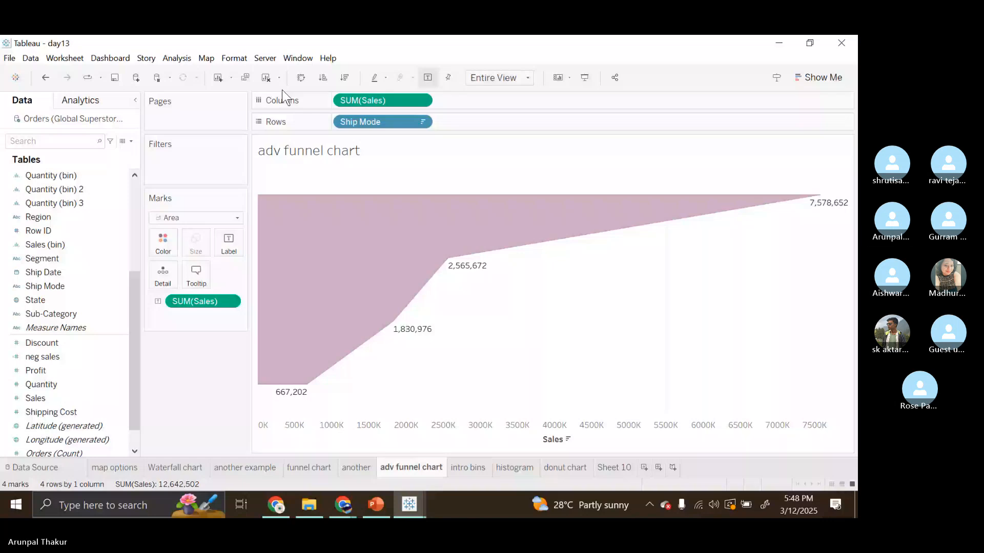
click(266, 77)
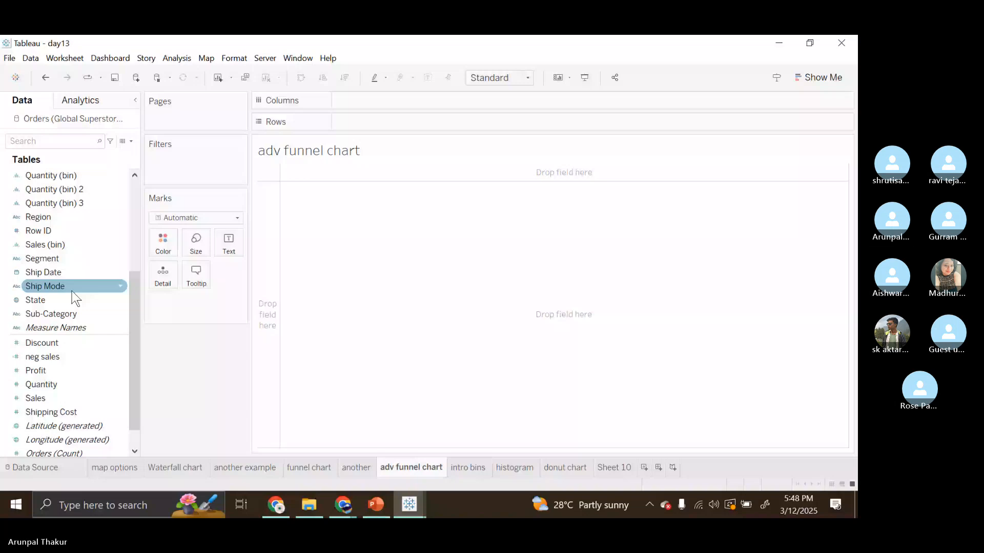
double_click(72, 290)
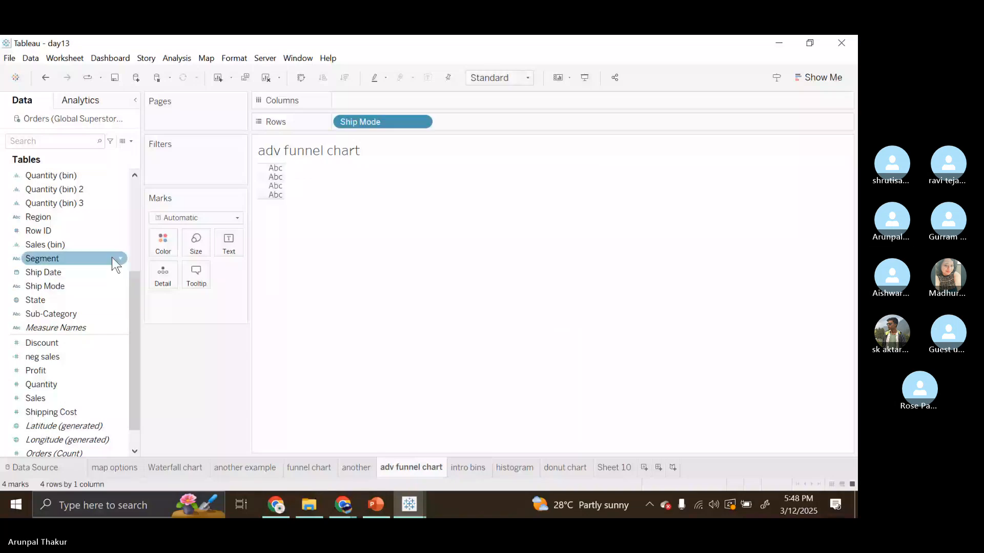
scroll(112, 257, down, 2)
drag(36, 370, 383, 111)
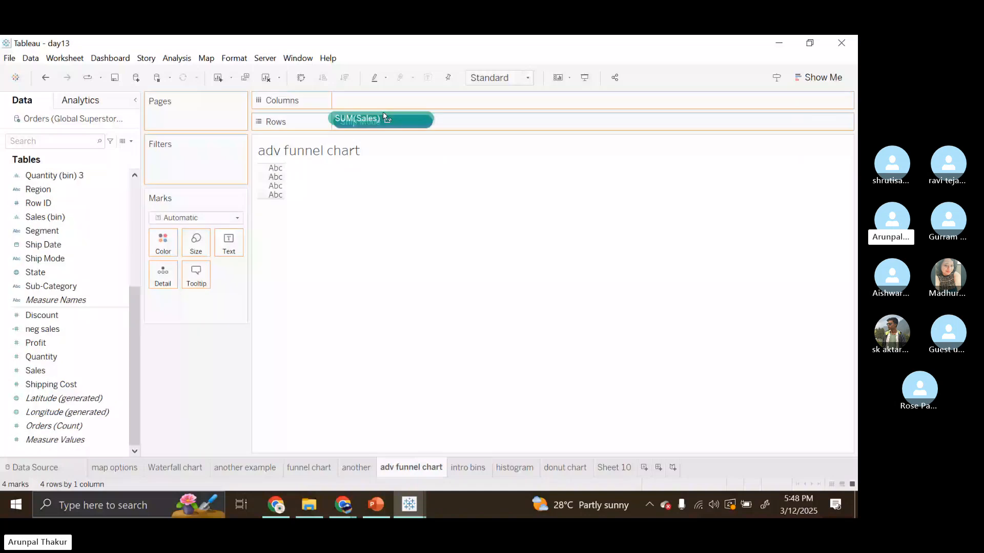
drag(383, 111, 383, 106)
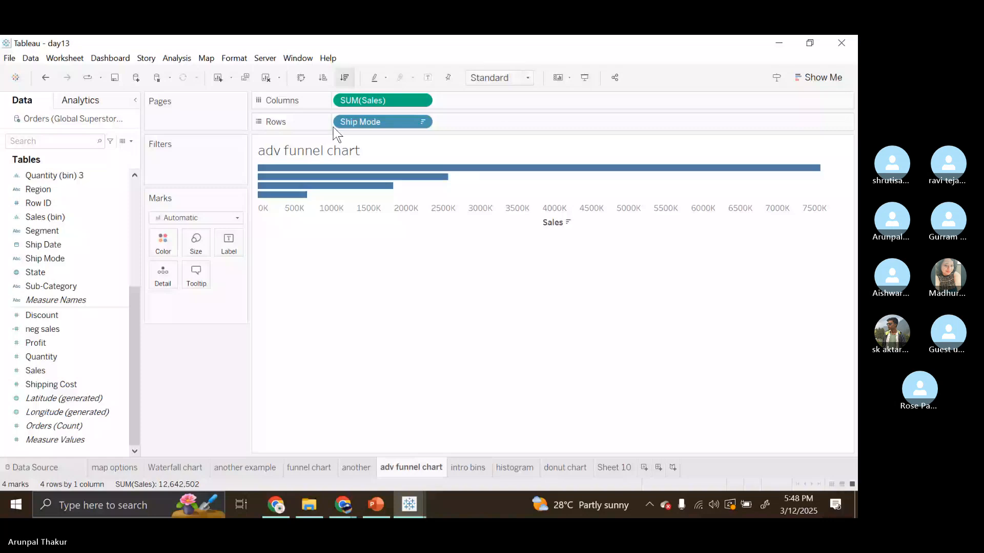
Fit the Ship Mode chart to Entire View and change its mark type to Area
click(500, 78)
click(502, 132)
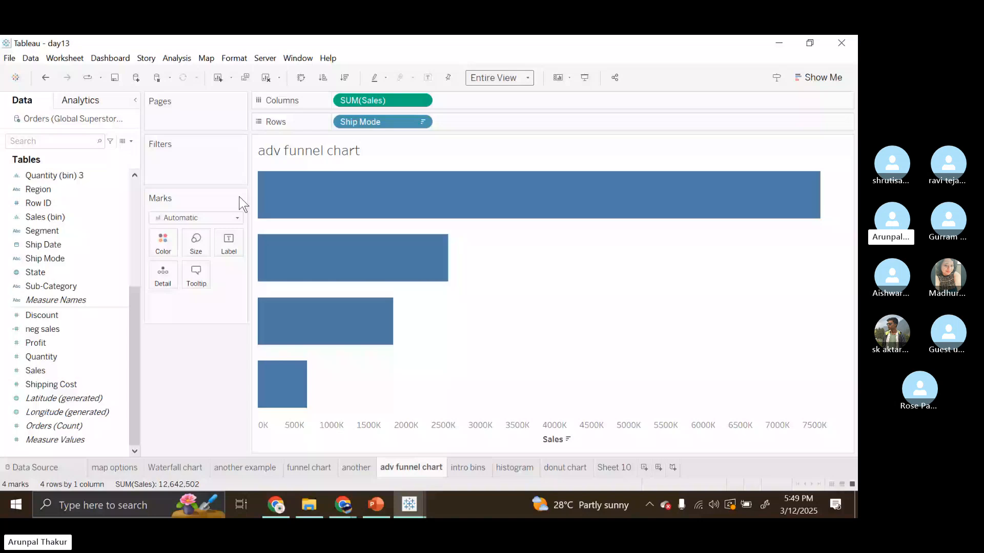
click(197, 219)
click(172, 272)
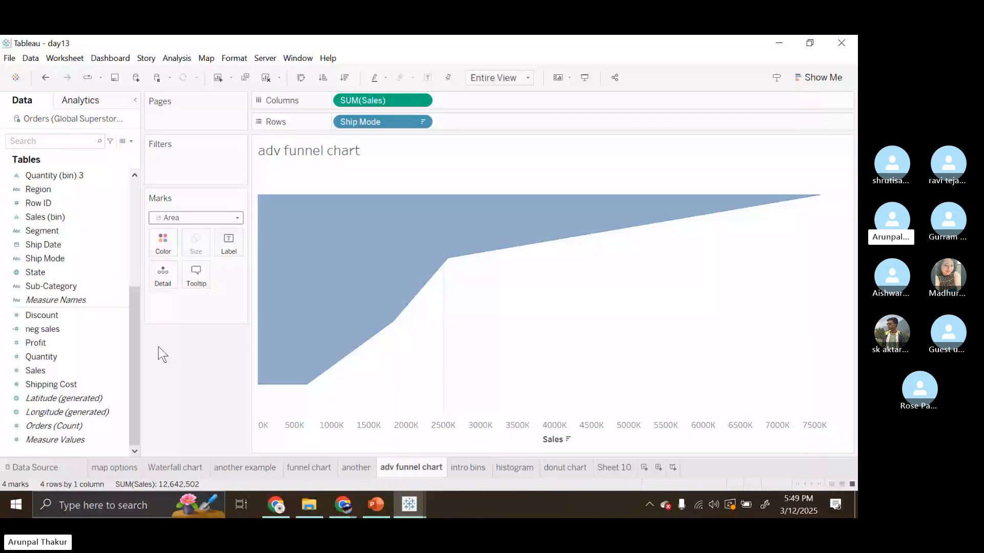
Review the formula of the neg sales calculated field and close it without changes
right_click(121, 329)
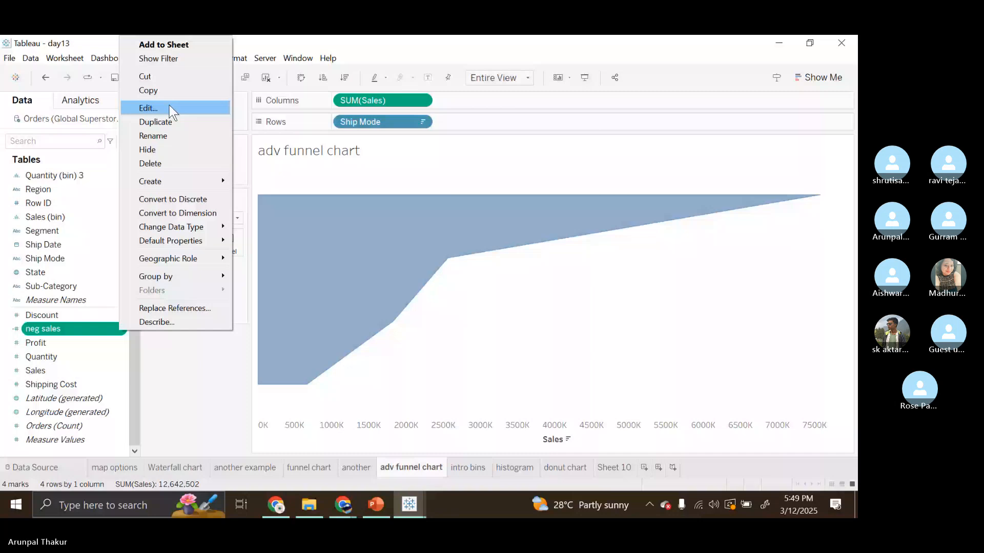
click(172, 111)
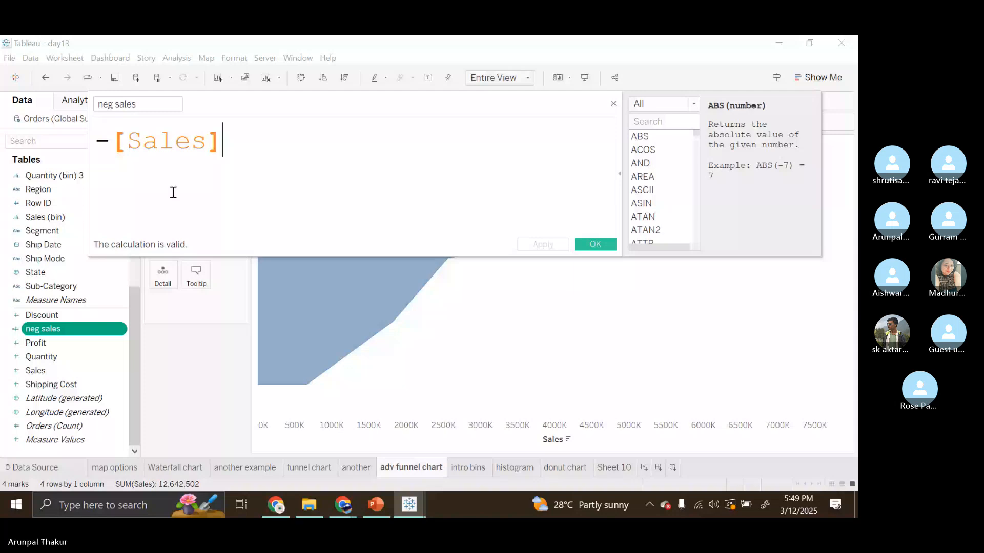
click(353, 177)
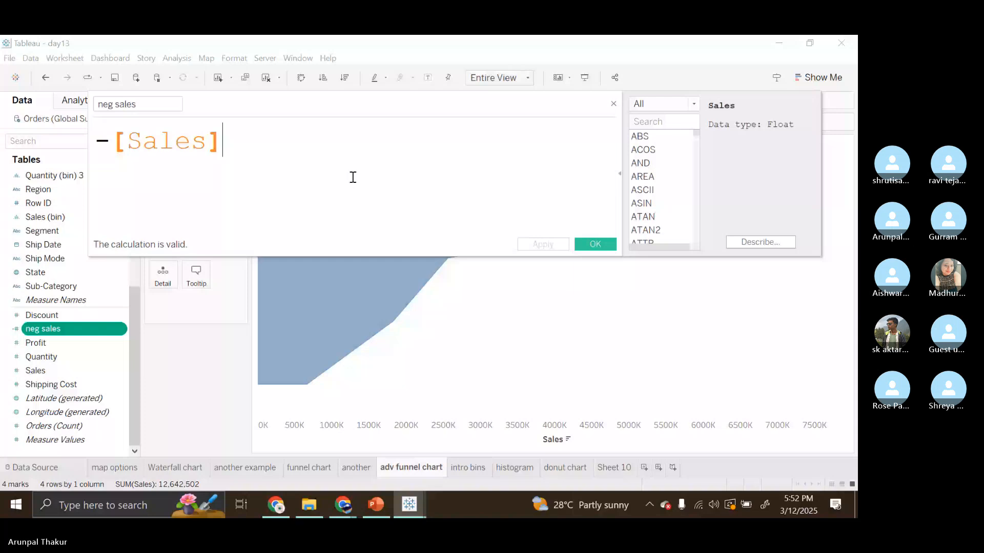
key(Escape)
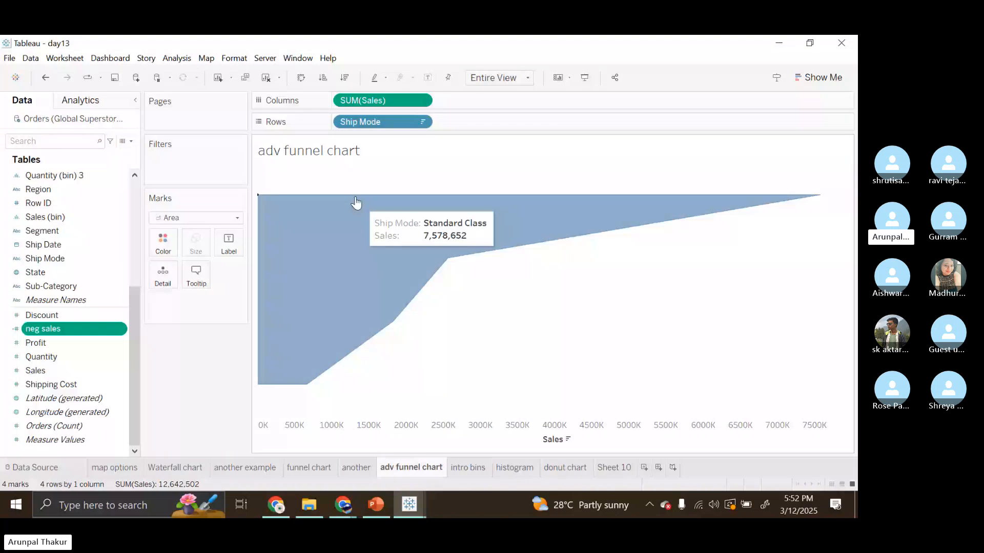
Add neg sales to the chart's columns and place it ahead of Sales to form a mirrored funnel
drag(43, 329, 338, 100)
drag(369, 100, 589, 97)
drag(485, 101, 406, 112)
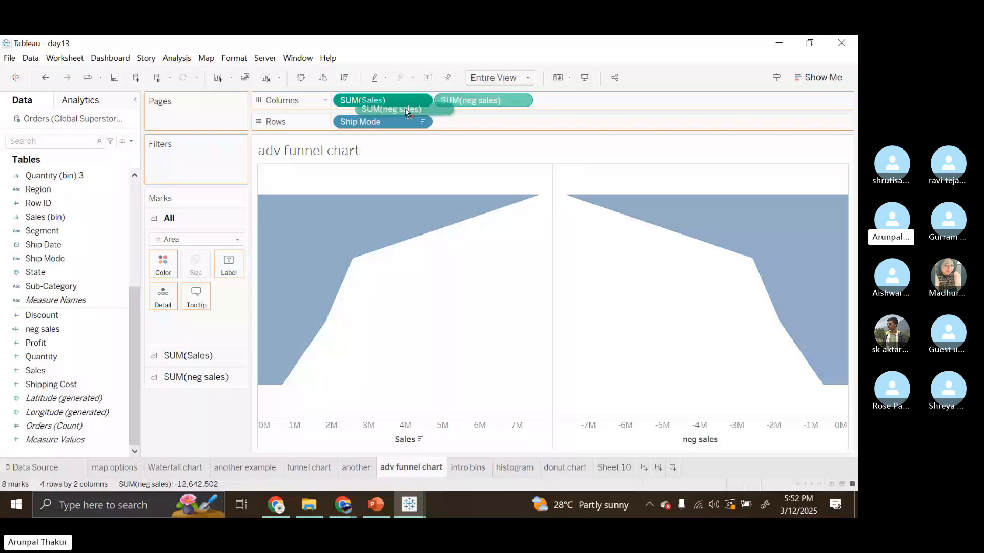
drag(406, 111, 406, 111)
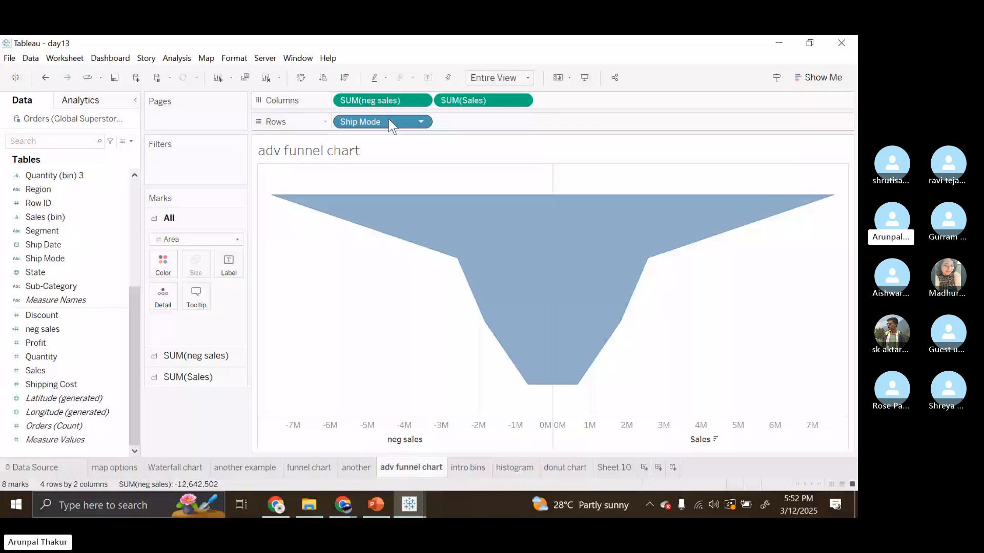
Color the neg sales half of the funnel orange
click(196, 356)
click(162, 285)
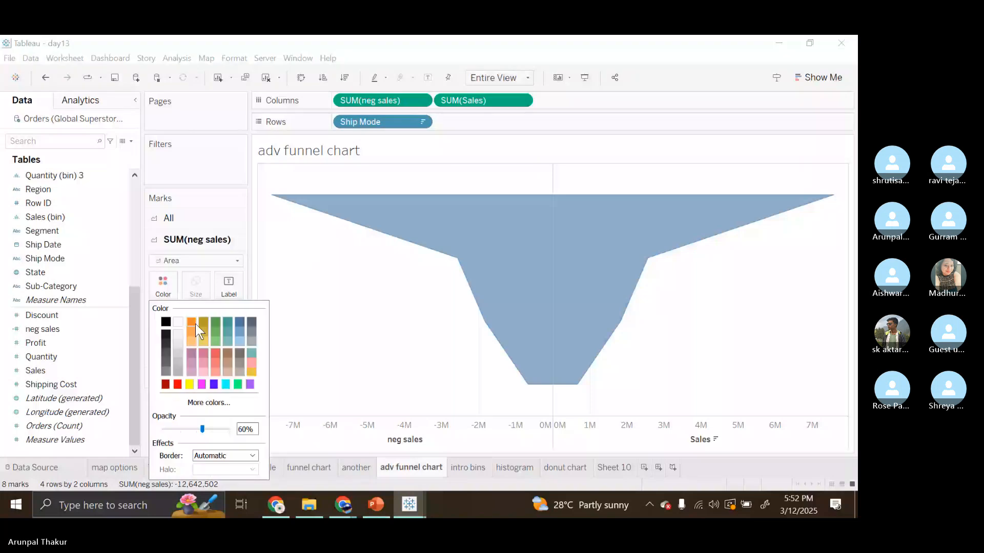
click(195, 323)
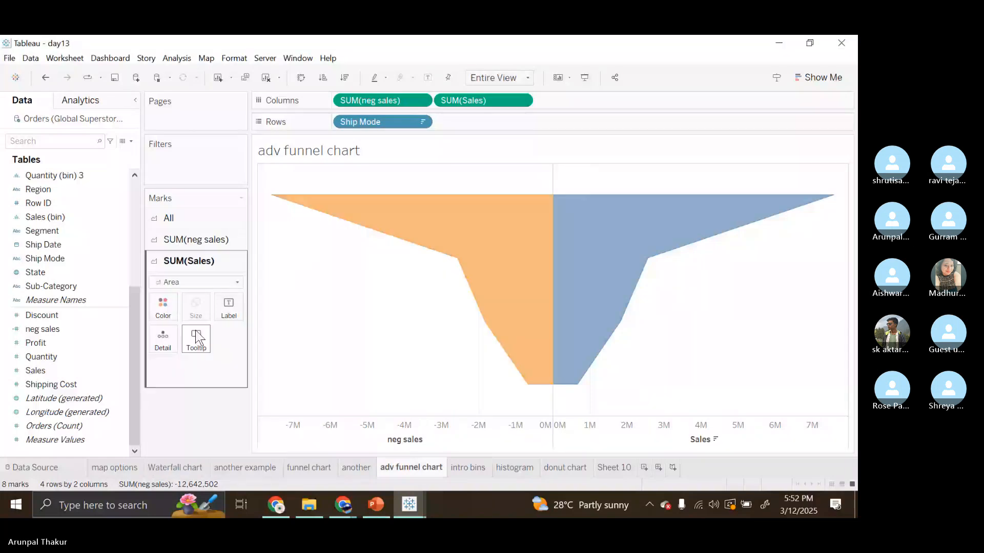
Color the Sales half of the funnel teal and label it with the Sales values
click(165, 308)
click(215, 312)
click(216, 312)
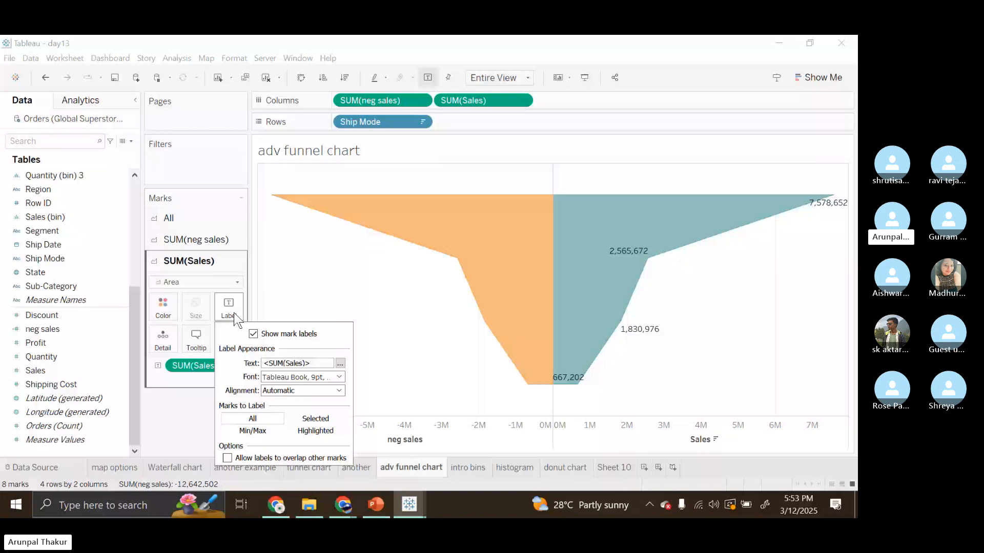
Label the neg sales half of the funnel with the Ship Mode names
click(214, 233)
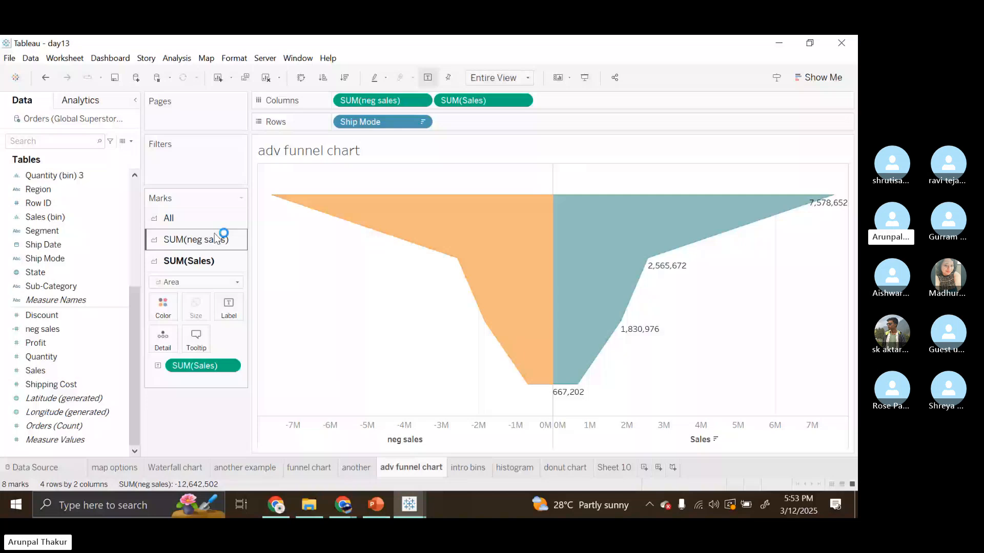
drag(45, 258, 180, 294)
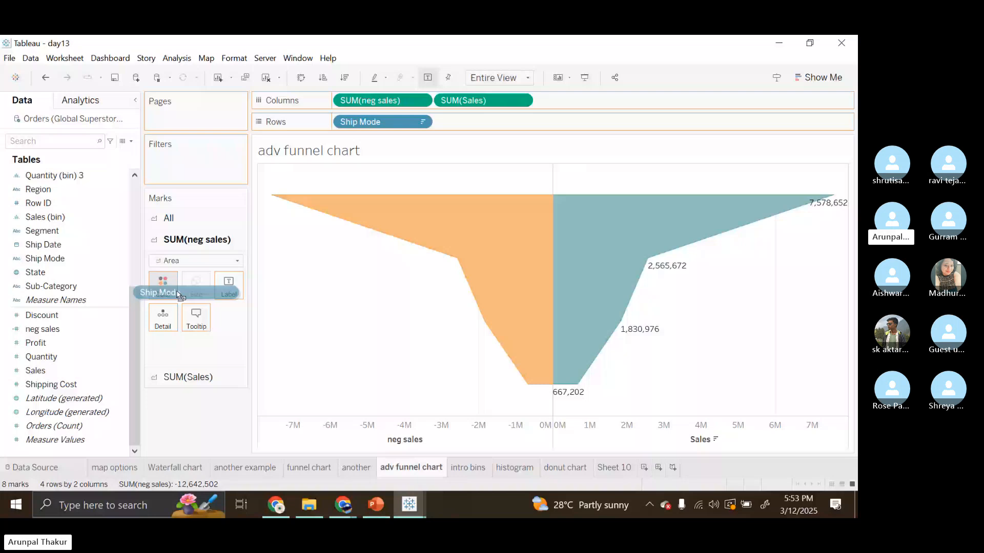
drag(179, 294, 228, 290)
click(229, 286)
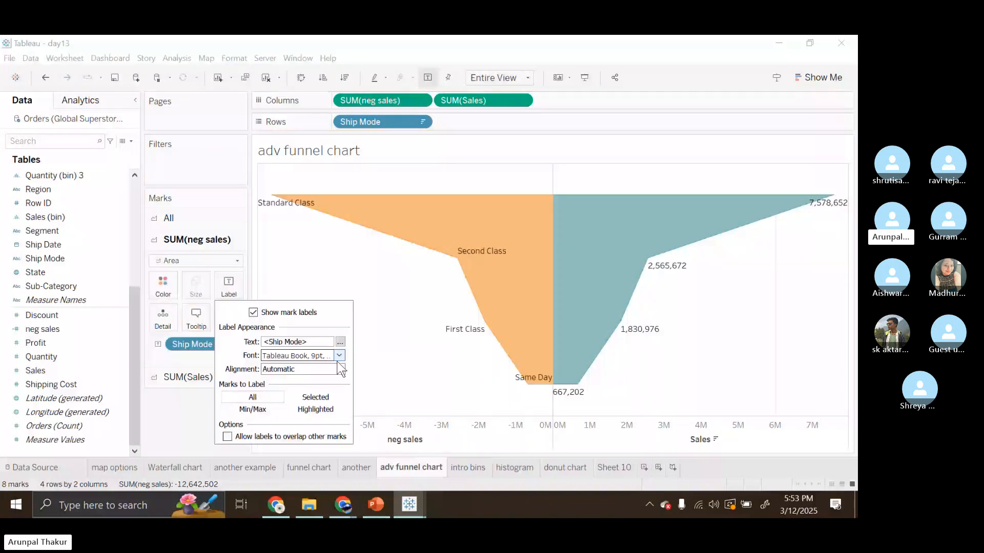
click(451, 385)
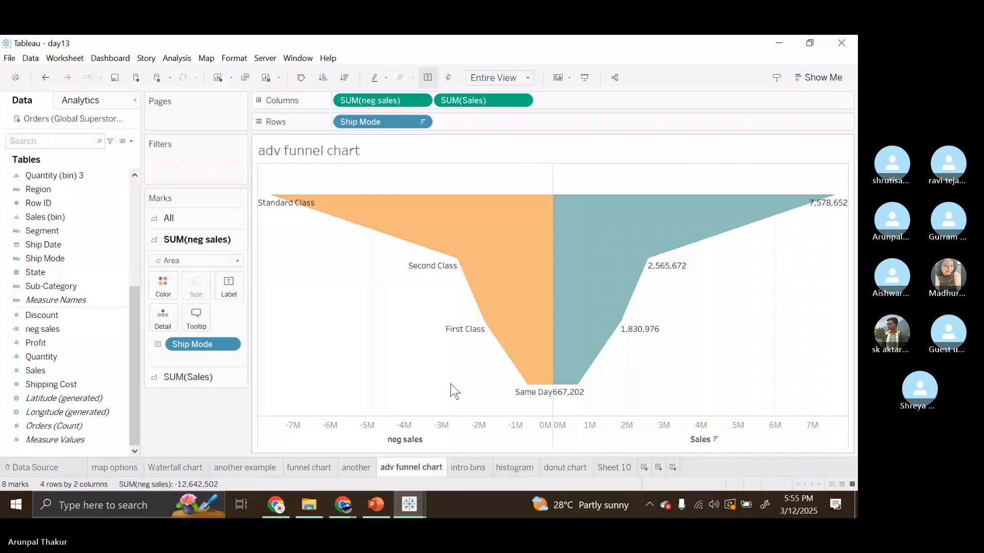
Open the donut chart worksheet
mouse_move(609, 346)
click(566, 467)
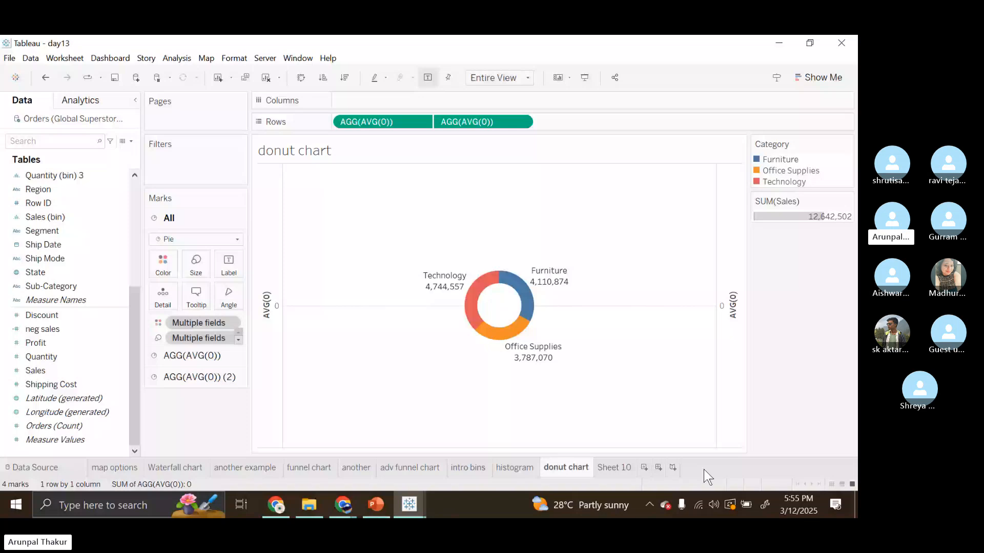
Switch to the Skype call, check its chat messages, close the chat and return to Tableau
click(357, 504)
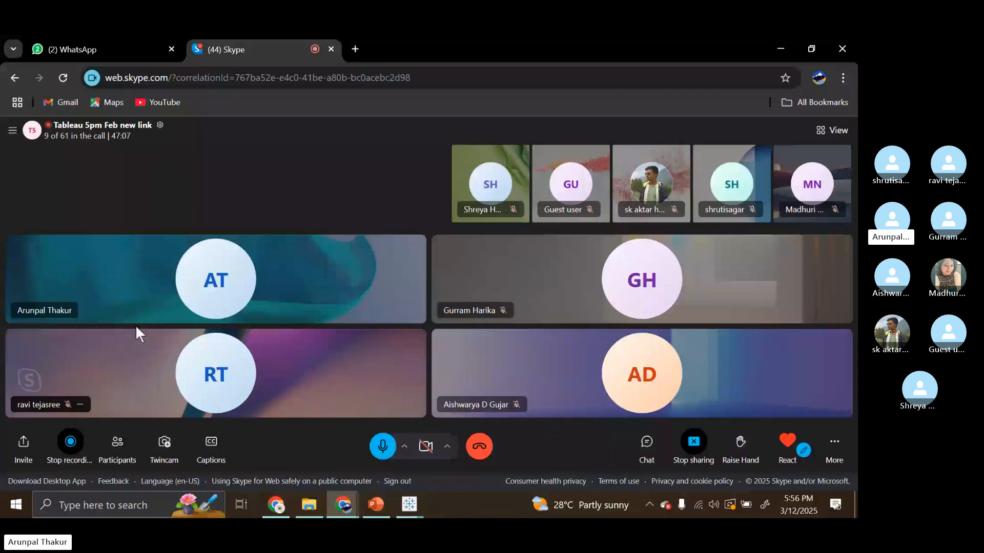
click(647, 446)
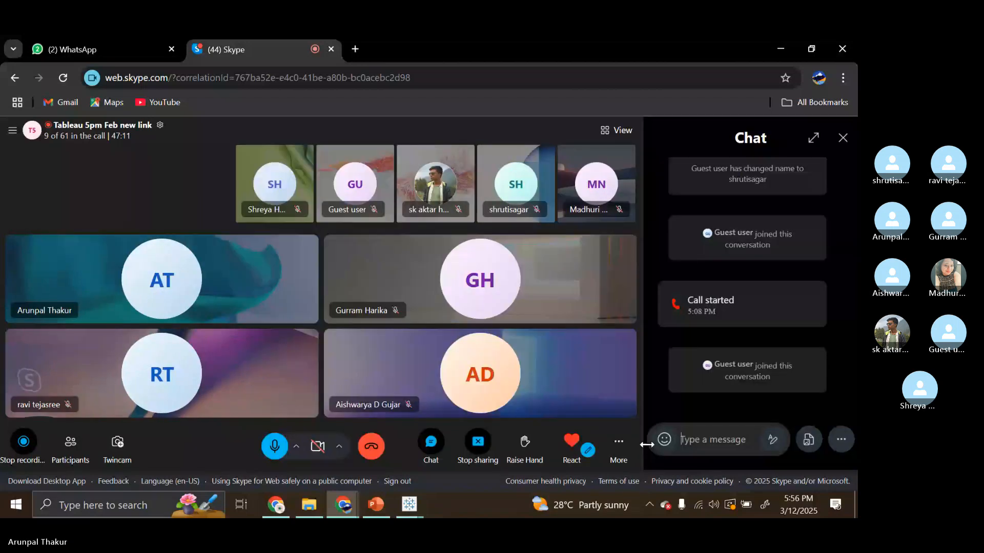
scroll(703, 392, up, 1)
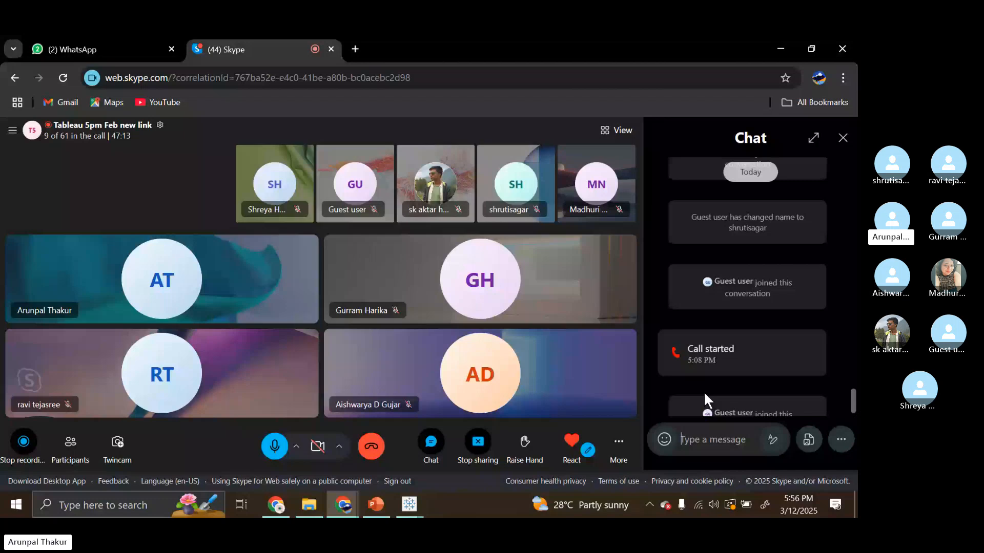
click(431, 446)
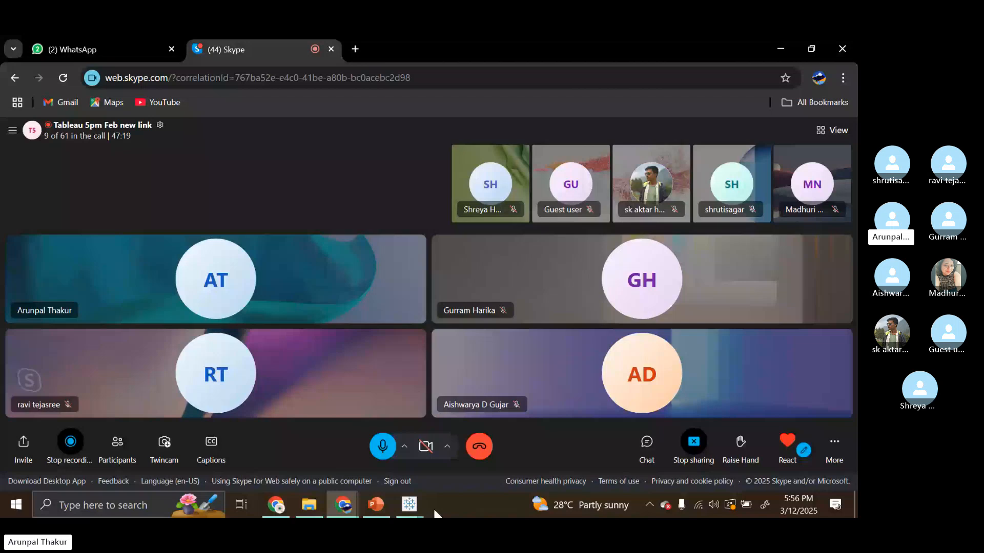
click(409, 505)
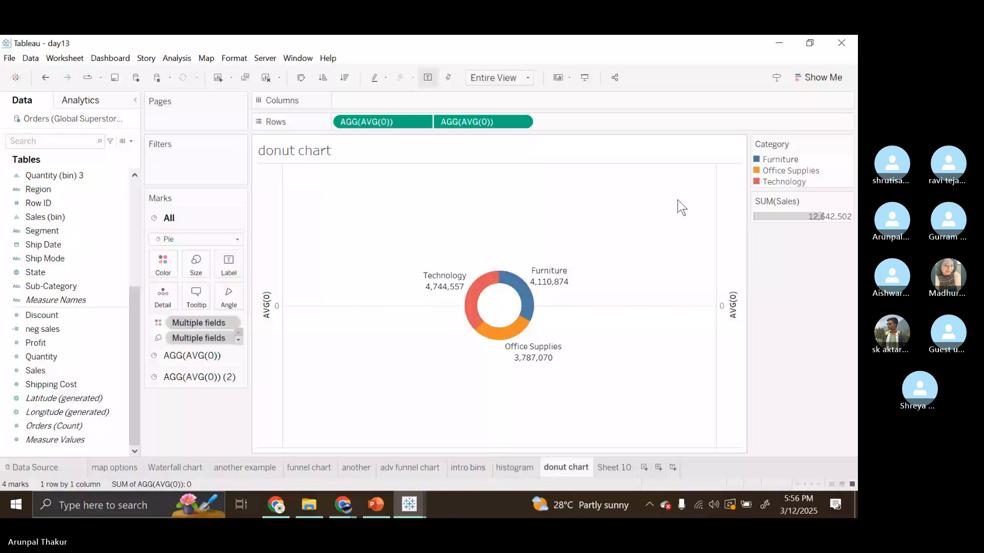
Clear the donut chart worksheet and create a pie chart colored by Category
click(266, 78)
click(82, 386)
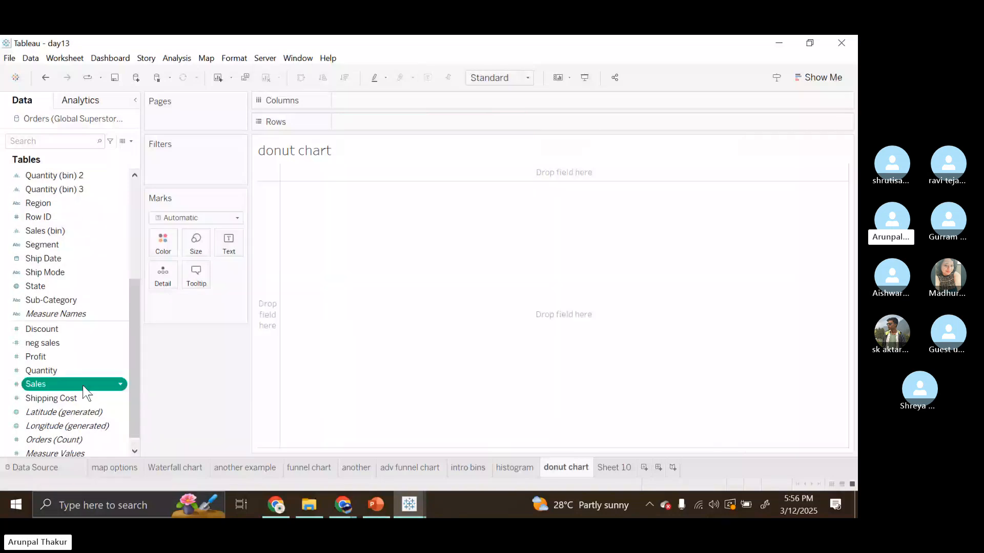
scroll(82, 359, up, 5)
drag(42, 175, 146, 237)
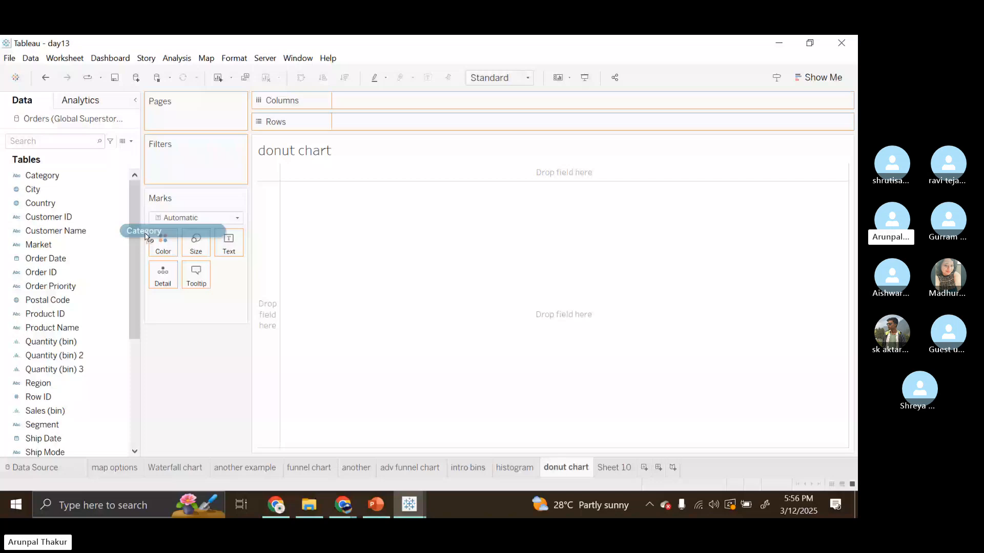
drag(148, 236, 163, 241)
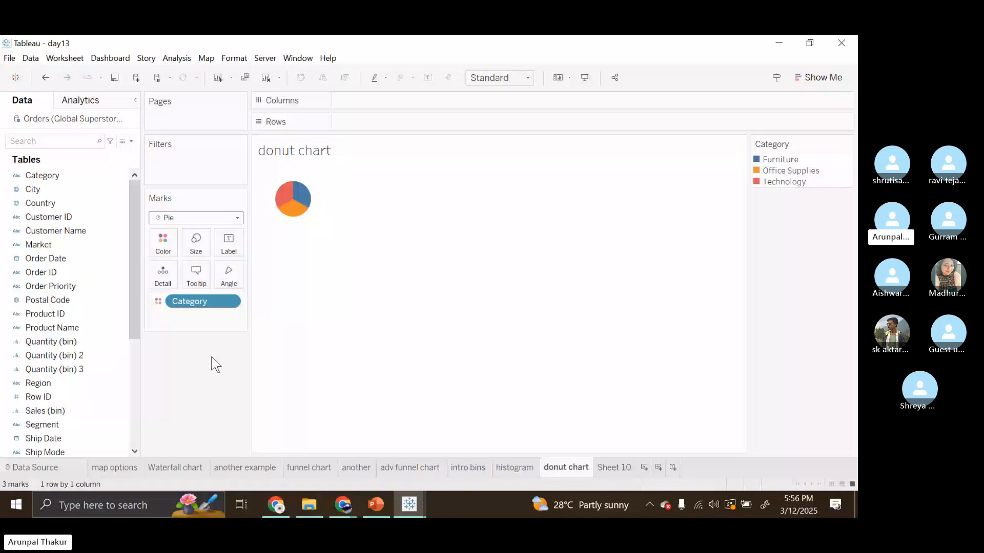
Assign Sales to the Size property of the Category pie chart
click(512, 78)
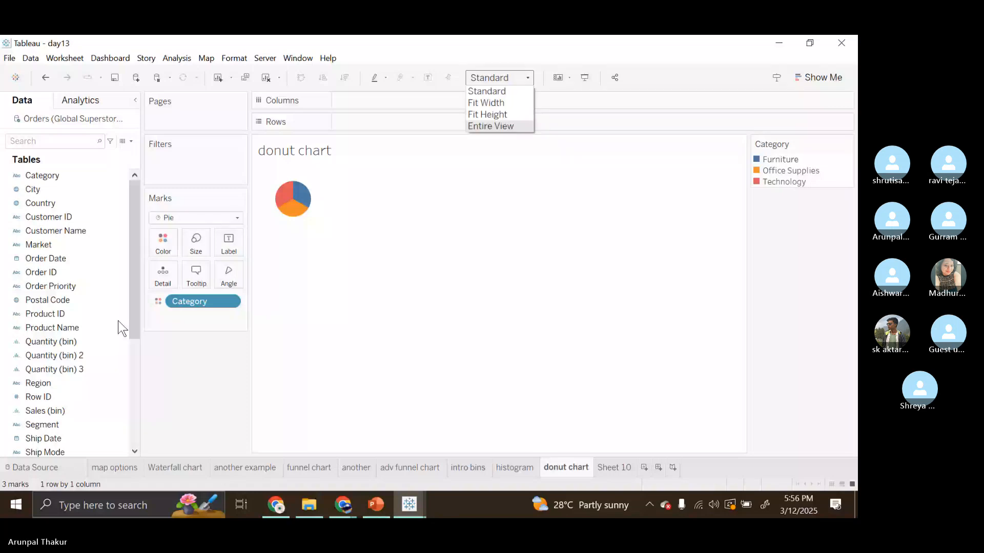
click(60, 397)
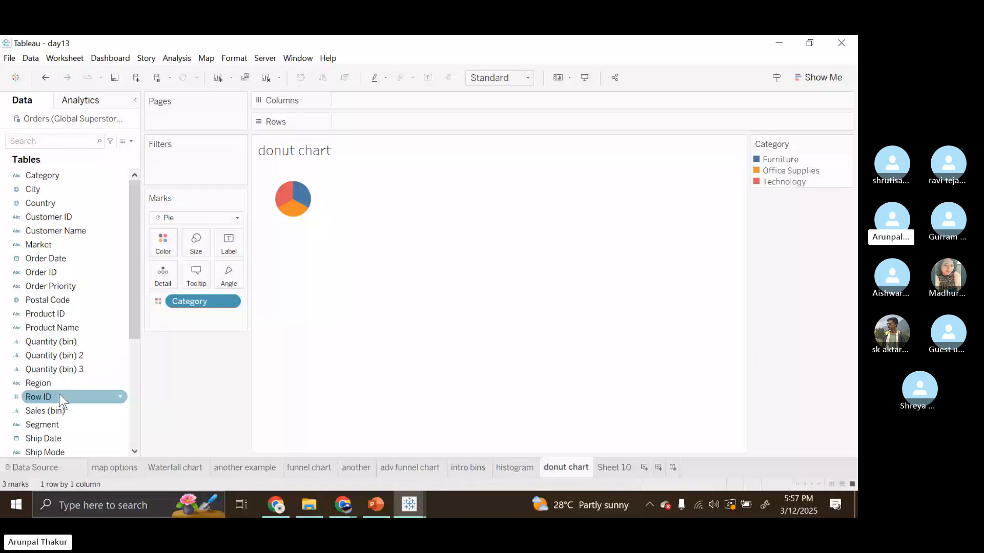
scroll(59, 394, down, 5)
drag(35, 371, 209, 251)
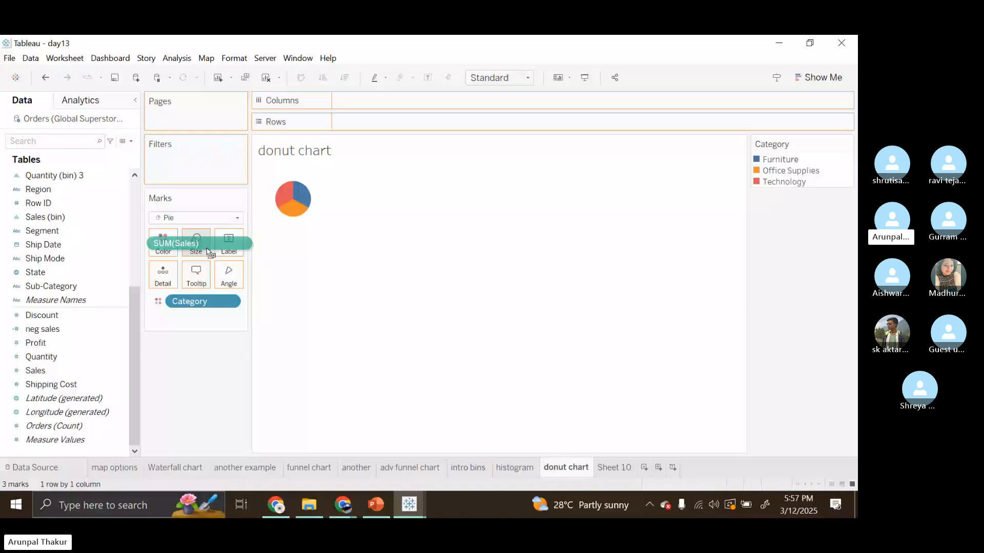
drag(208, 251, 208, 251)
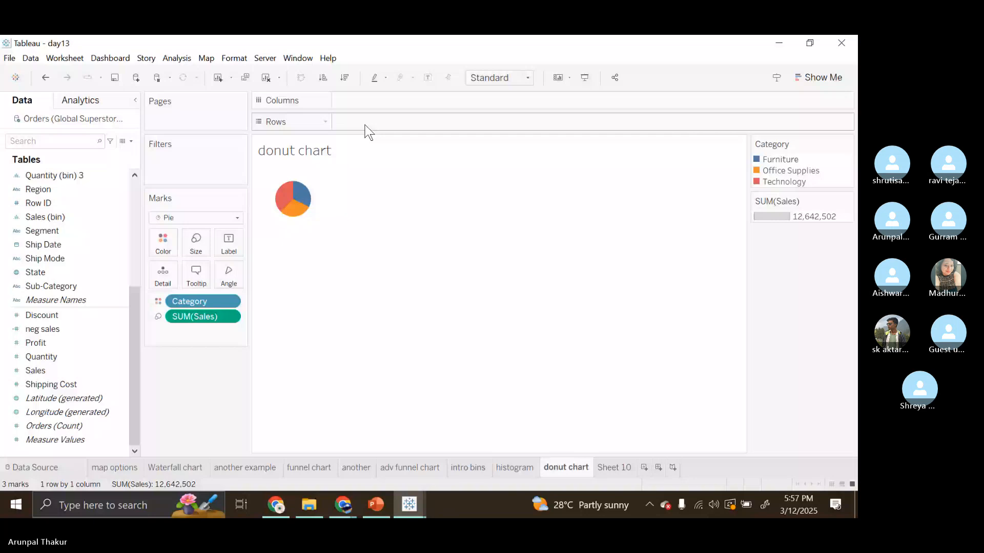
Add the ad hoc calculation avg(0) to the rows and fit the pie chart to Entire View
double_click(353, 123)
text(avg()
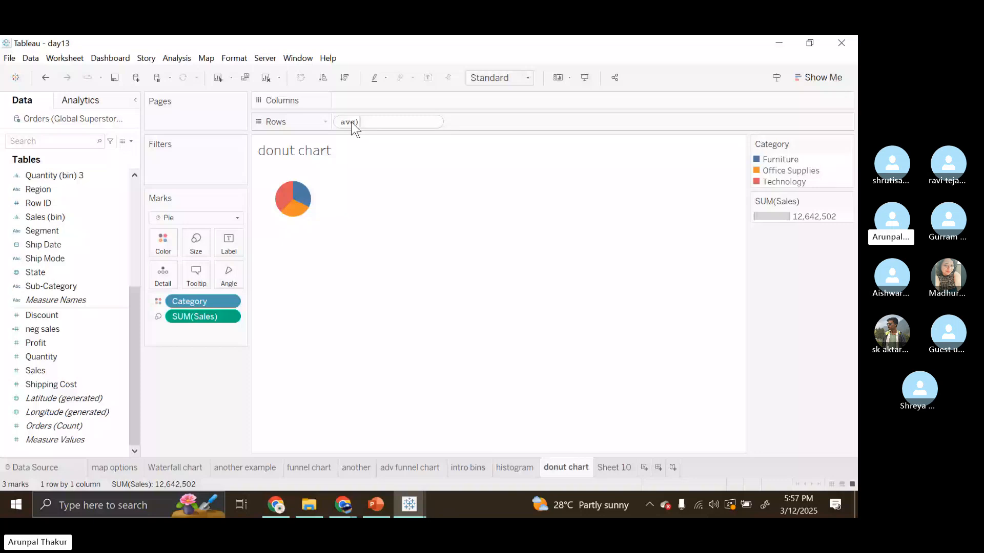
text(0))
key(Return)
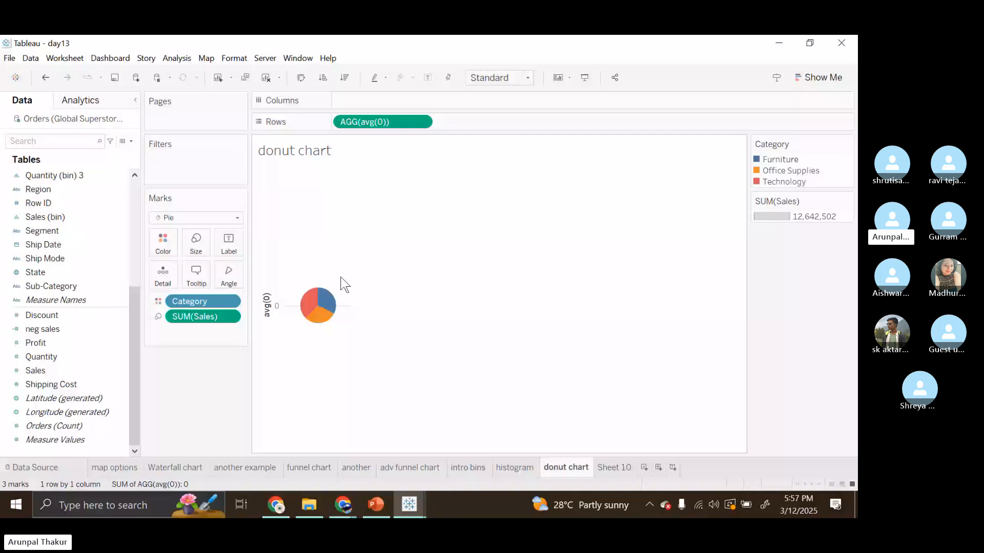
click(528, 82)
click(497, 126)
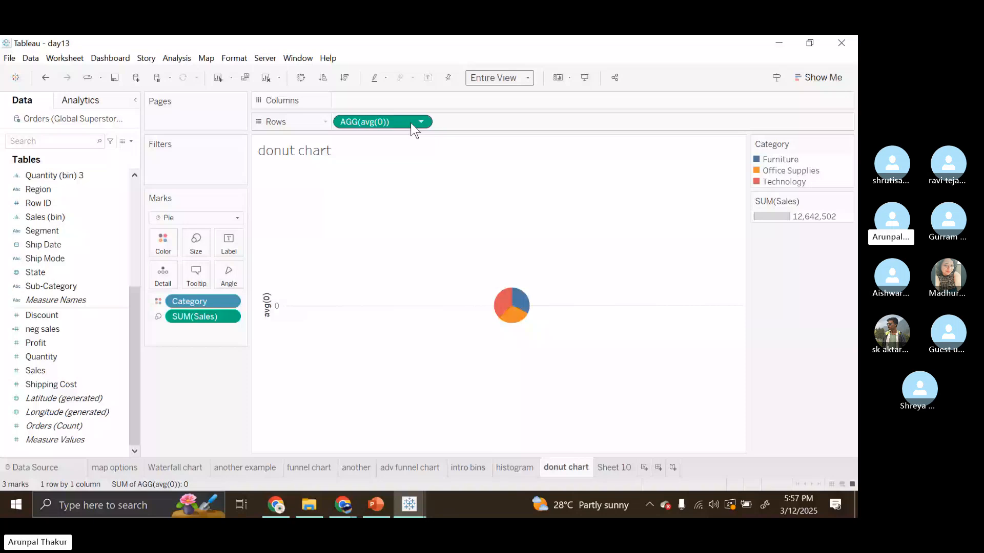
Duplicate the avg(0) field on the rows to get a second pie, and enlarge both pies
drag(411, 122, 510, 130)
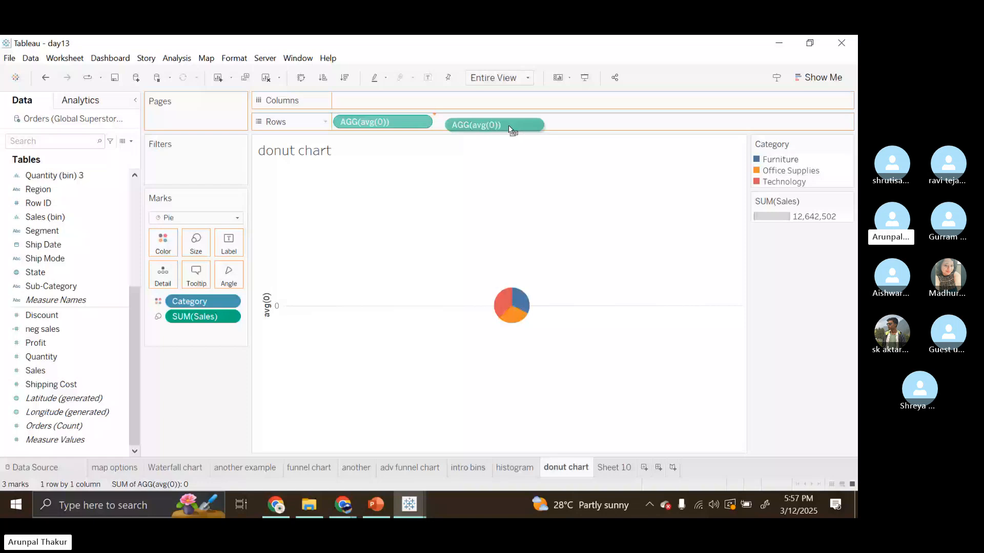
drag(510, 129, 510, 129)
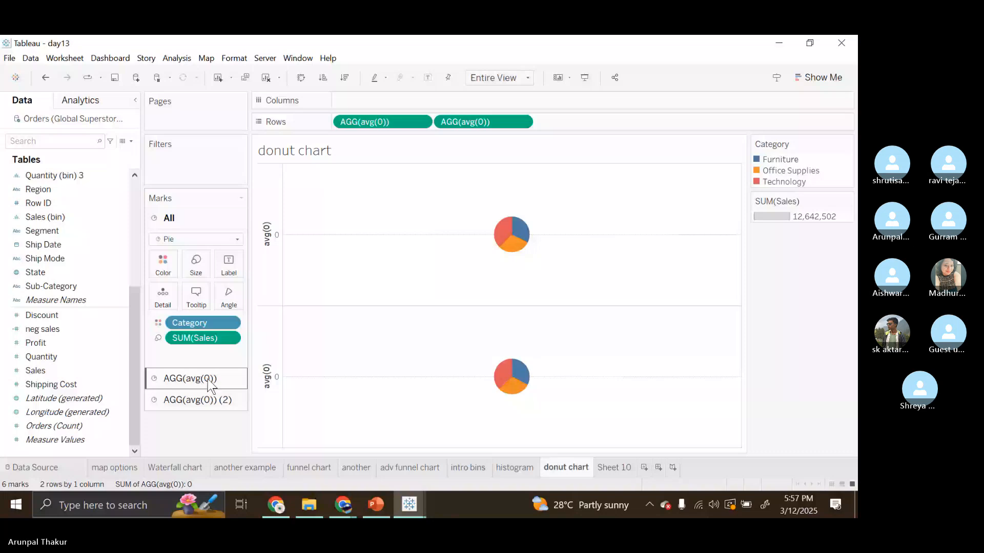
click(210, 381)
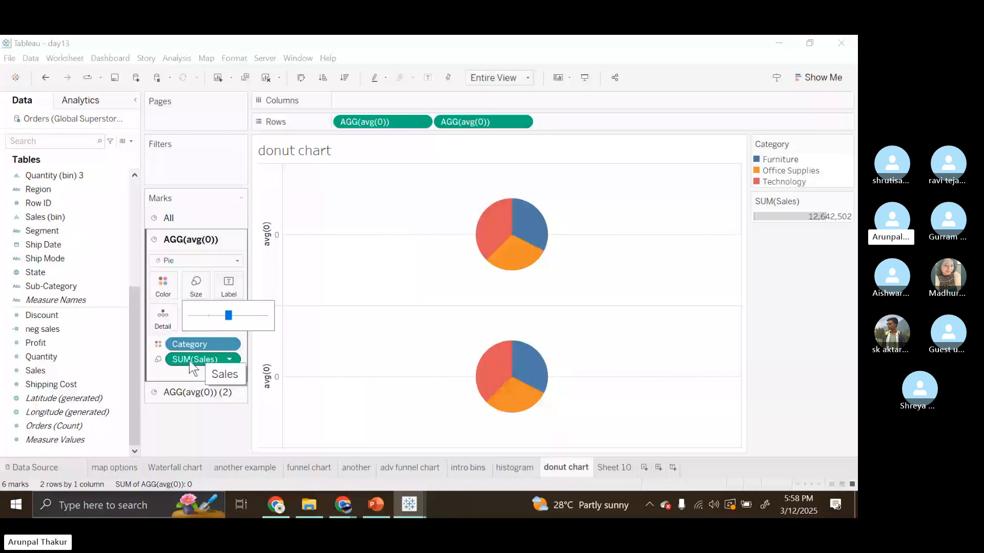
Remove Category and Sales from the second avg(0) pie and make its plain circle smaller
drag(189, 361, 198, 430)
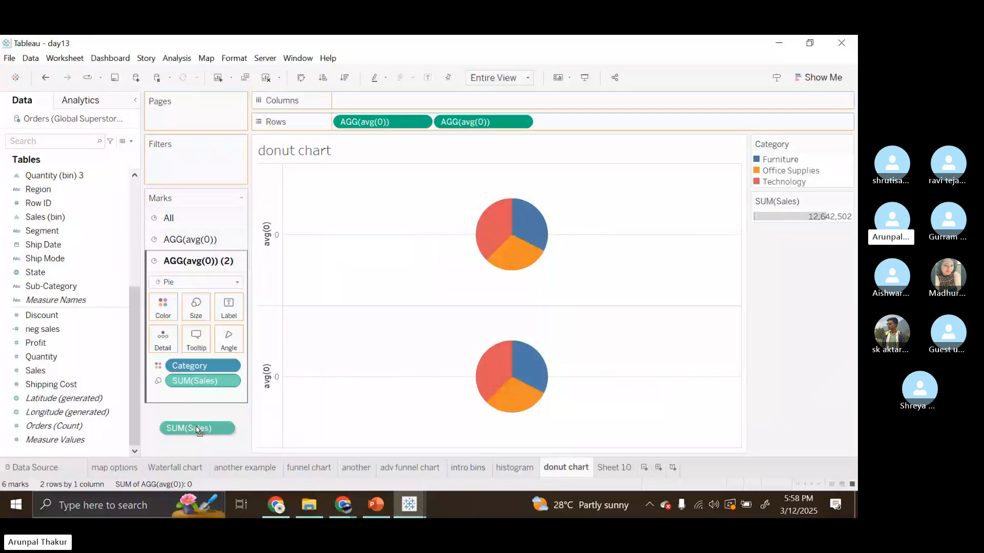
drag(199, 430, 240, 266)
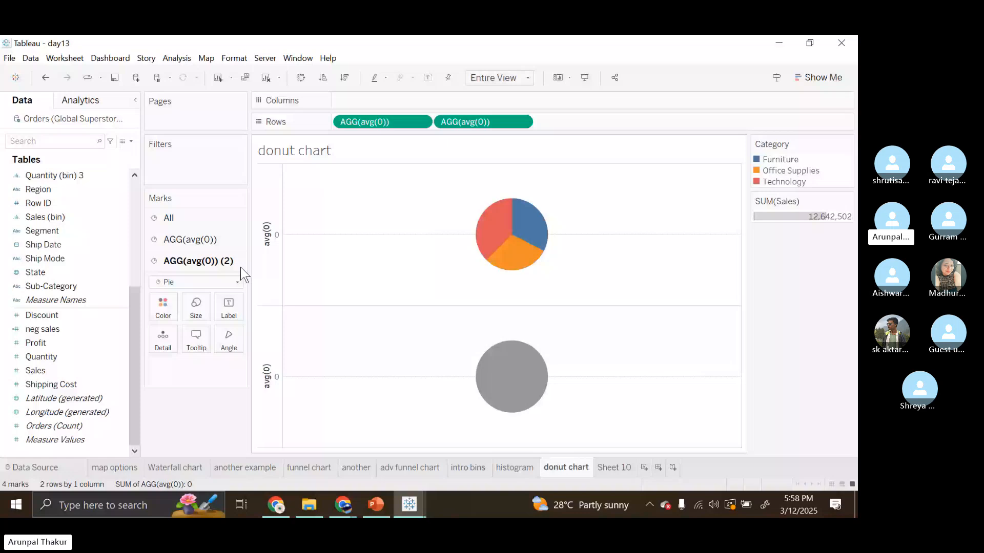
click(195, 307)
drag(228, 337, 221, 337)
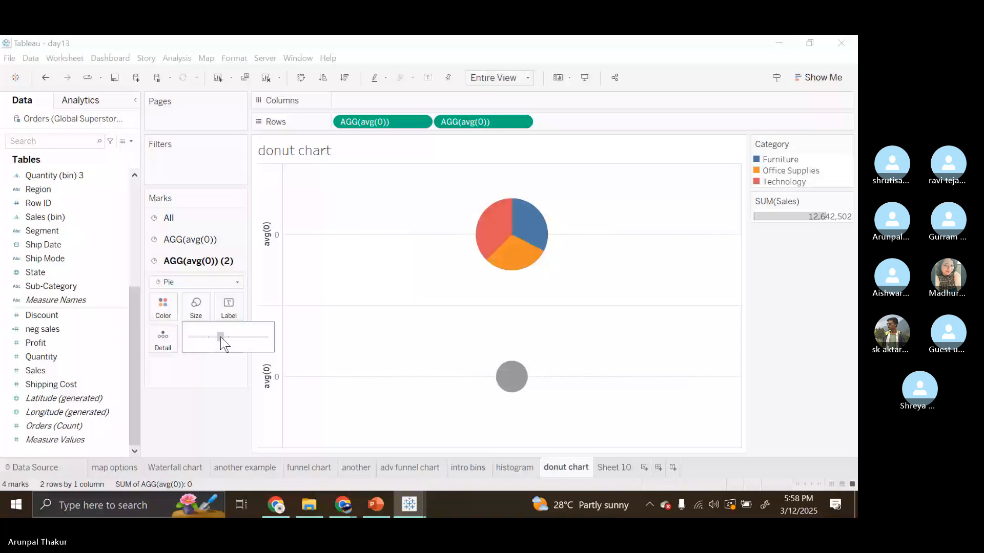
Enlarge the first avg(0) pie, the one colored by Category, well beyond the plain circle
click(190, 239)
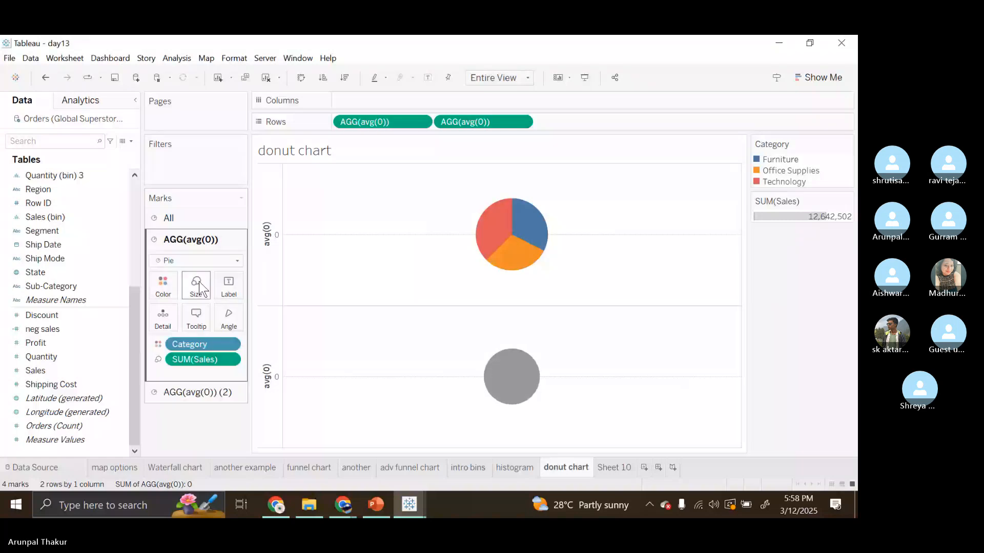
click(199, 287)
drag(213, 312, 230, 311)
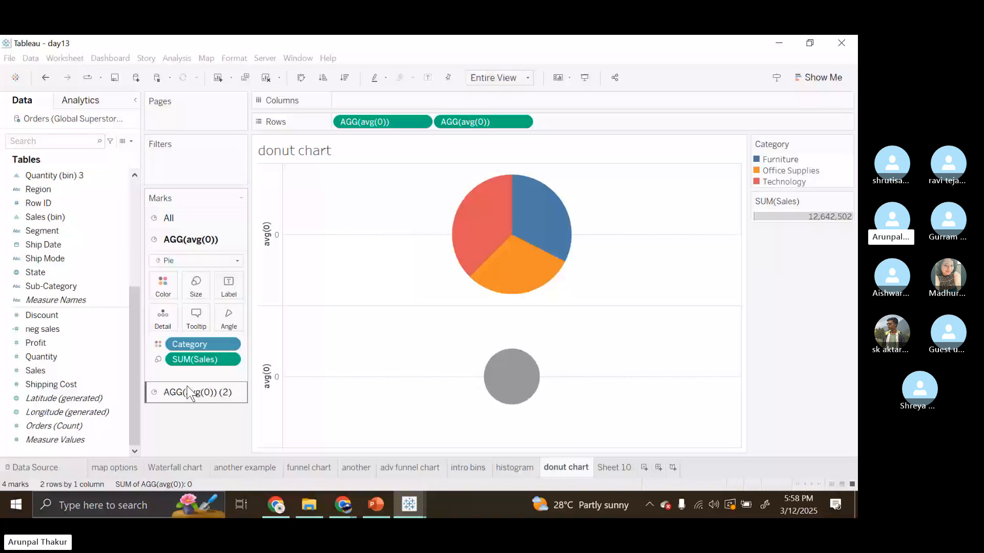
Color the second avg(0) circle red
click(188, 392)
click(163, 307)
click(166, 195)
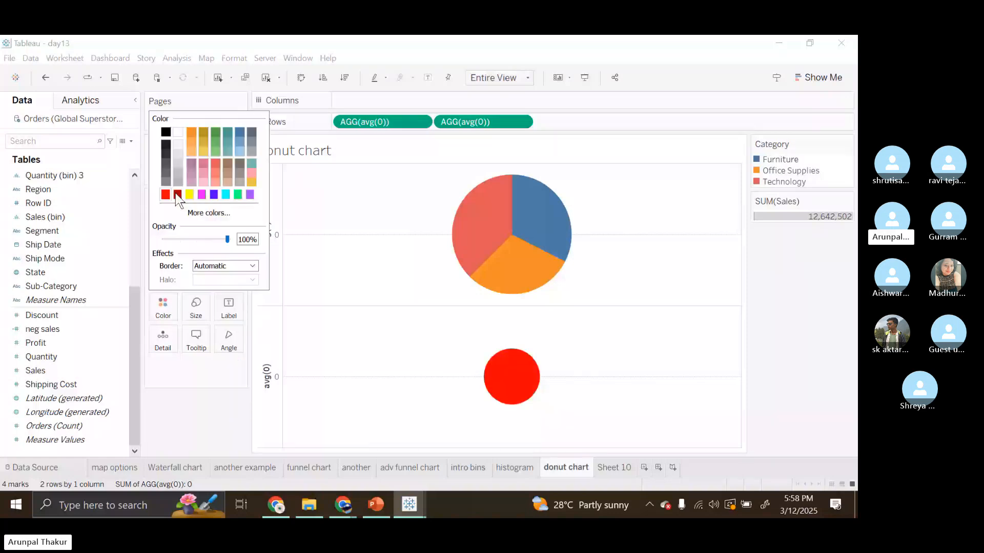
click(524, 134)
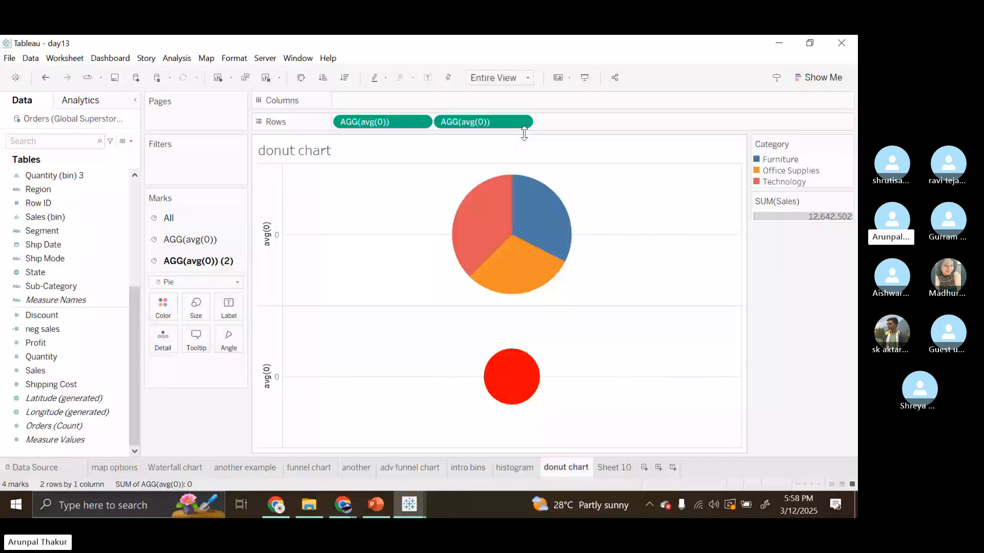
Overlay the two avg(0) pies with a dual axis and color the inner circle white to form a donut
click(524, 122)
click(488, 266)
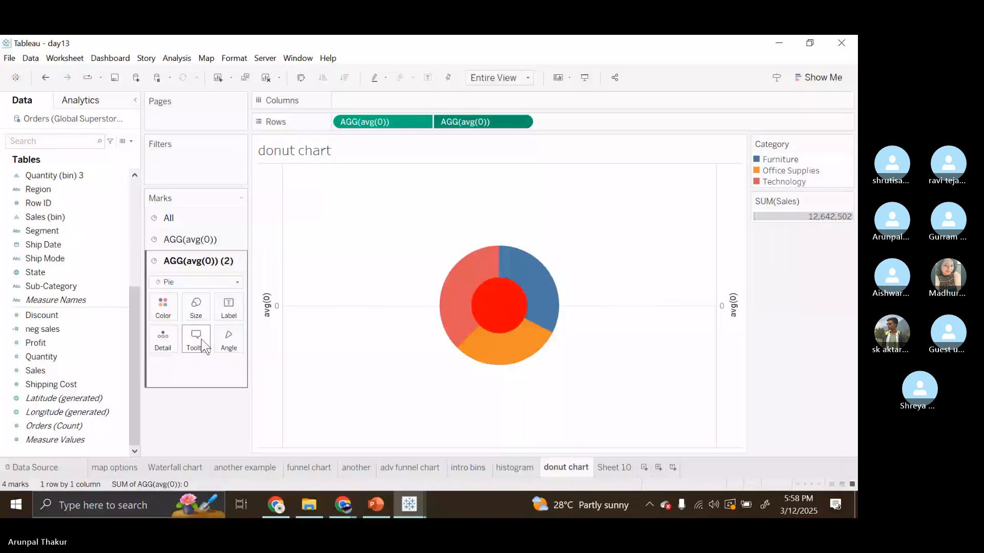
click(163, 307)
click(178, 132)
click(379, 360)
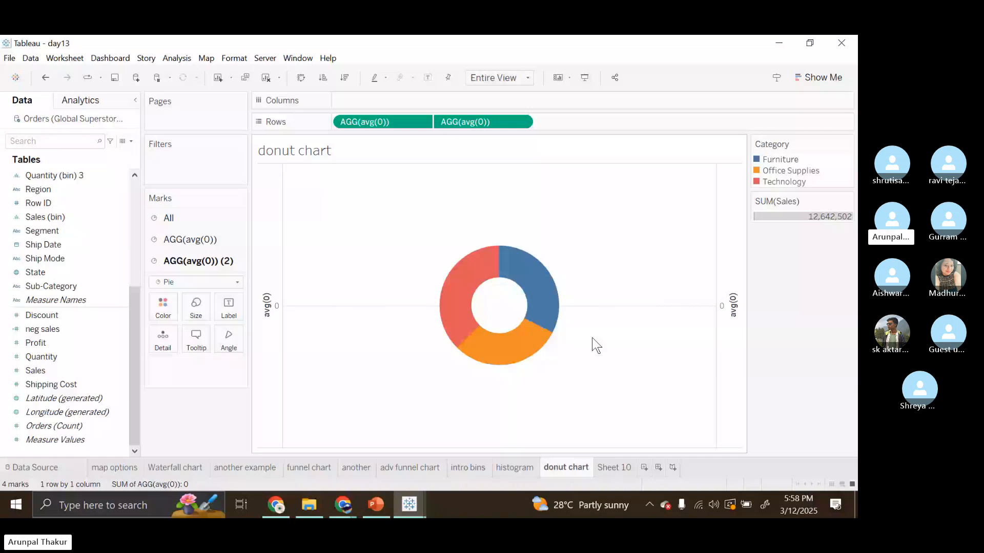
Reduce the size of the outer Category pie to make the donut ring thinner
click(190, 239)
click(196, 284)
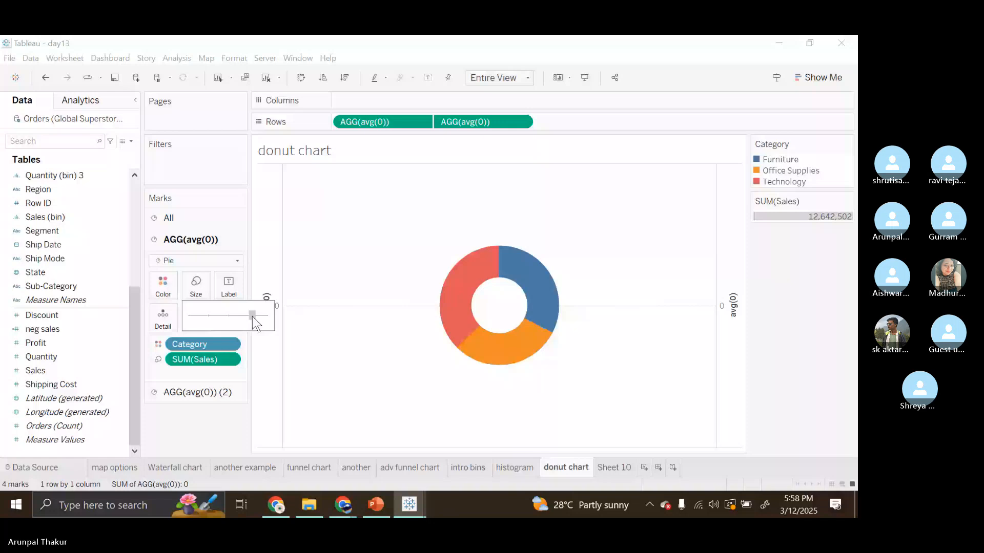
drag(252, 316, 238, 316)
click(539, 452)
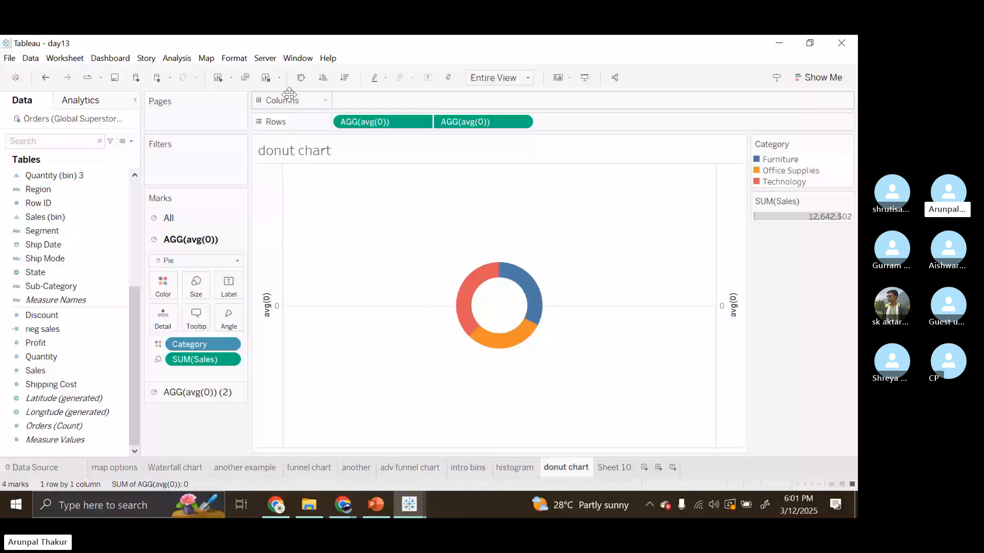
Clear the donut chart sheet and start a new pie chart colored by Category
click(266, 78)
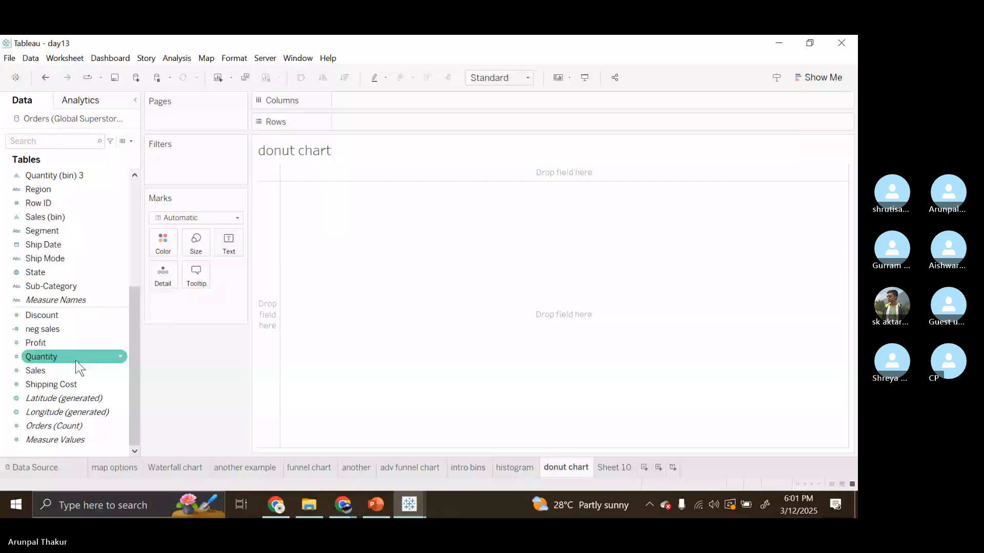
scroll(78, 367, up, 5)
click(56, 177)
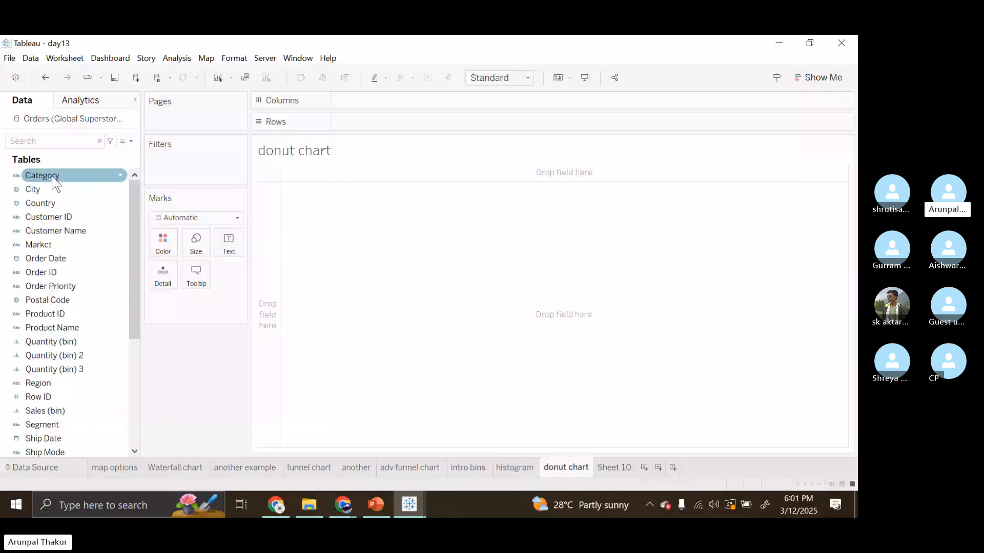
drag(56, 177, 163, 240)
click(195, 218)
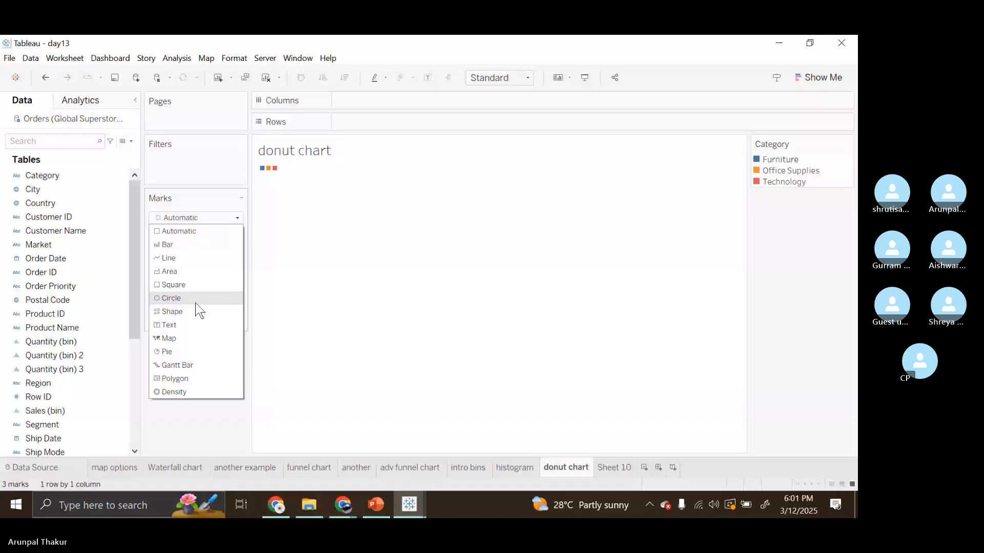
click(168, 351)
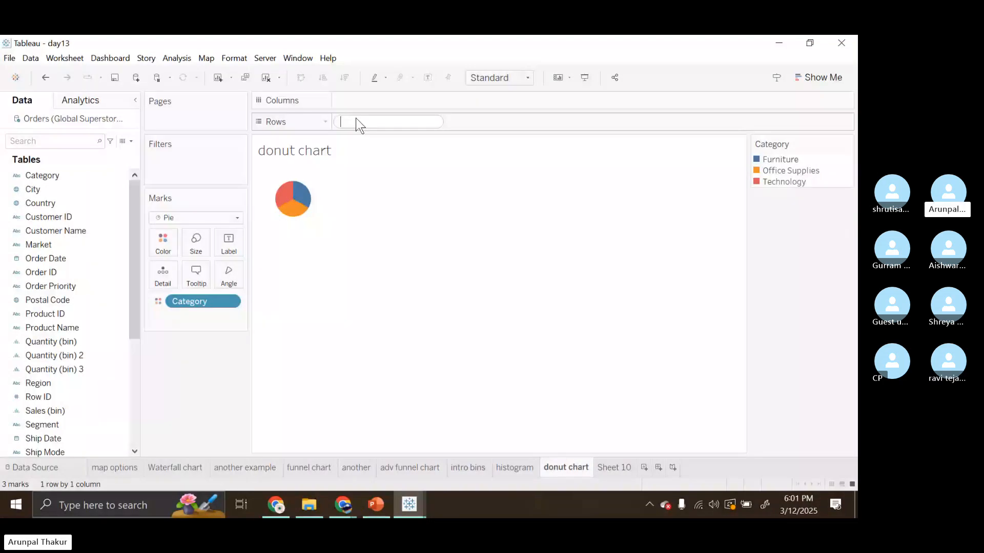
Add avg(0) to Rows and size the Category pie by Sales
text(avg(0))
key(Return)
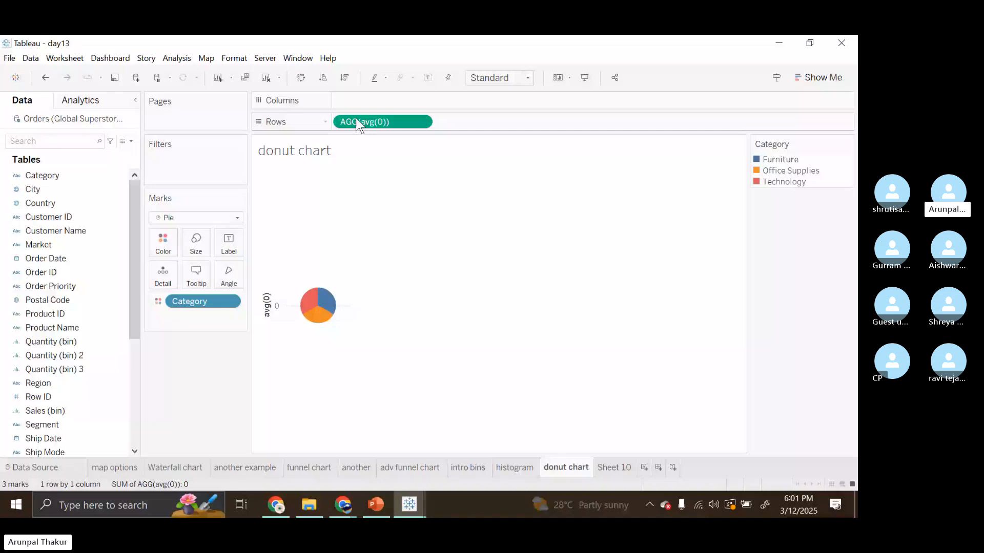
scroll(77, 308, down, 5)
click(80, 372)
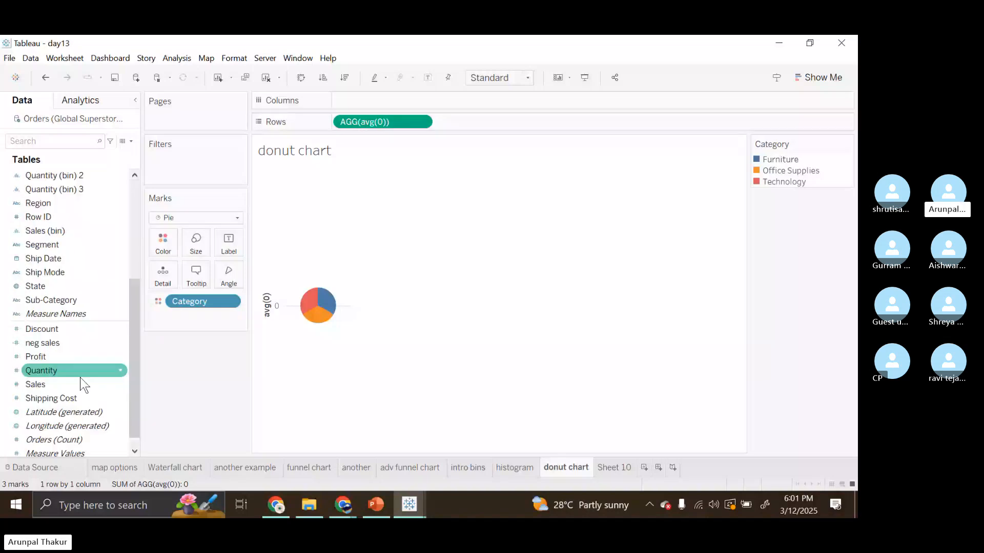
drag(82, 384, 196, 251)
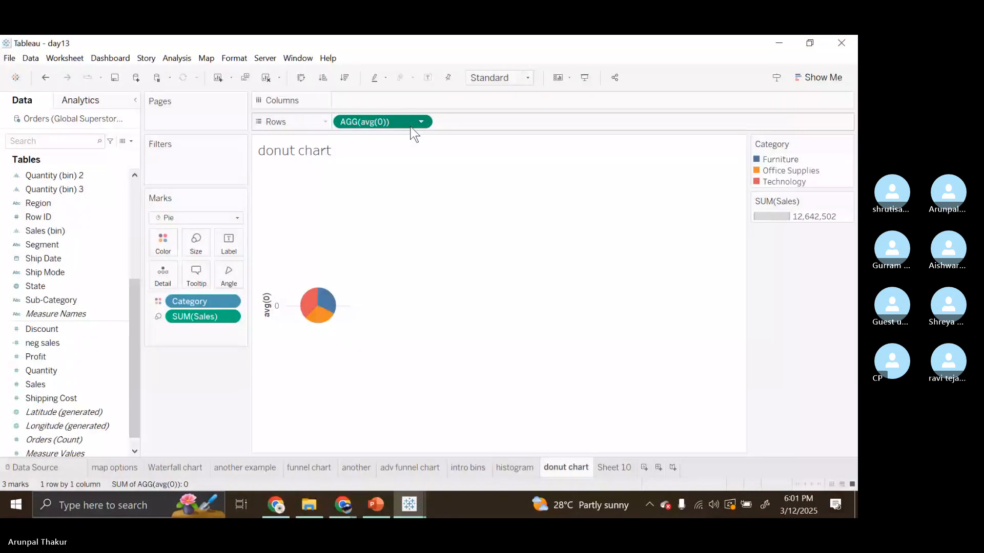
Duplicate avg(0) on Rows, then remove Sales and Category from the second pie with the sheet fitted to Entire View
drag(410, 128, 482, 122)
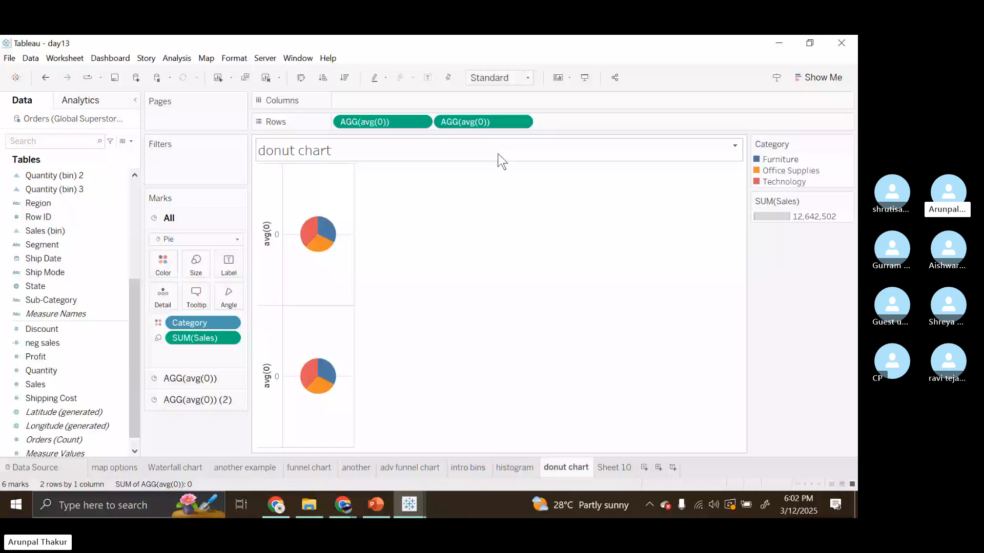
click(197, 402)
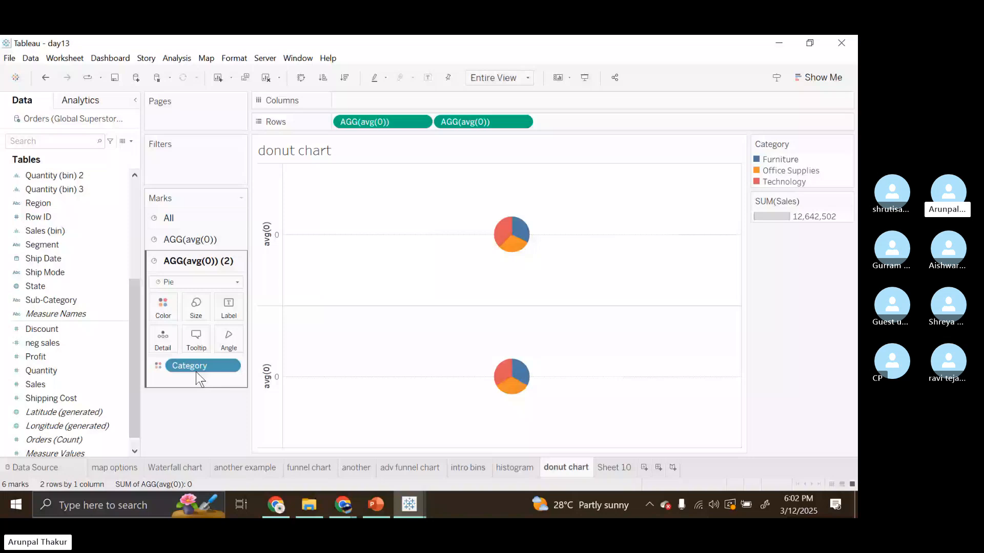
drag(196, 373, 191, 243)
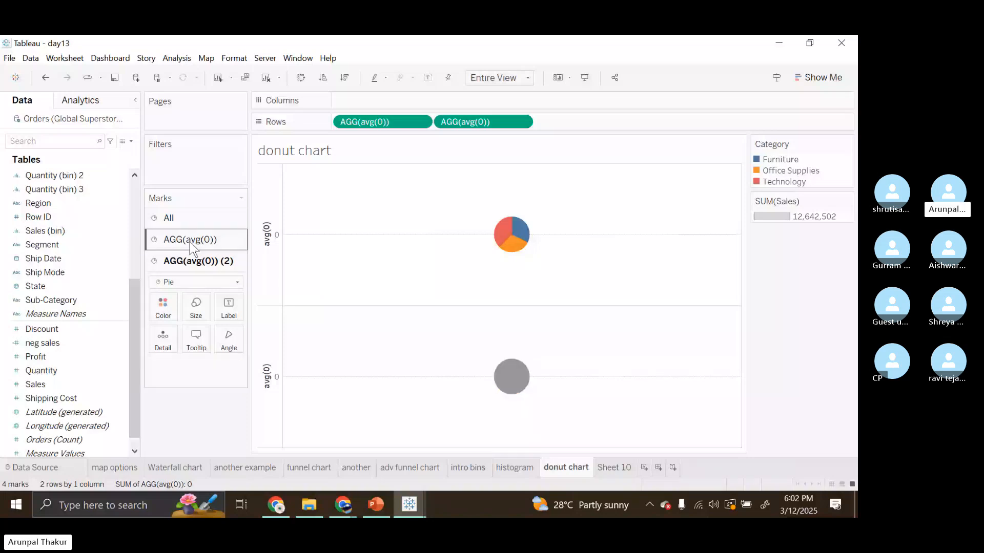
Enlarge the first avg(0) pie, the one split by Category, well beyond the plain gray circle
click(189, 239)
click(196, 284)
drag(215, 315, 235, 315)
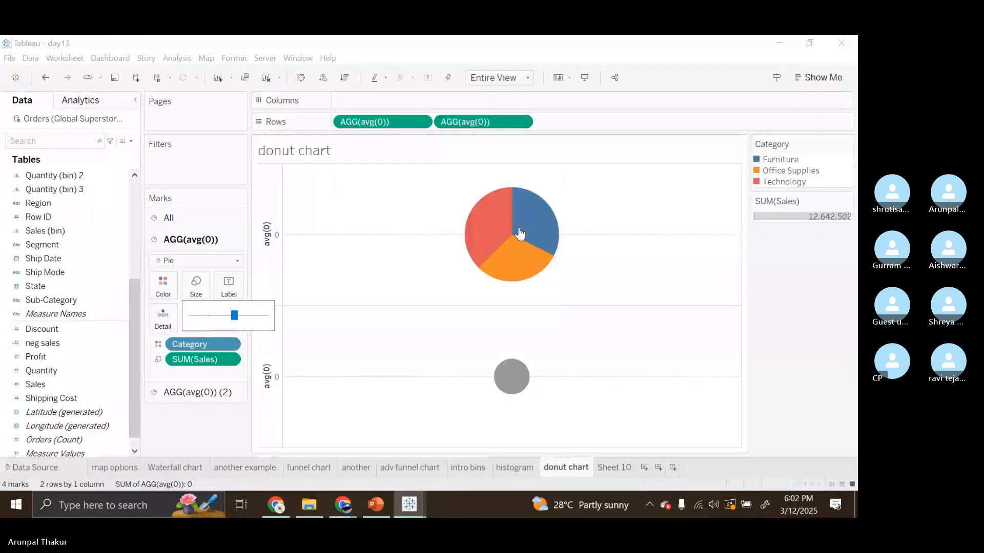
Combine the two avg(0) pies on a dual axis and color the inner circle white
click(523, 122)
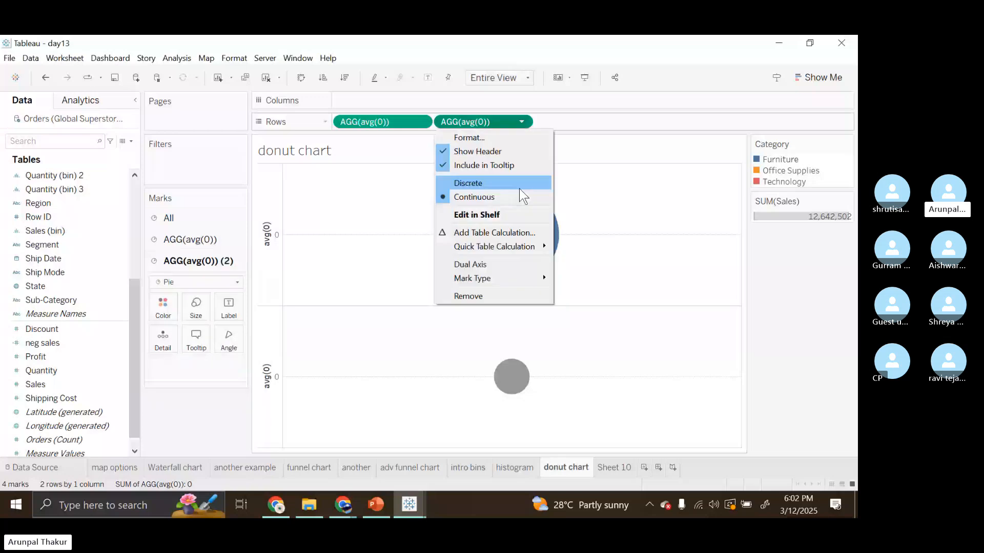
click(518, 259)
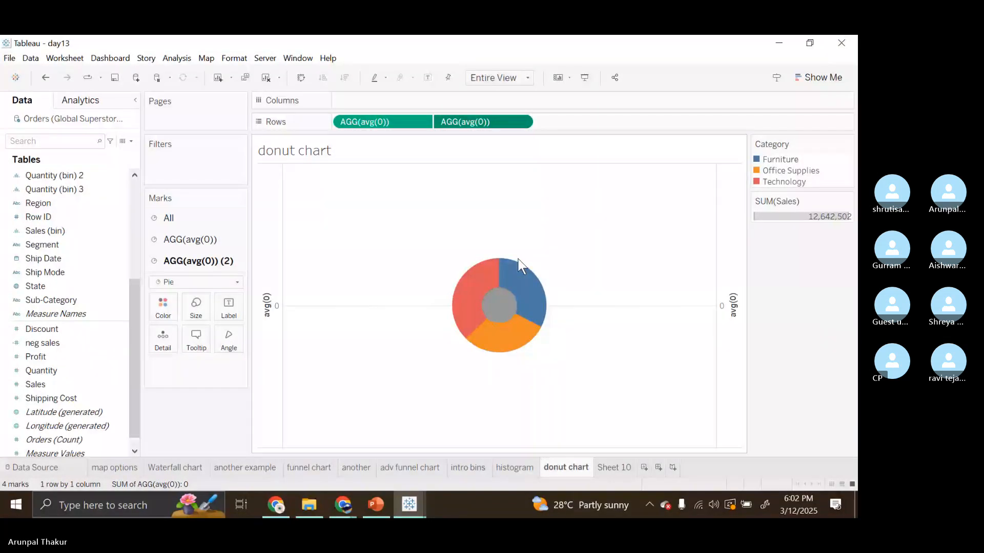
click(196, 307)
click(163, 307)
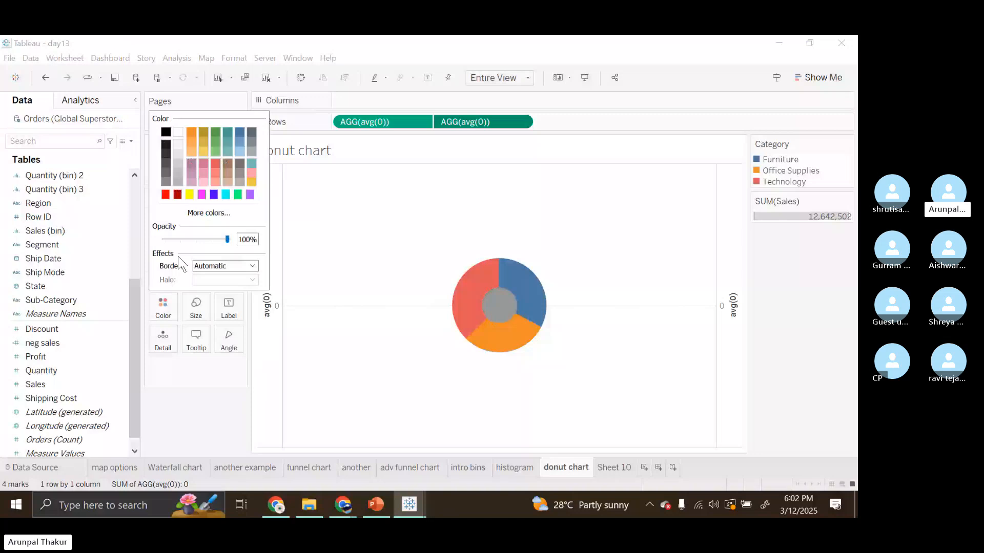
click(178, 132)
Enlarge the white inner circle to leave a thin donut ring
click(195, 313)
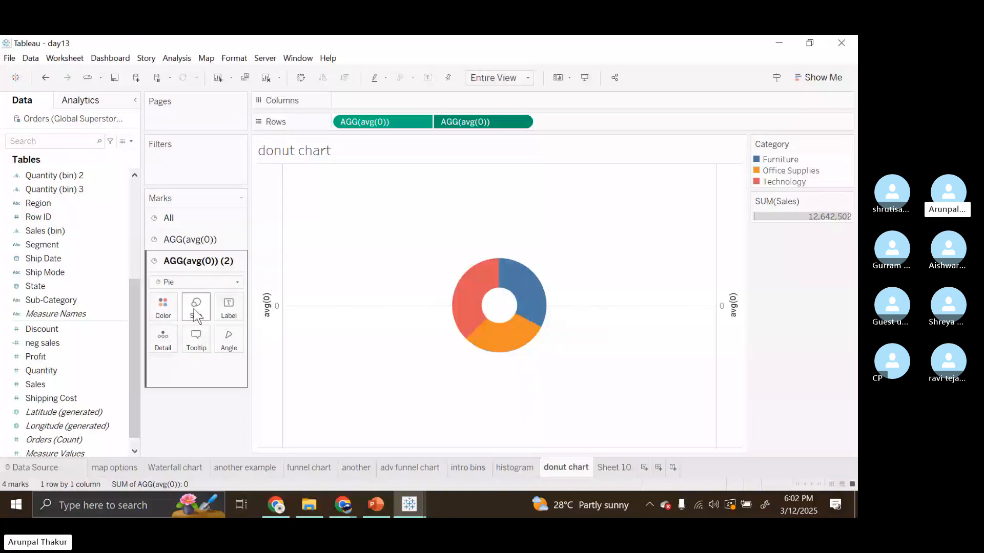
click(194, 310)
drag(207, 337, 229, 340)
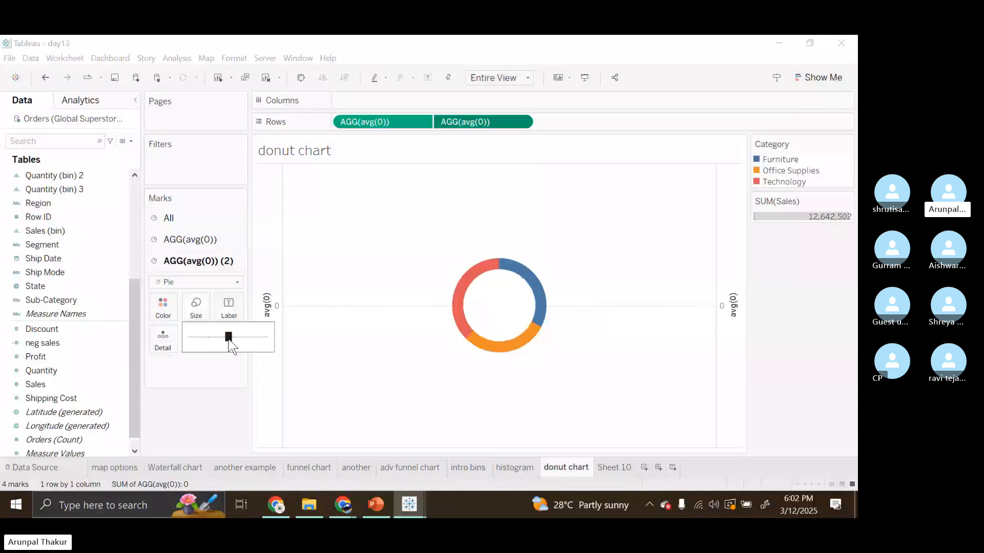
click(413, 408)
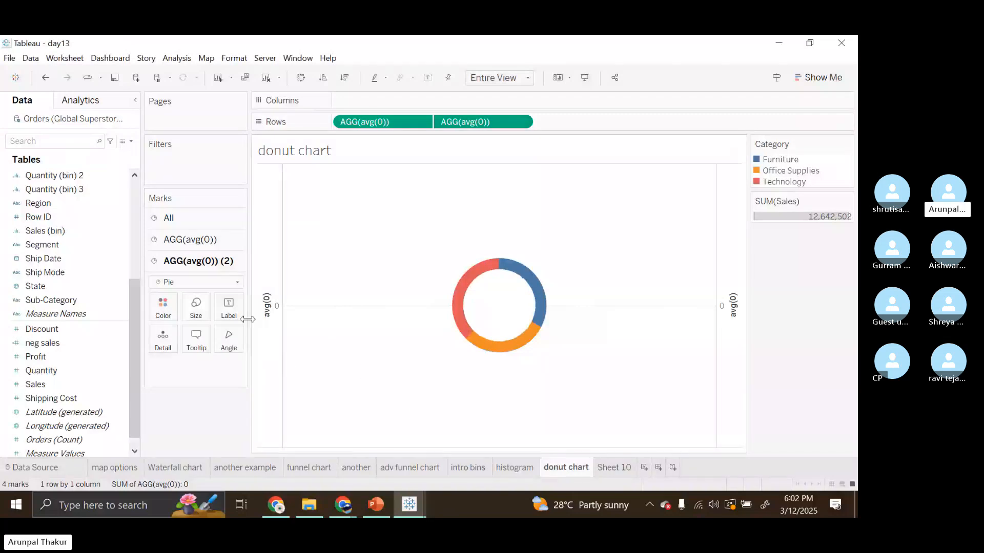
click(109, 329)
click(77, 370)
click(67, 357)
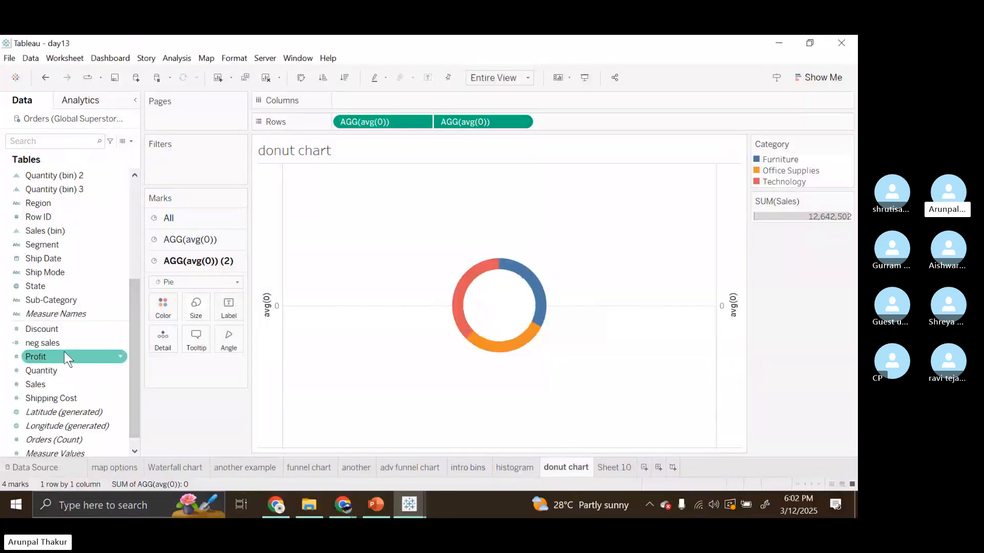
drag(35, 384, 231, 318)
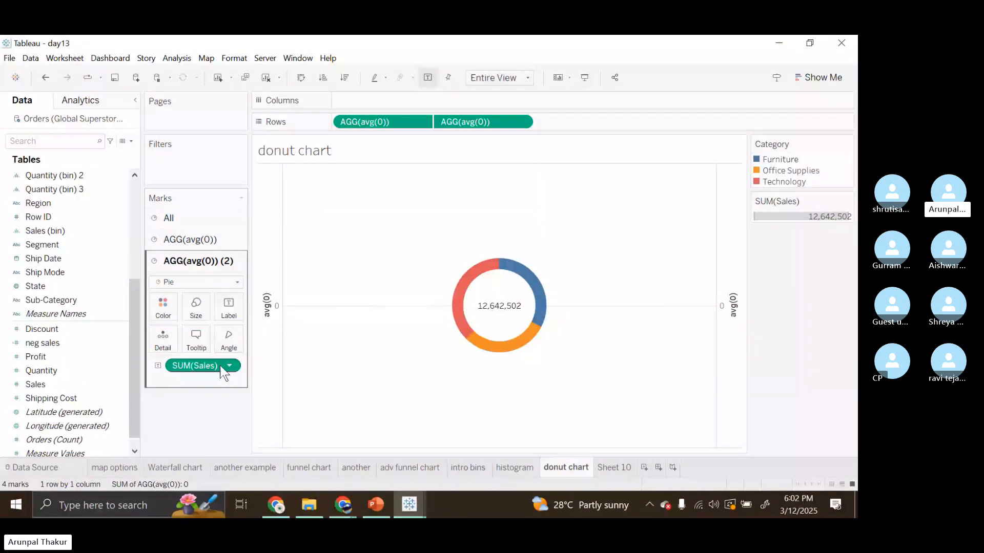
key(ctrl+z)
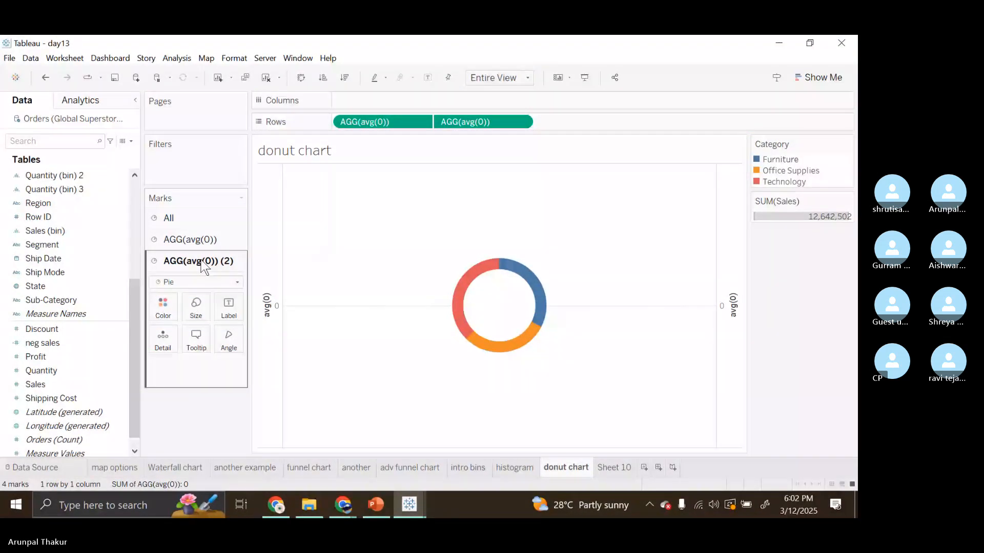
Label the outer avg(0) pie with Sales and Category
click(200, 241)
drag(64, 384, 232, 288)
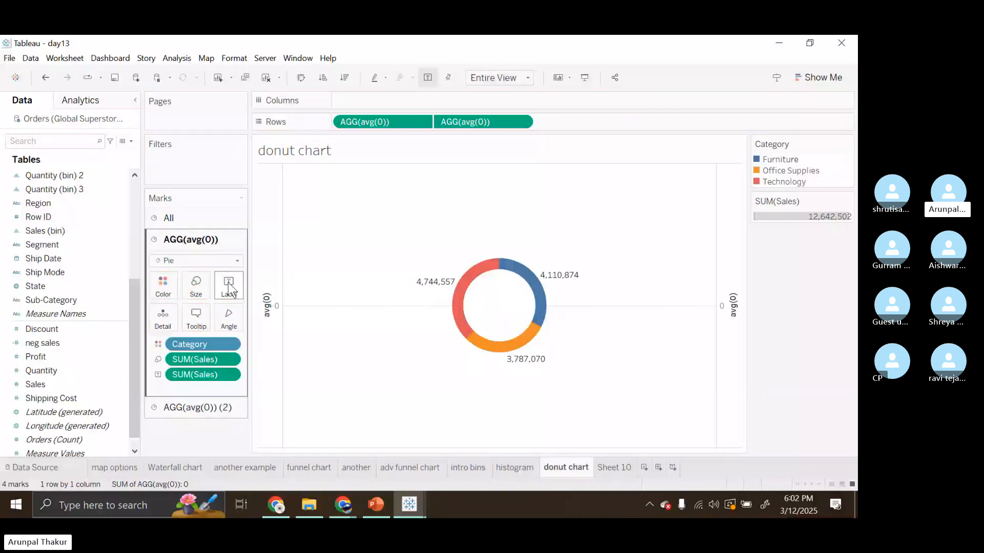
click(59, 385)
scroll(57, 333, up, 5)
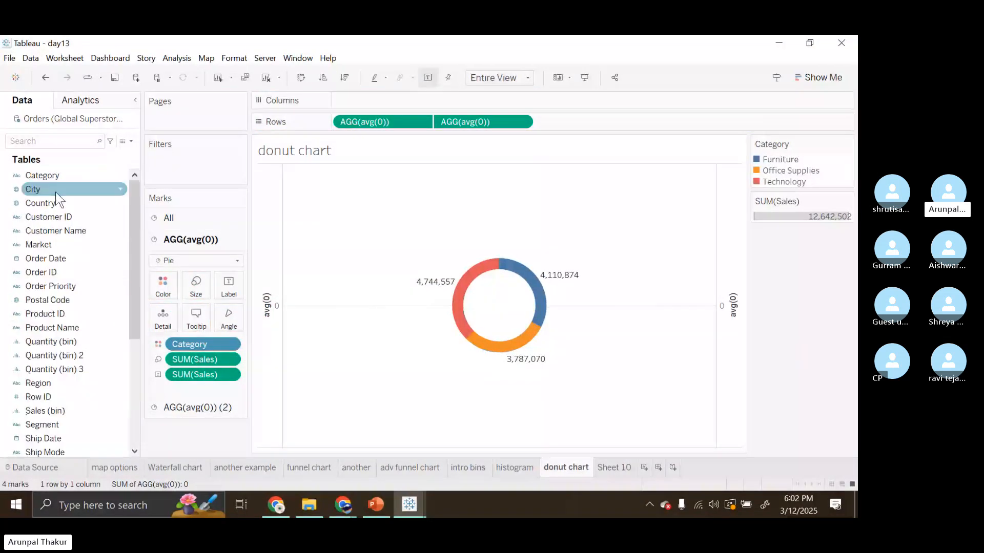
click(61, 180)
drag(66, 194, 219, 286)
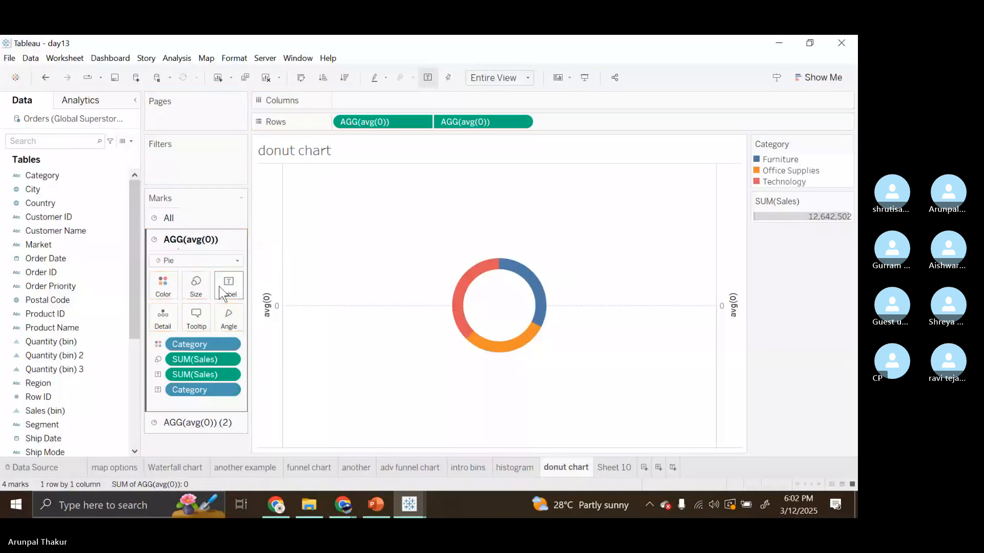